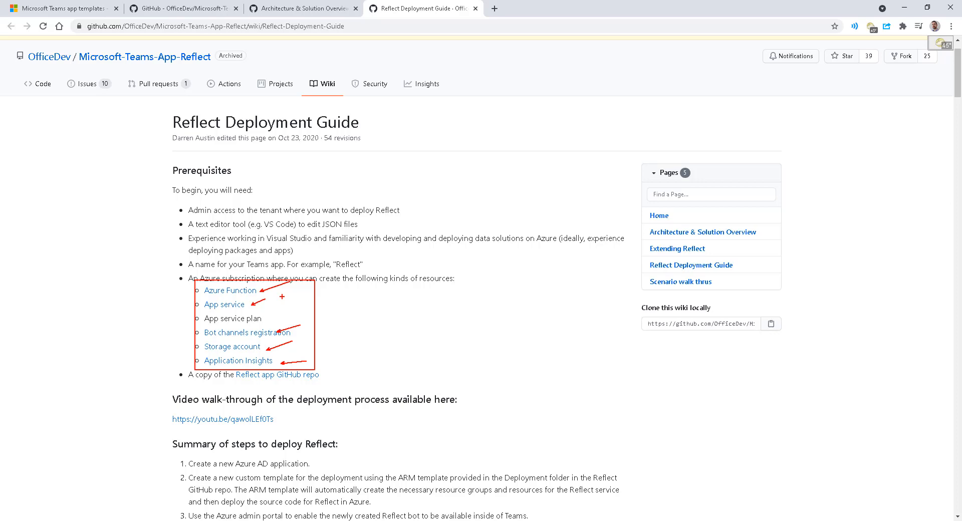
- Read the deployment guide's Step 1 on registering the Azure AD application, covering its name, supported account types, client ID and client secret
scroll(364, 275, down, 8)
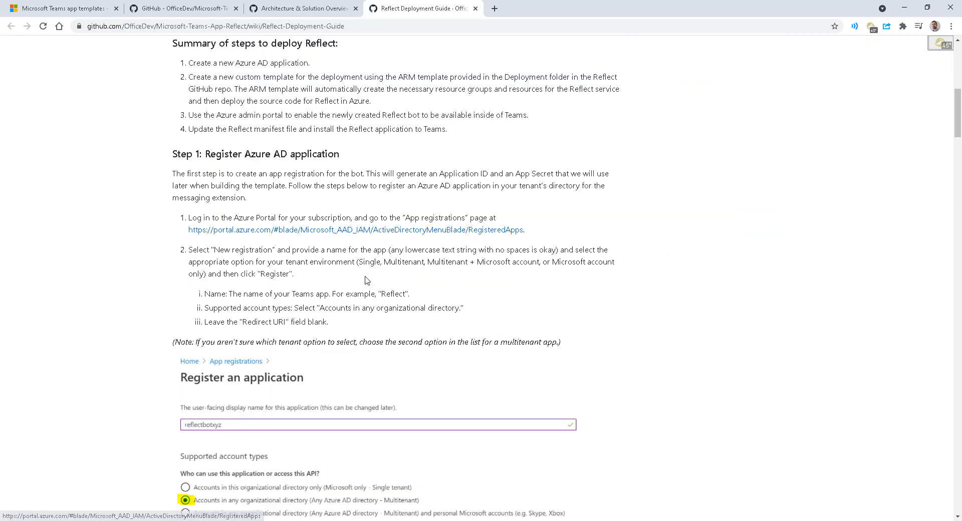
scroll(366, 279, down, 3)
scroll(365, 279, down, 2)
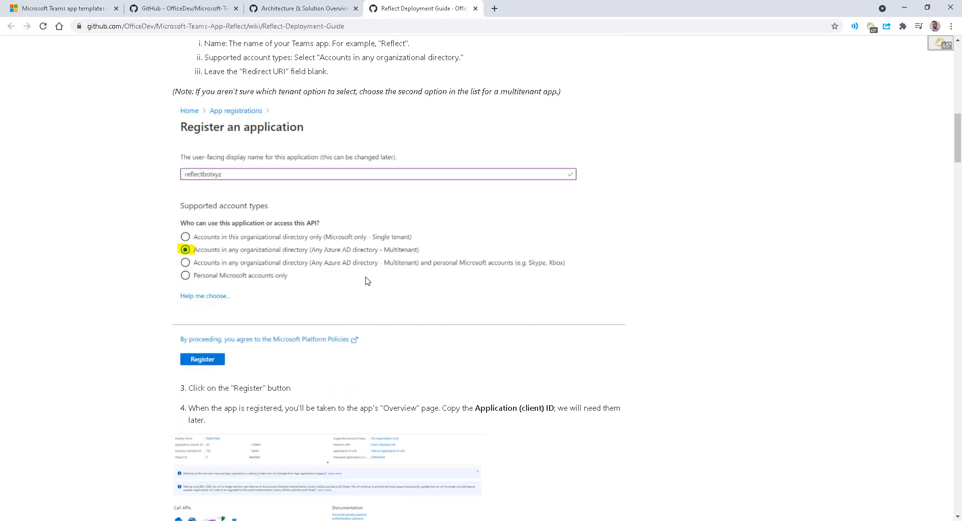
scroll(367, 278, up, 2)
scroll(369, 278, up, 2)
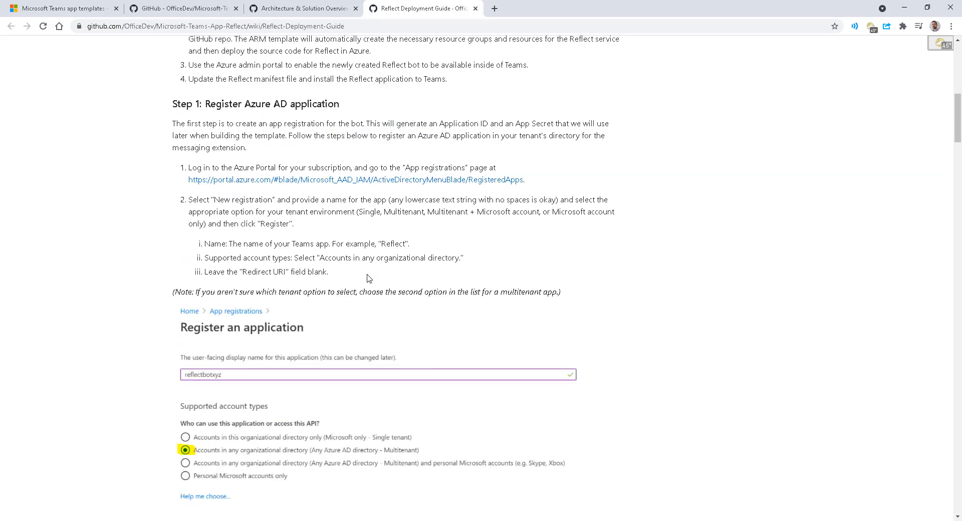
scroll(369, 278, down, 1)
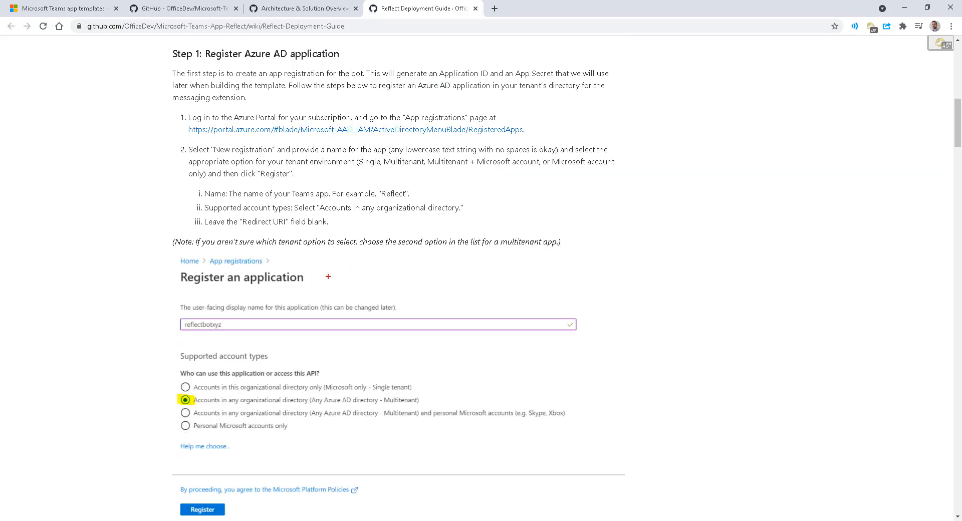
mouse_move(166, 362)
mouse_down()
mouse_move(594, 437)
mouse_move(601, 450)
mouse_up()
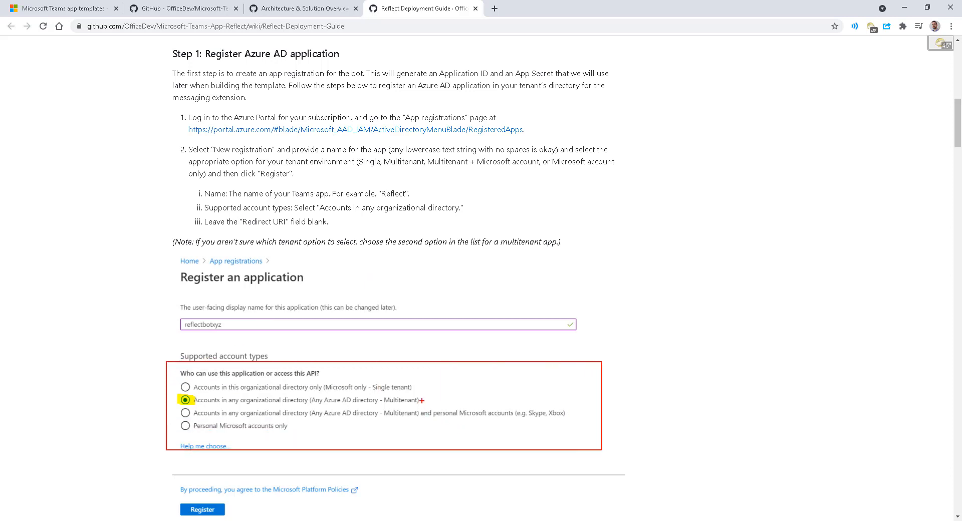
drag(422, 400, 468, 384)
drag(153, 405, 311, 405)
drag(157, 306, 244, 338)
key(Escape)
scroll(280, 325, down, 6)
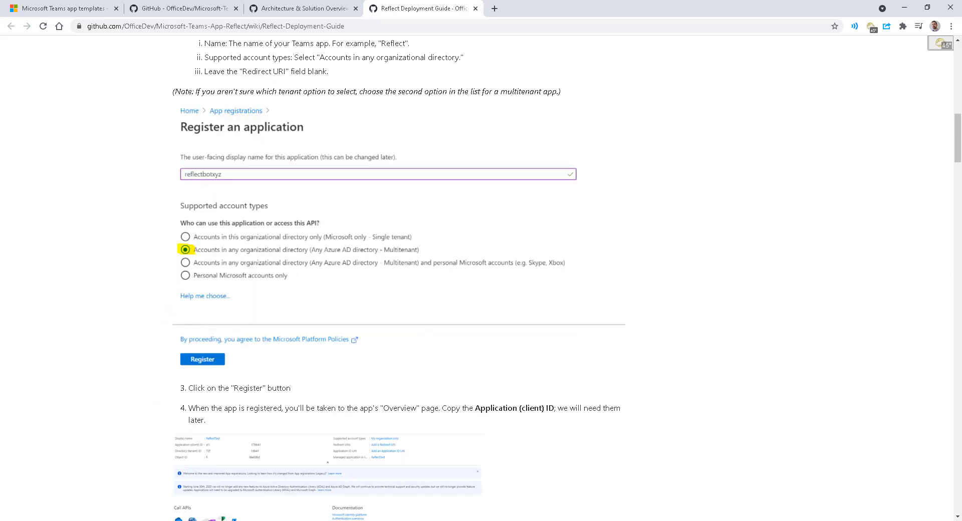
scroll(282, 329, down, 6)
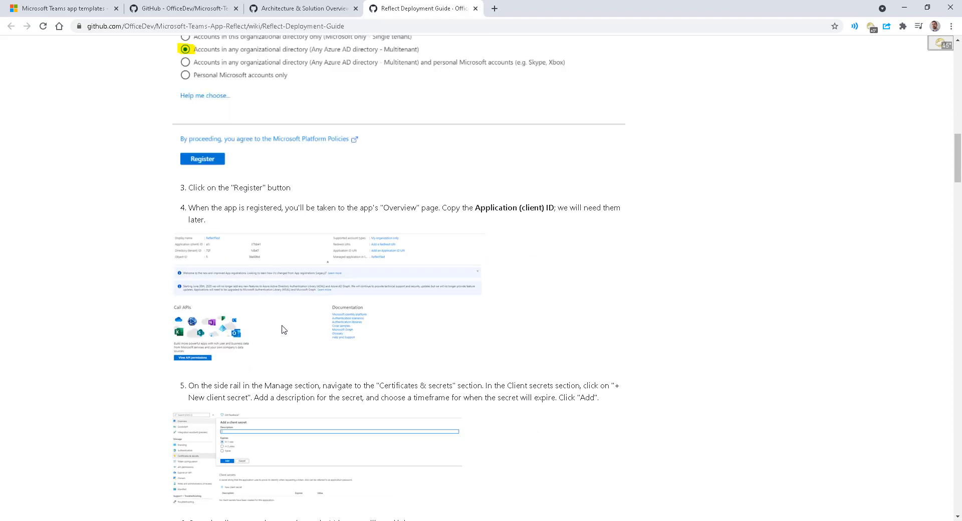
scroll(282, 329, up, 4)
scroll(282, 329, up, 12)
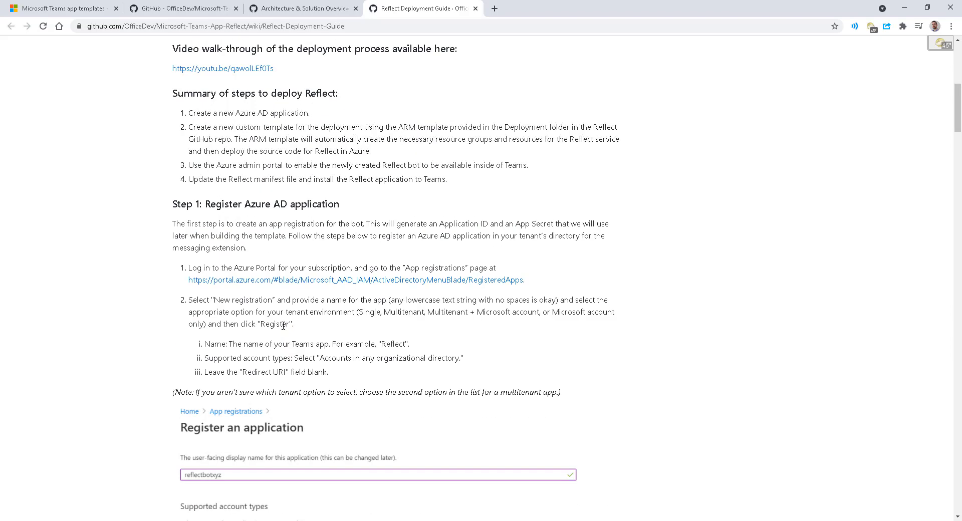
- Switch to the Azure portal and start a new app registration supporting accounts in any organizational directory (Multitenant)
key(alt+Tab)
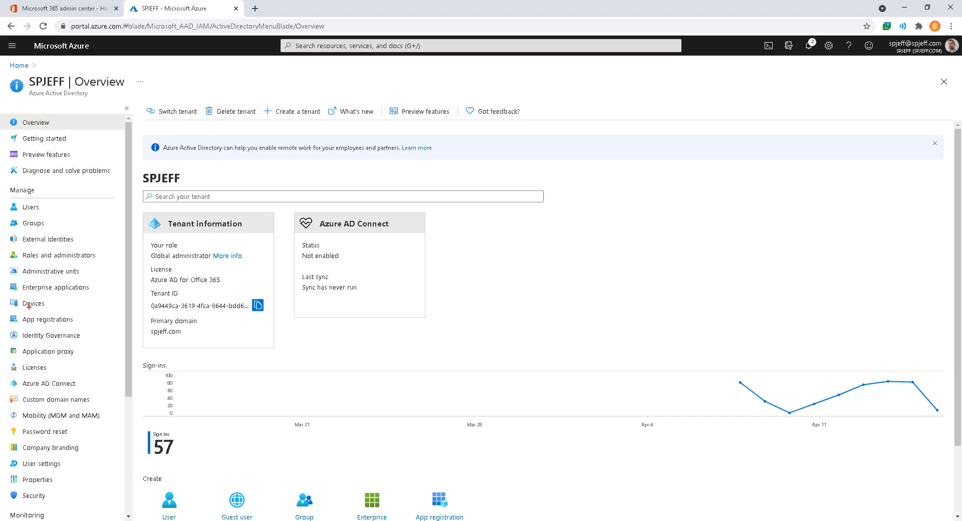
drag(7, 306, 135, 350)
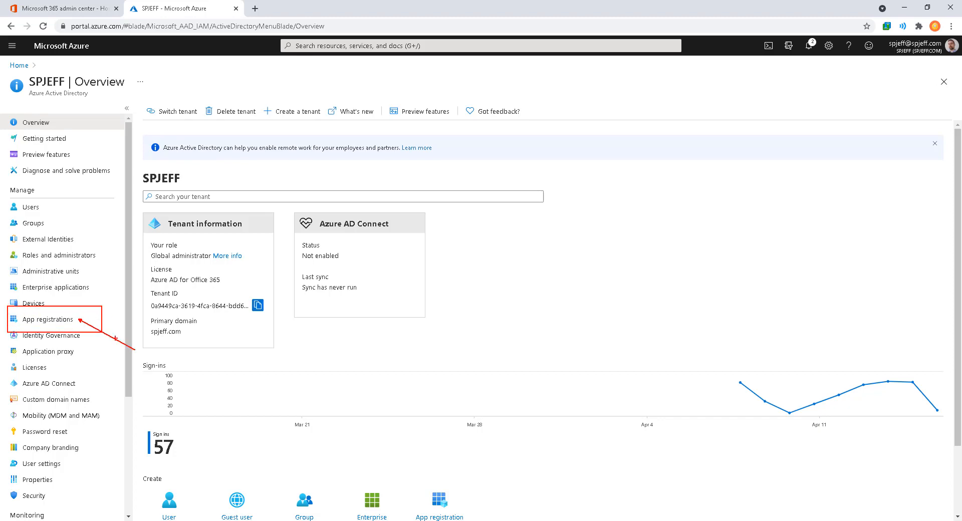
click(64, 318)
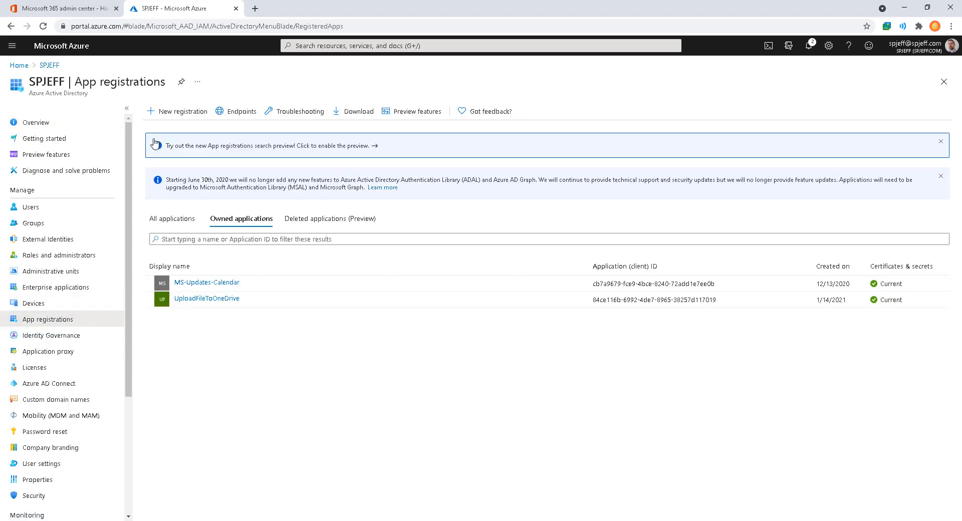
click(178, 113)
click(157, 228)
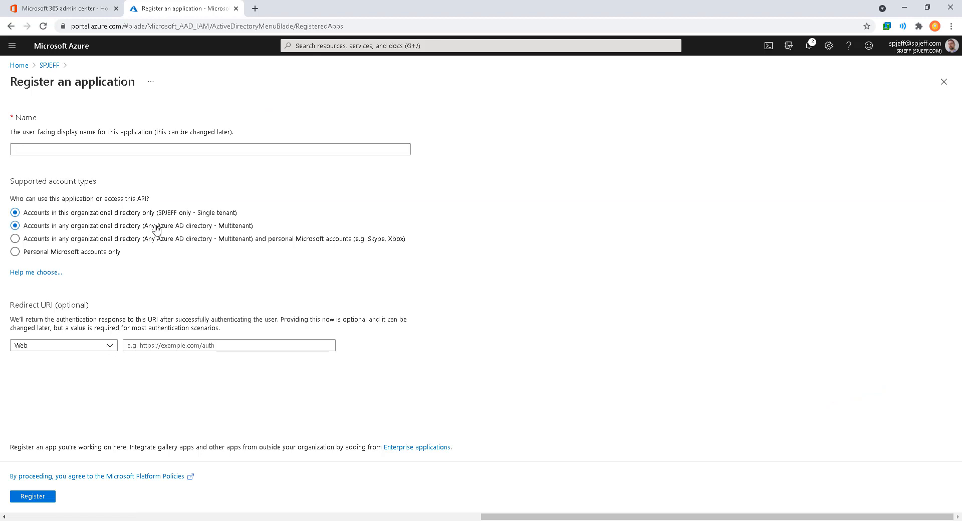
mouse_move(212, 218)
mouse_down()
mouse_move(275, 234)
mouse_move(320, 207)
mouse_up()
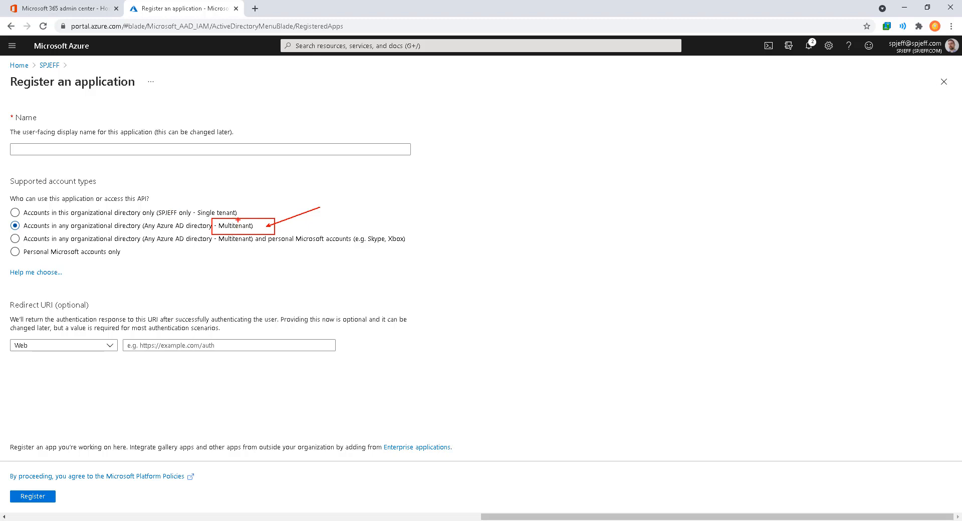
- Name the application reflectteamsext
click(211, 150)
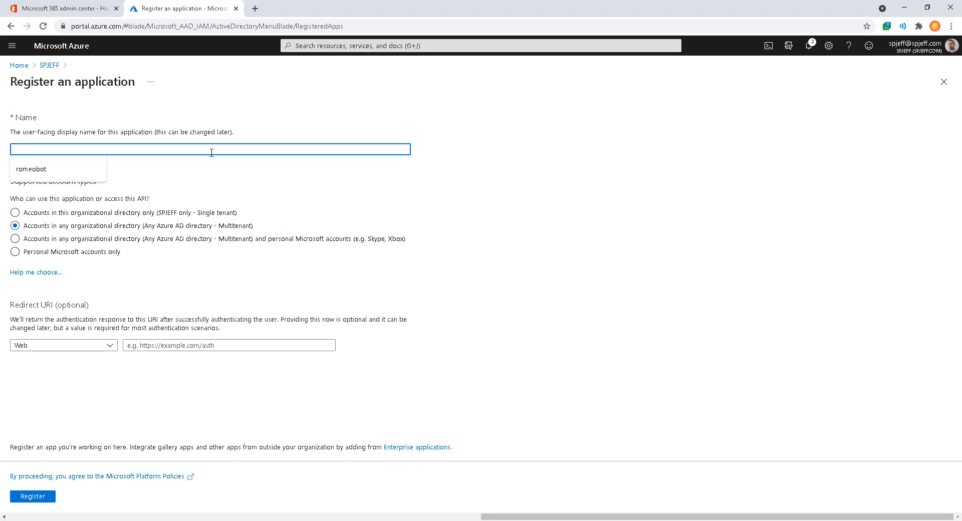
text(reflect)
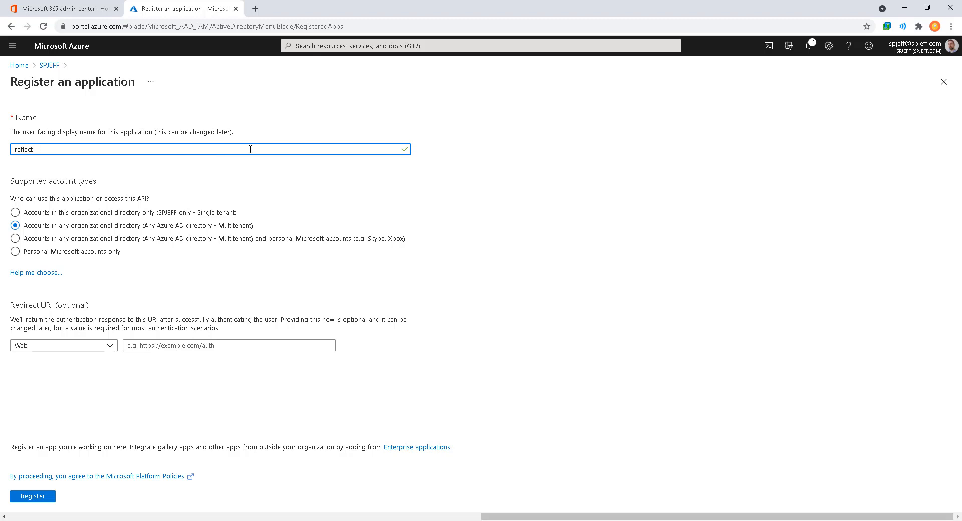
text(eamsext)
- Copy the application name reflectteamsext into a Notepad++ note, leaving a new line below it, and return to the registration form
key(ctrl+a)
key(alt+Tab)
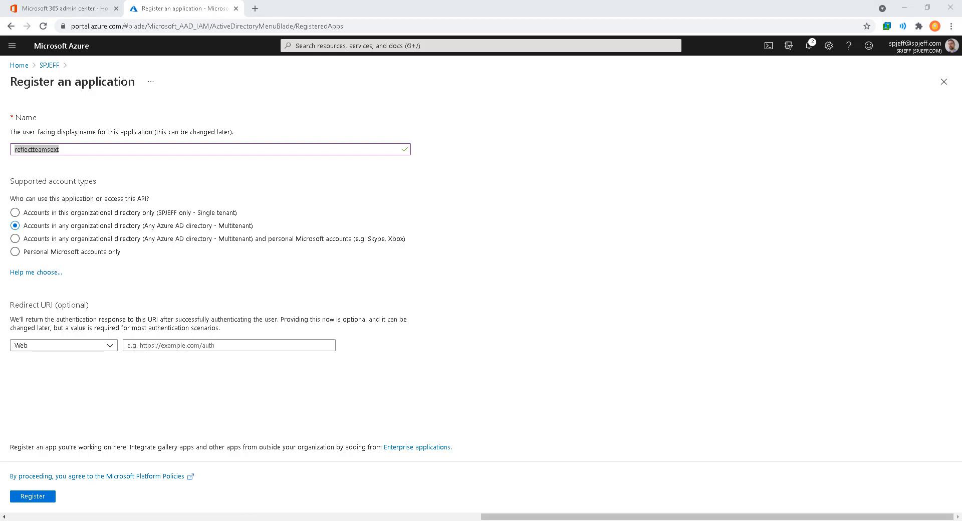
drag(961, 342, 636, 46)
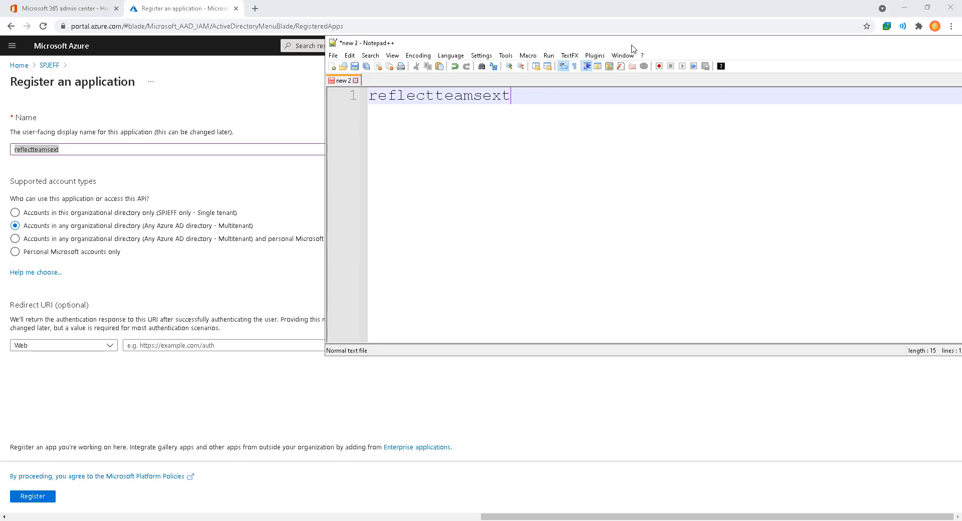
double_click(632, 44)
double_click(127, 60)
click(198, 56)
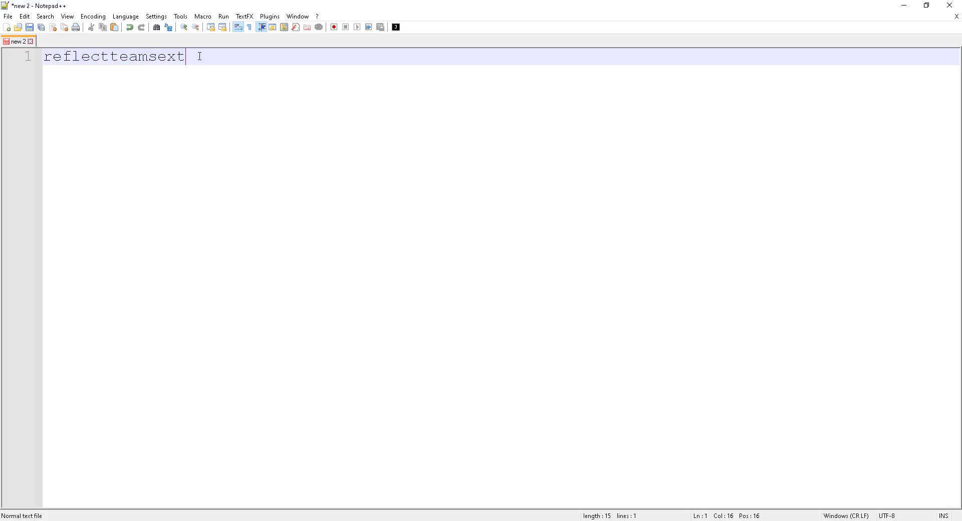
key(Return)
key(alt+space)
key(n)
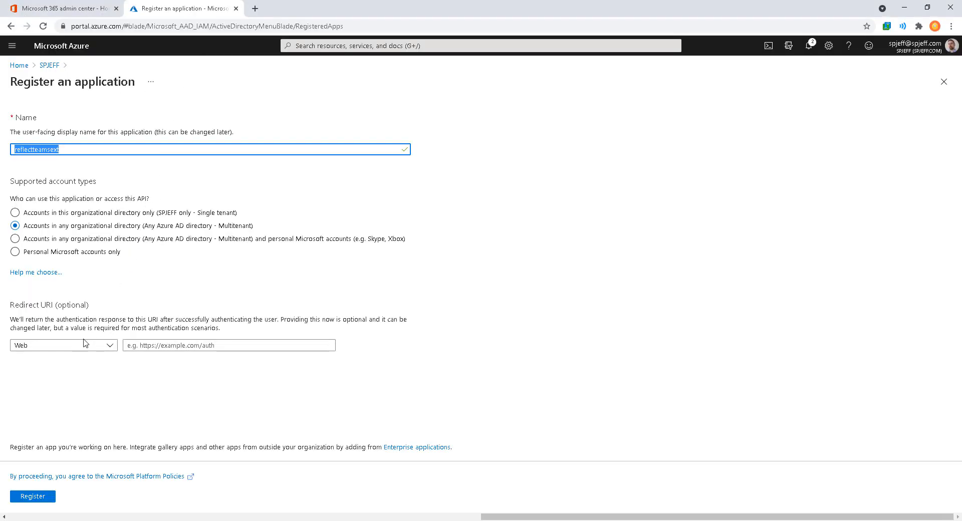
- Register the application and record its application (client) ID on the second line of the Notepad++ note
click(26, 499)
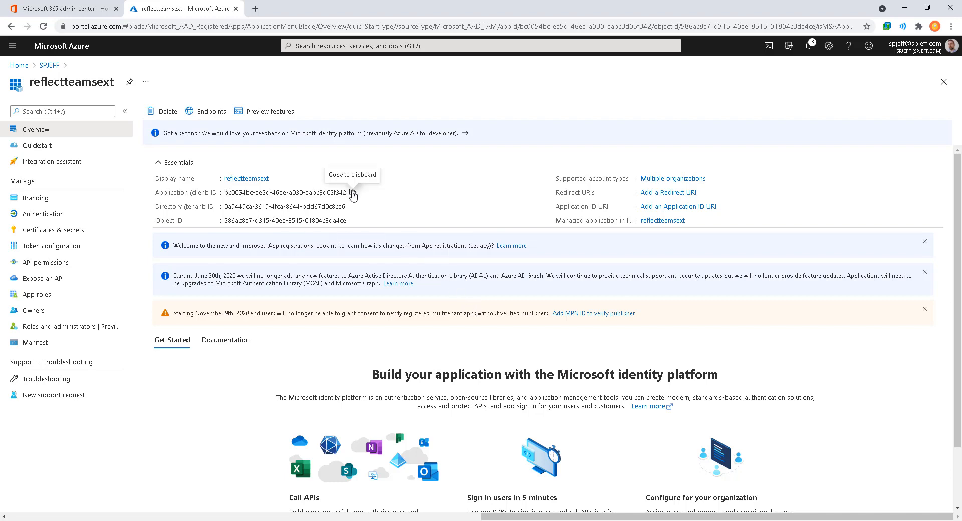
click(352, 192)
key(alt+Tab)
key(ctrl+v)
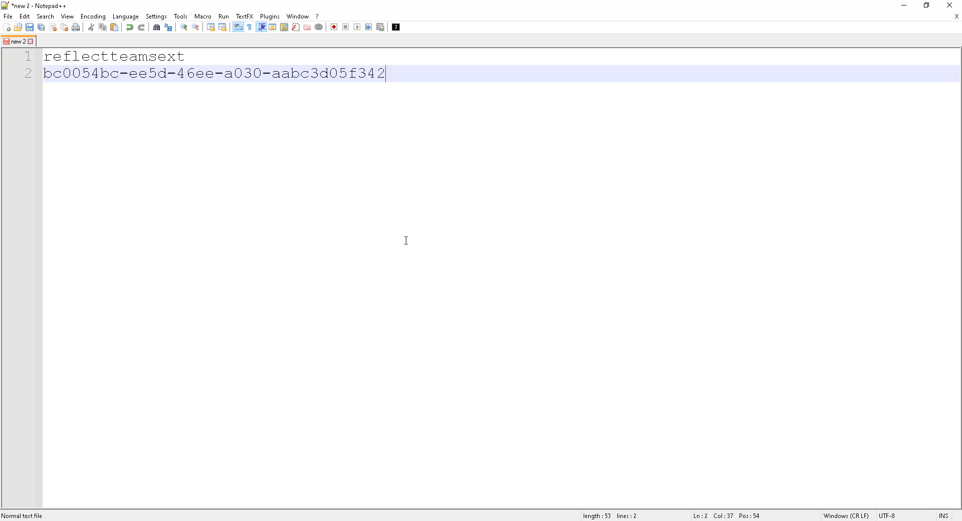
key(Return)
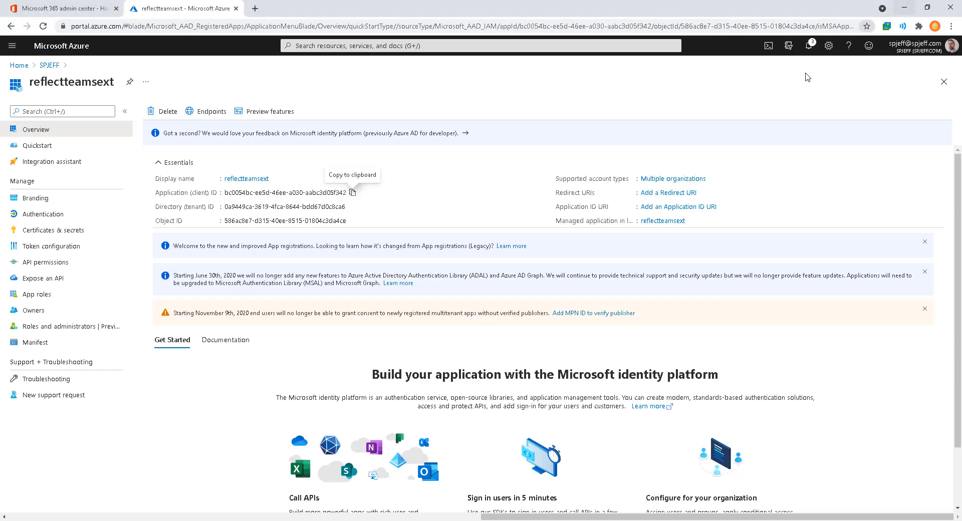
click(904, 5)
- Start a new client secret for the registered application and set its expiry to 12 months
click(65, 231)
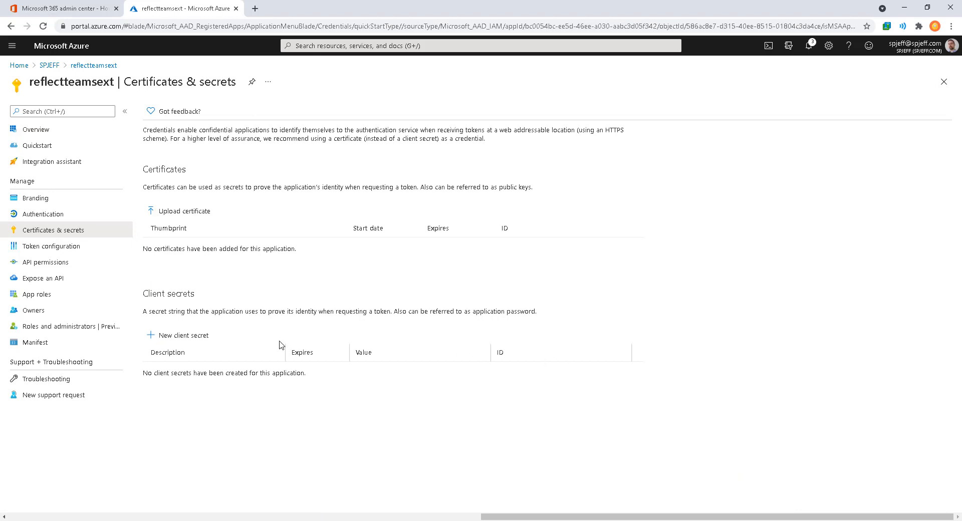
click(184, 334)
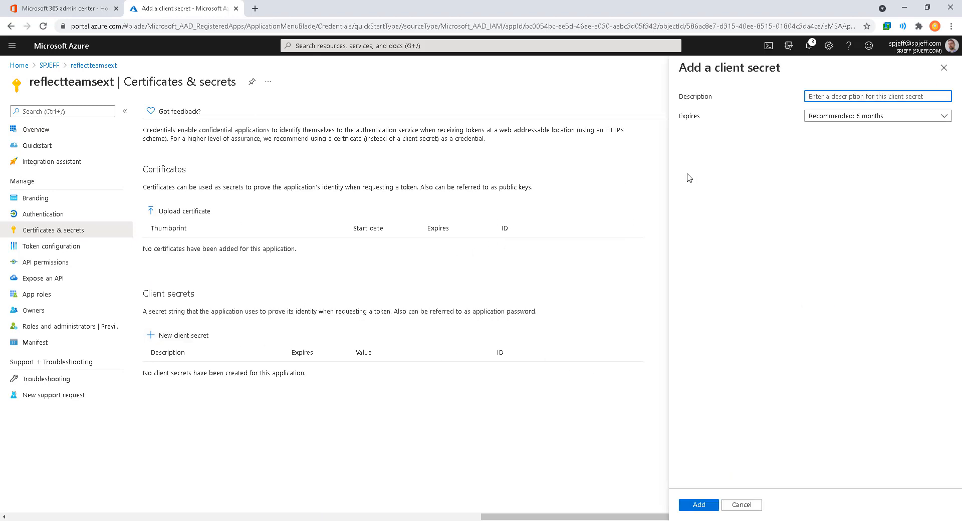
click(877, 117)
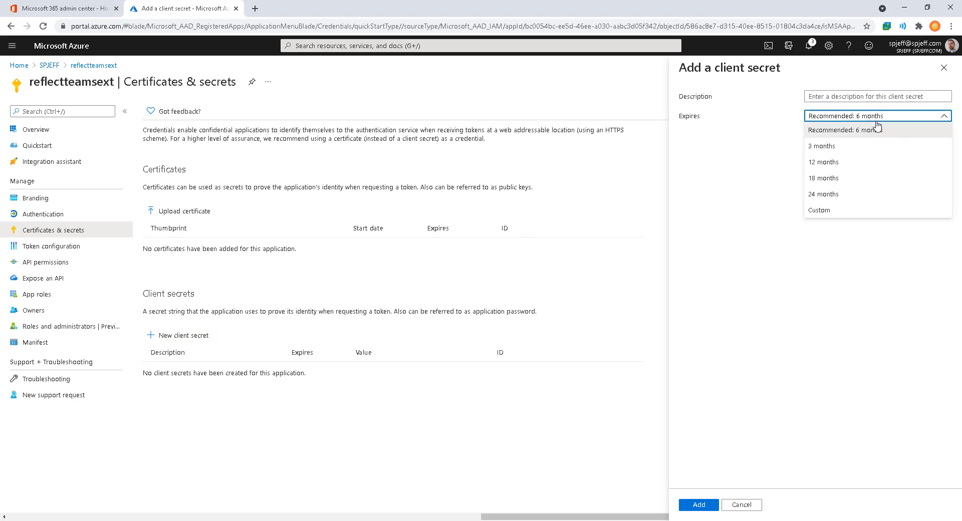
click(866, 161)
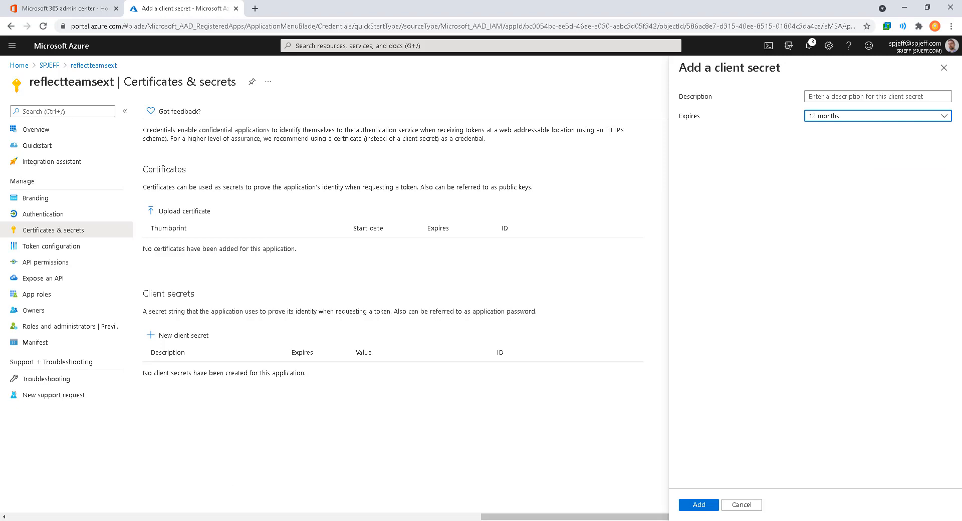
- Copy reflectteamsext from the Notepad++ note as the client secret's description and add the secret
key(alt+Tab)
double_click(185, 55)
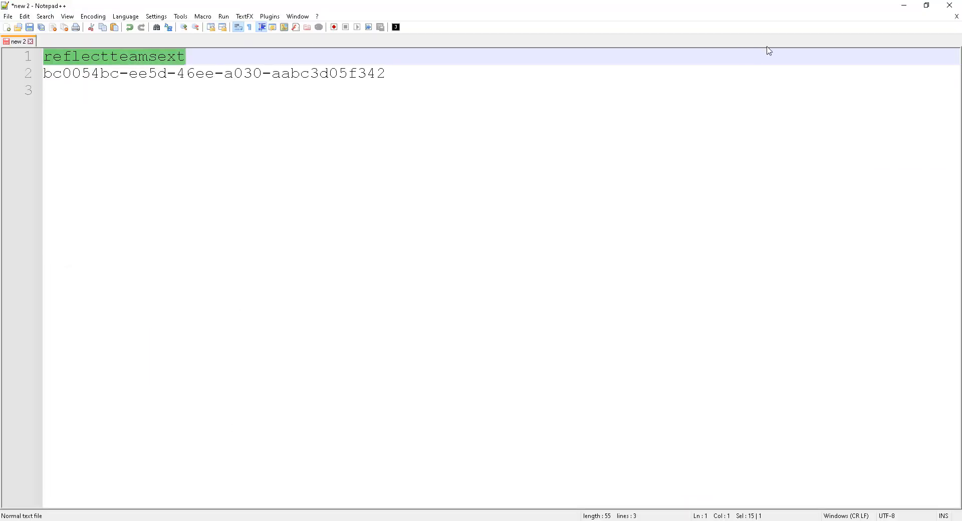
click(904, 6)
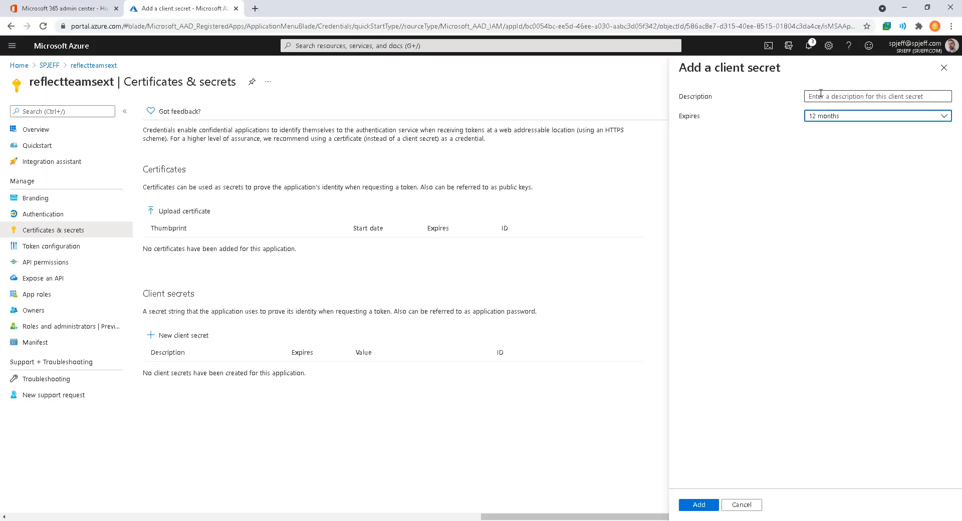
click(821, 95)
key(ctrl+v)
click(699, 505)
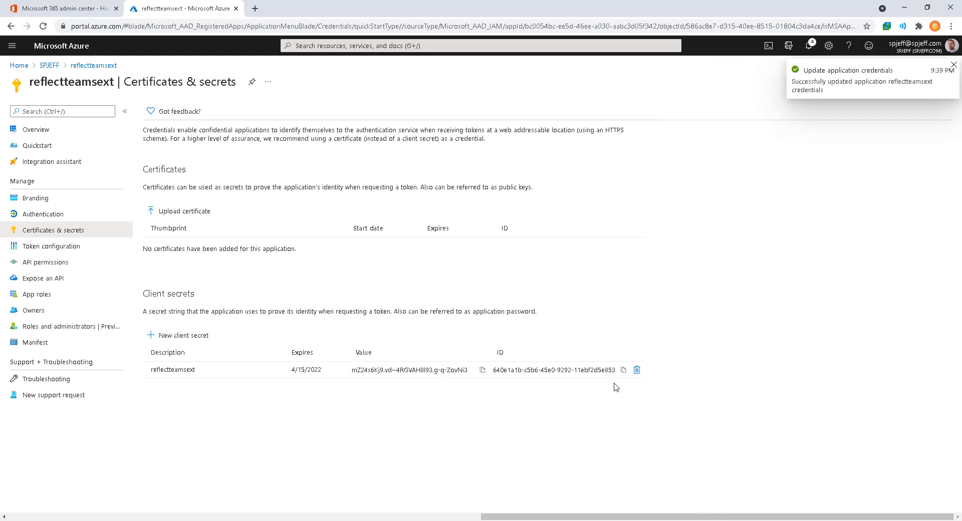
- Copy the new client secret's value onto the third line of the Notepad++ note and return to the Azure portal
click(481, 370)
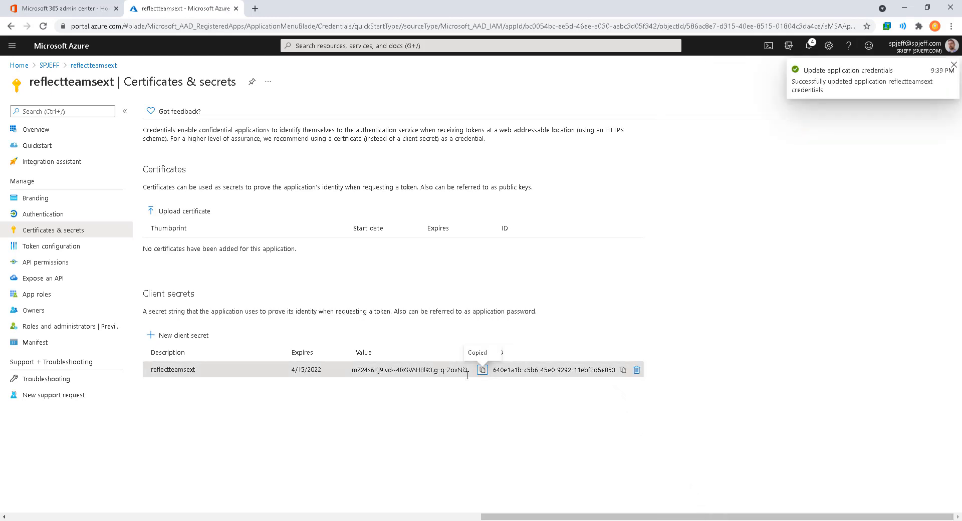
key(alt+Tab)
key(ctrl+End)
key(ctrl+v)
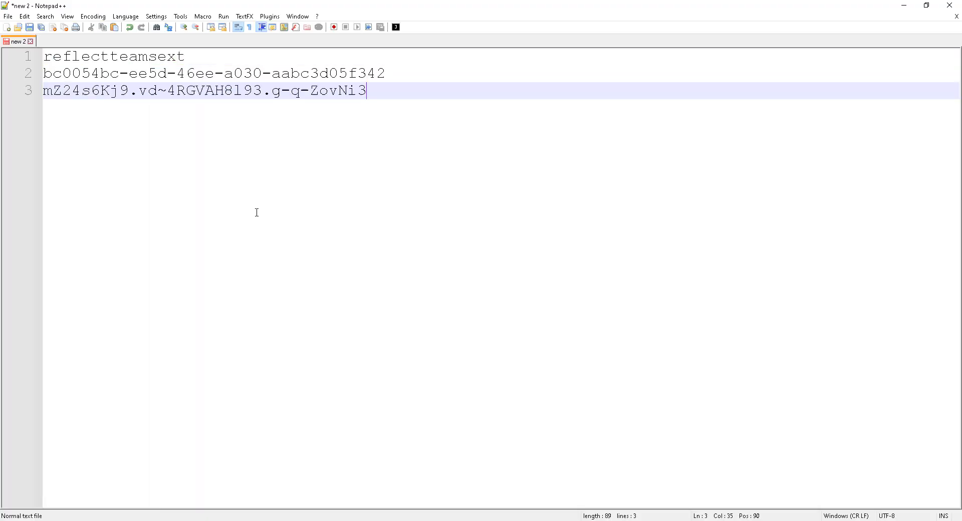
key(Return)
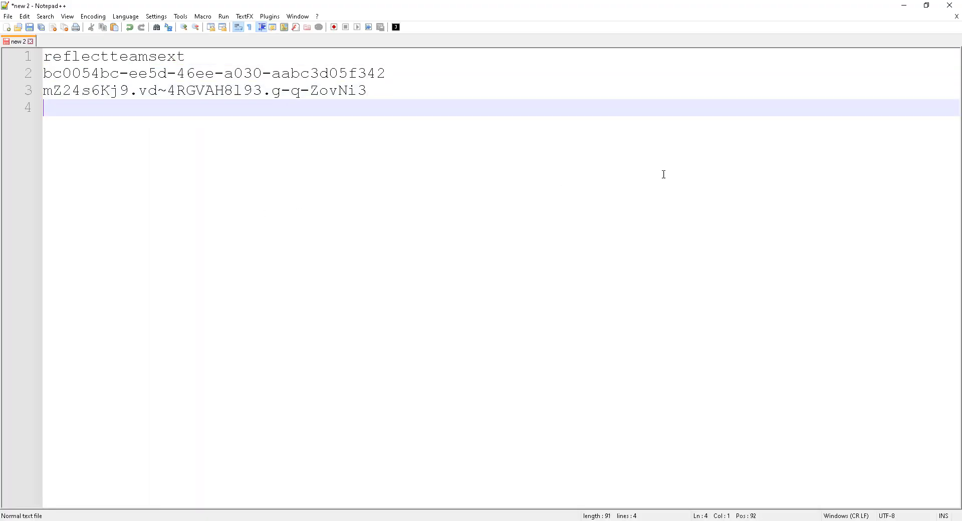
click(905, 5)
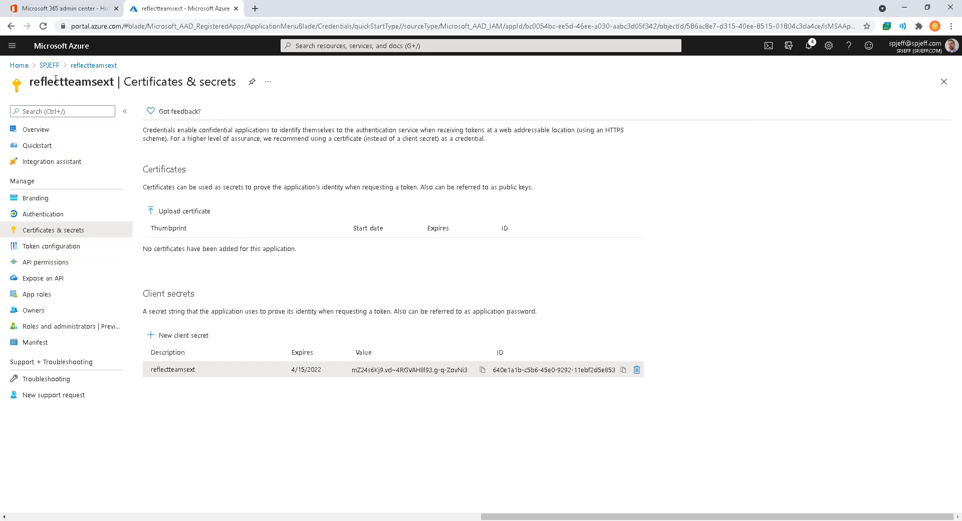
- Search the Azure Marketplace for template and start creating a Template deployment (deploy using custom templates)
click(51, 69)
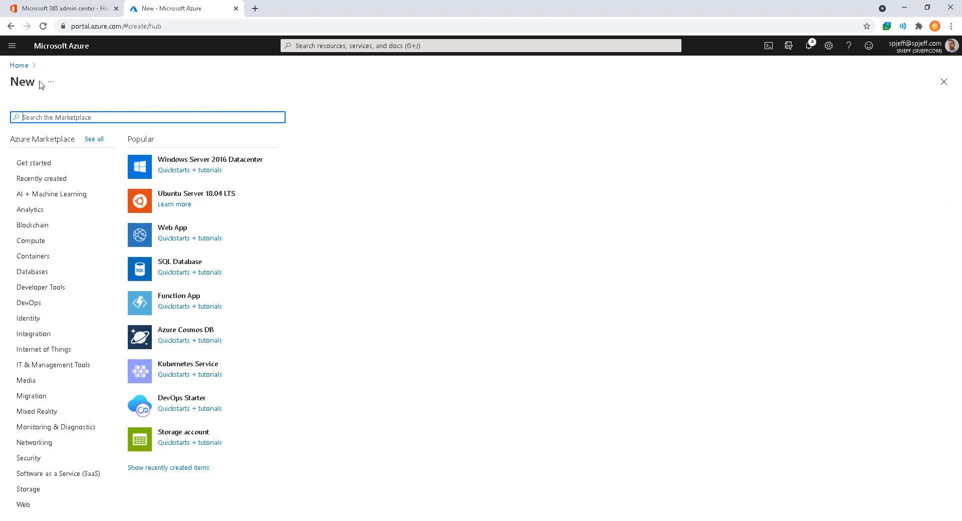
text(template)
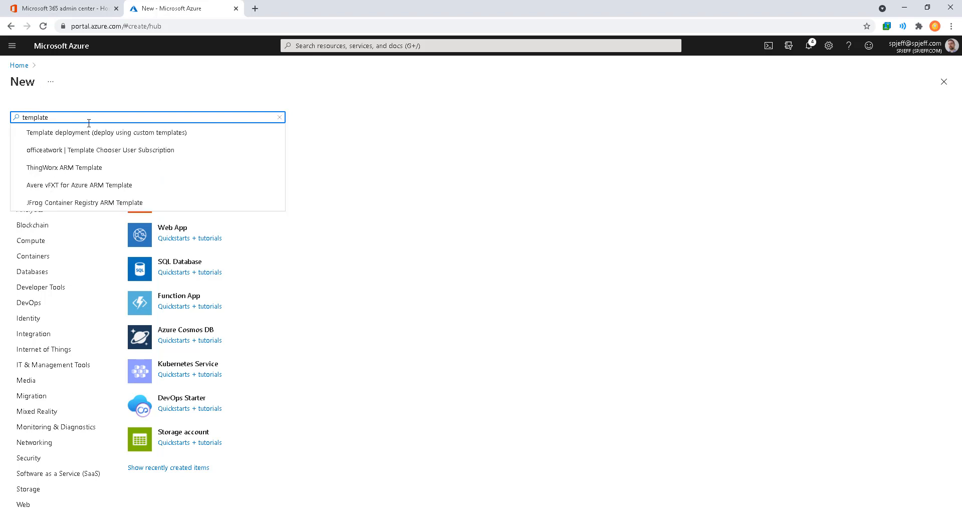
key(Return)
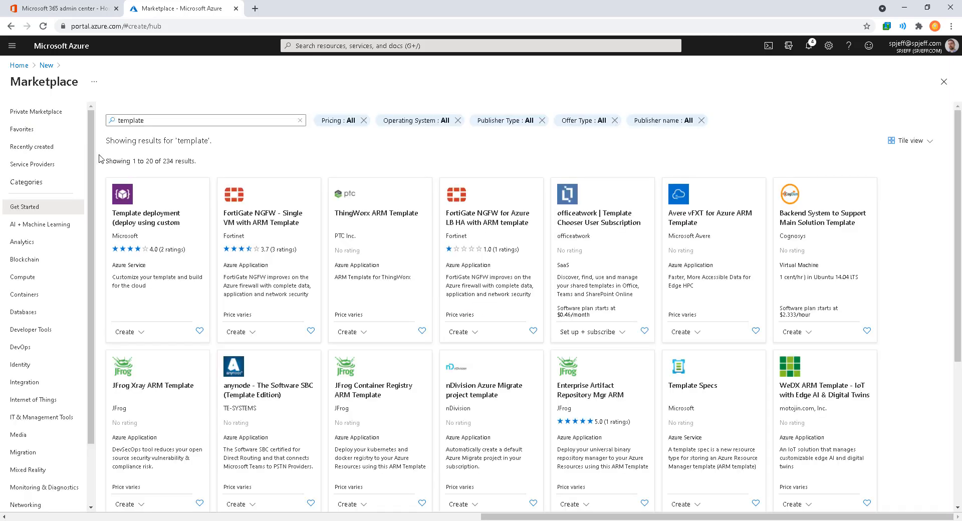
mouse_move(102, 168)
mouse_down()
mouse_move(181, 243)
mouse_move(212, 294)
mouse_up()
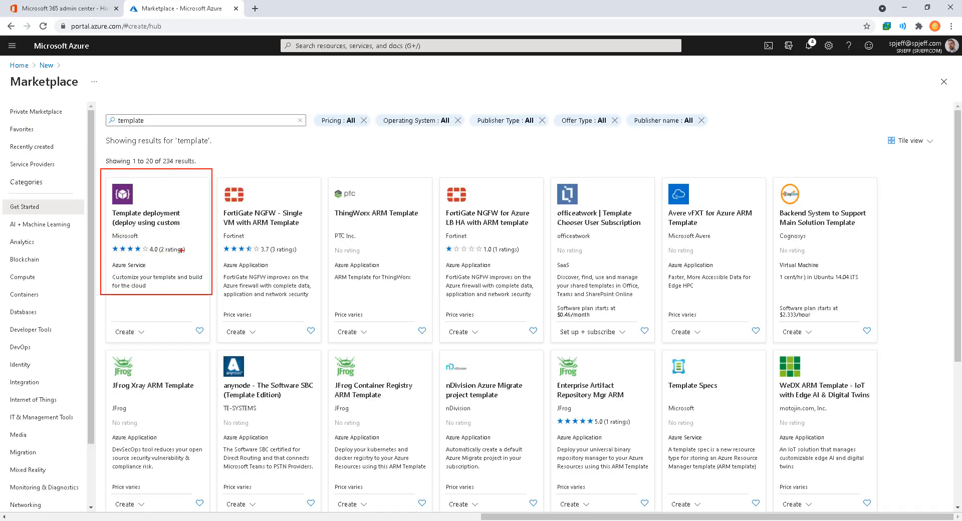
drag(171, 225, 205, 268)
key(Escape)
click(141, 214)
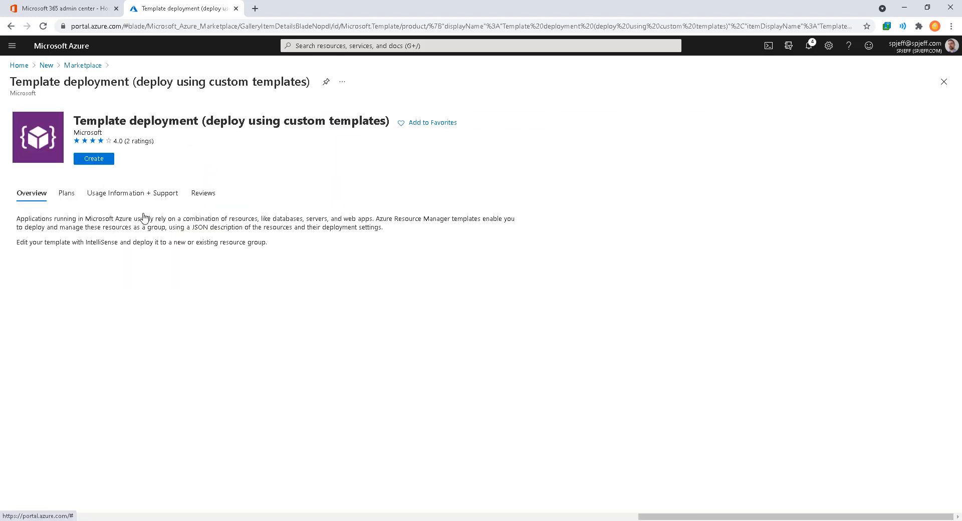
click(94, 159)
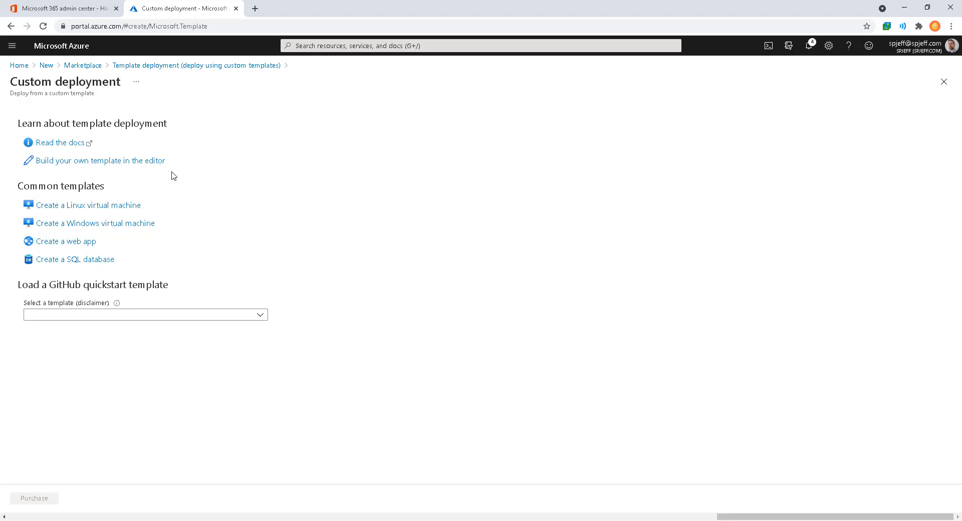
- Choose to build your own template in the editor for the custom deployment
drag(196, 175, 11, 150)
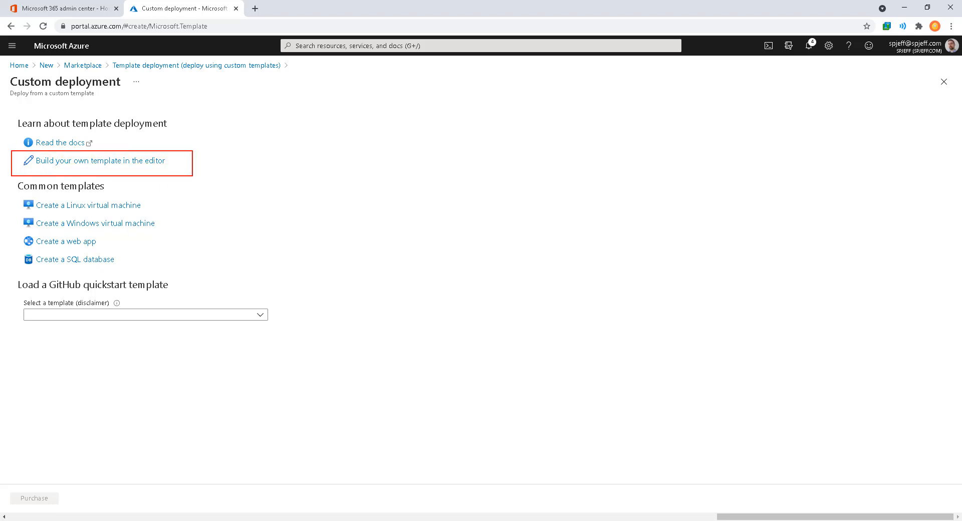
drag(160, 165, 212, 200)
key(Escape)
click(129, 164)
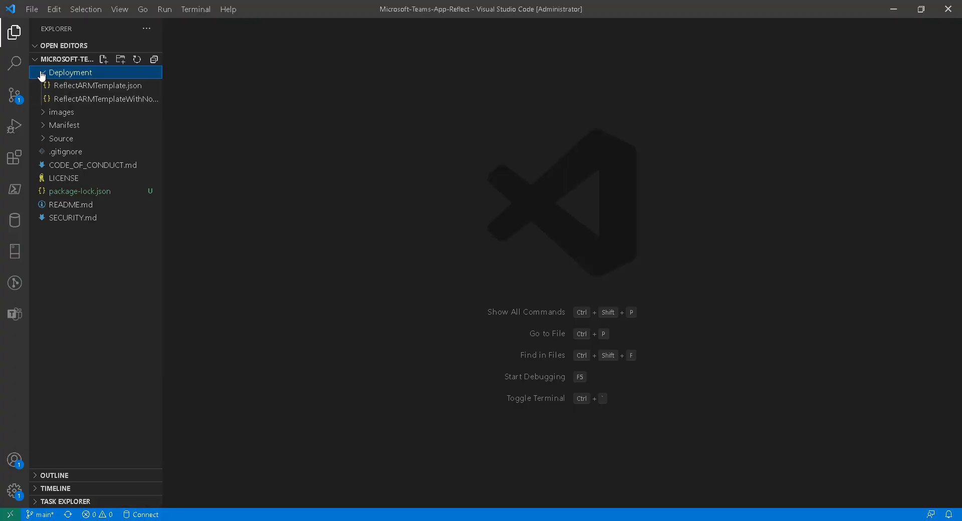
- Open ReflectARMTemplate.json from the Deployment folder in Visual Studio Code and copy its entire contents
drag(32, 65, 199, 107)
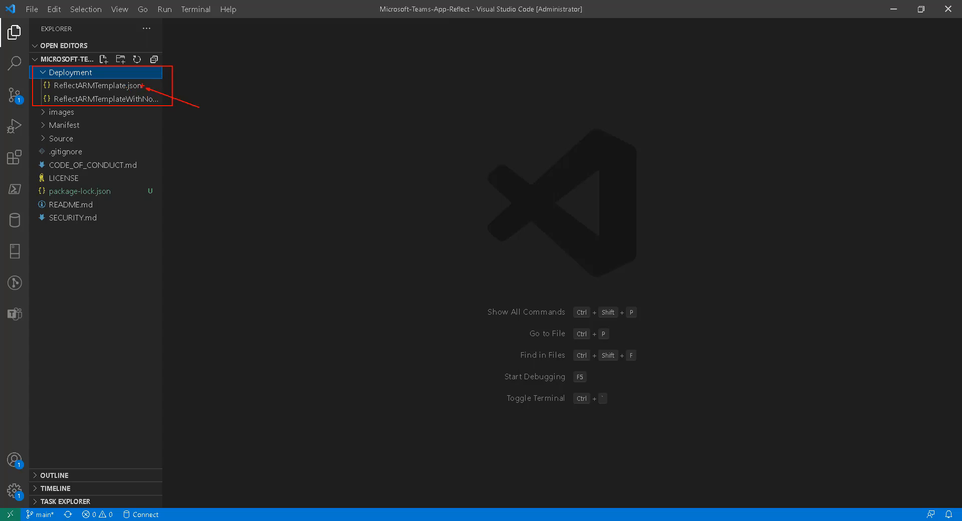
click(118, 85)
click(371, 116)
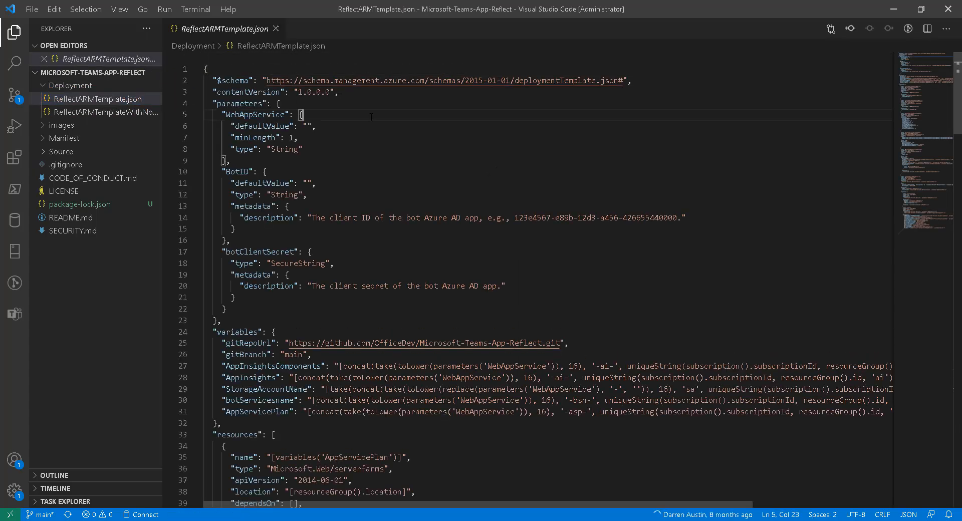
key(ctrl+a)
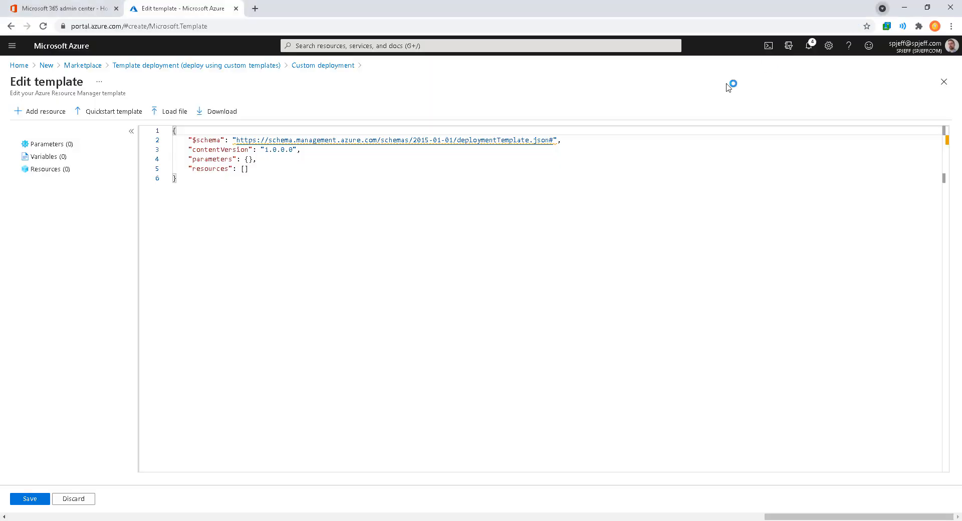
- Replace the default template in the Azure portal's template editor with the copied ReflectARMTemplate.json contents
click(361, 200)
key(ctrl+a)
key(ctrl+v)
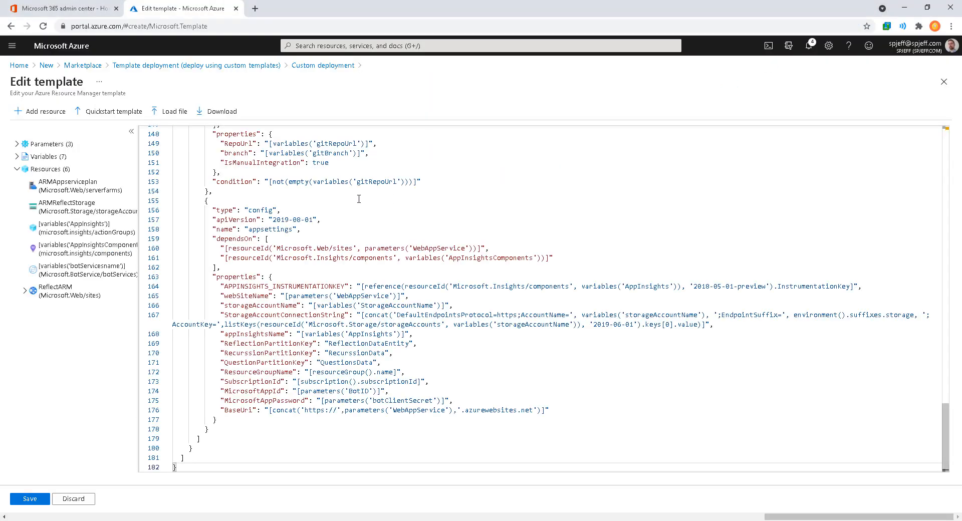
key(ctrl+Home)
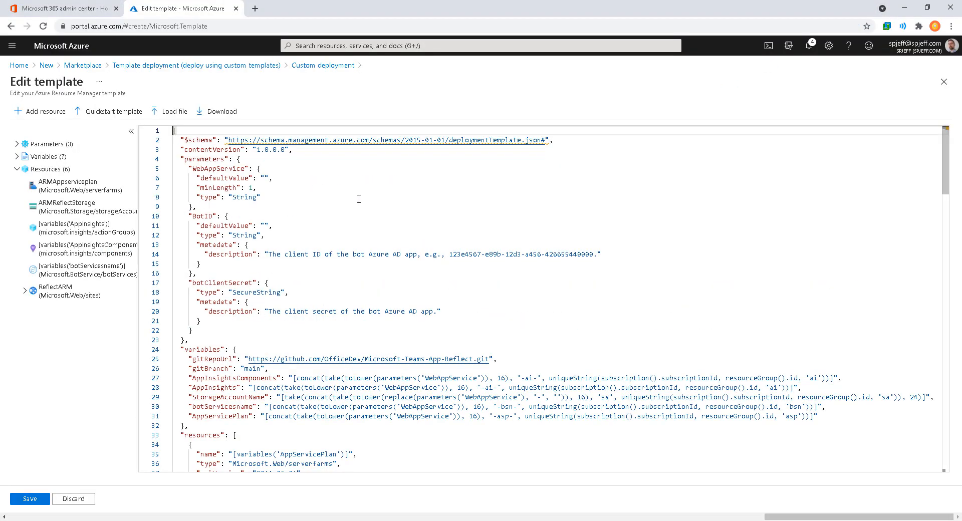
- Expand the ReflectARM resource, examine the resources defined in the template, and save the template
click(25, 292)
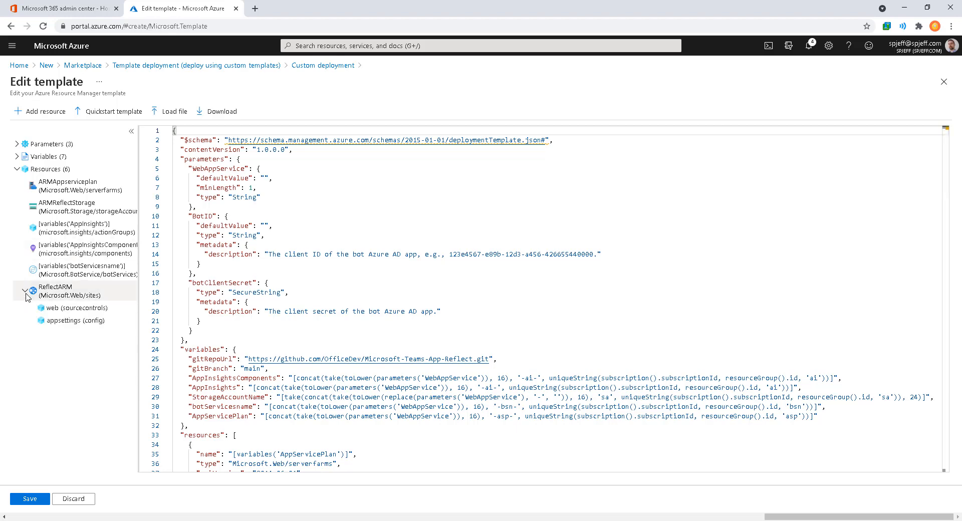
key(ctrl+2)
mouse_move(142, 336)
mouse_down()
mouse_move(77, 279)
mouse_move(15, 171)
mouse_up()
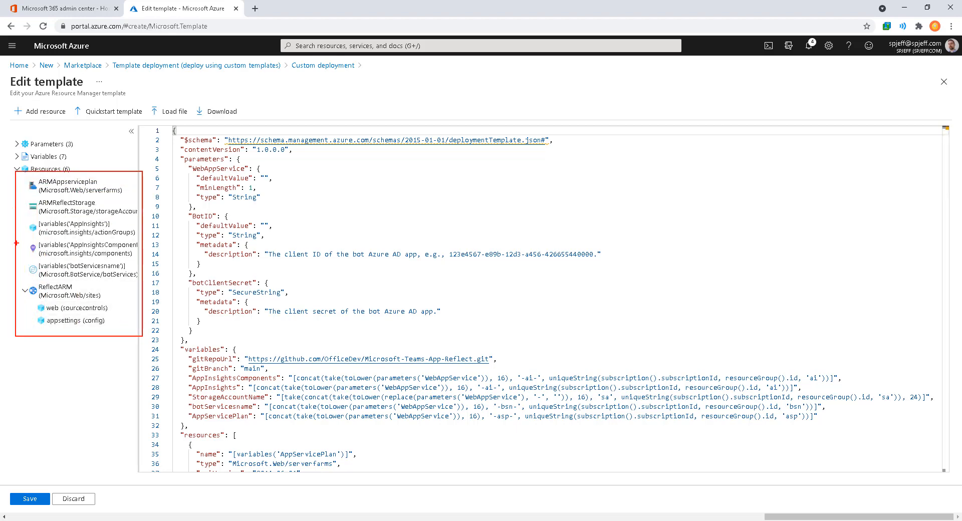
drag(24, 249, 0, 263)
drag(26, 297, 2, 316)
mouse_move(29, 209)
mouse_down()
mouse_move(4, 227)
mouse_move(2, 250)
mouse_up()
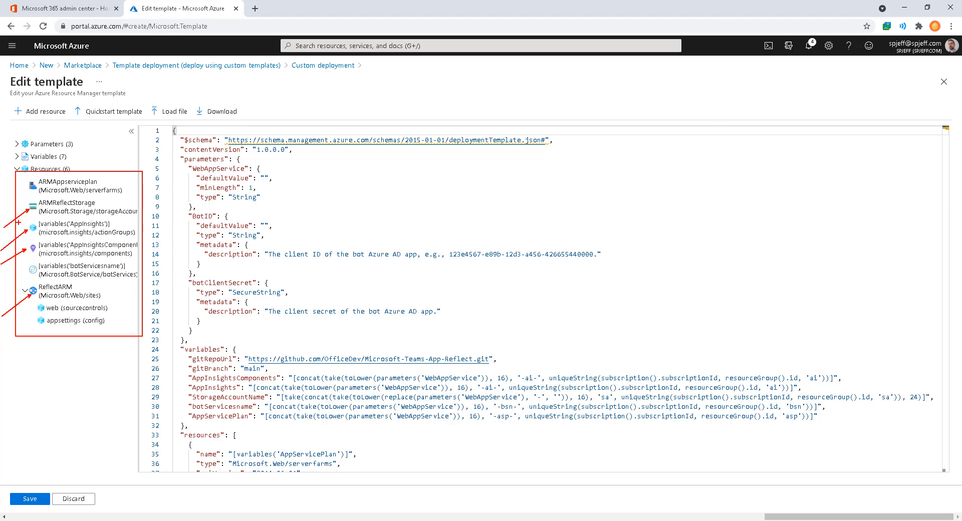
drag(28, 189, 1, 207)
drag(27, 274, 1, 293)
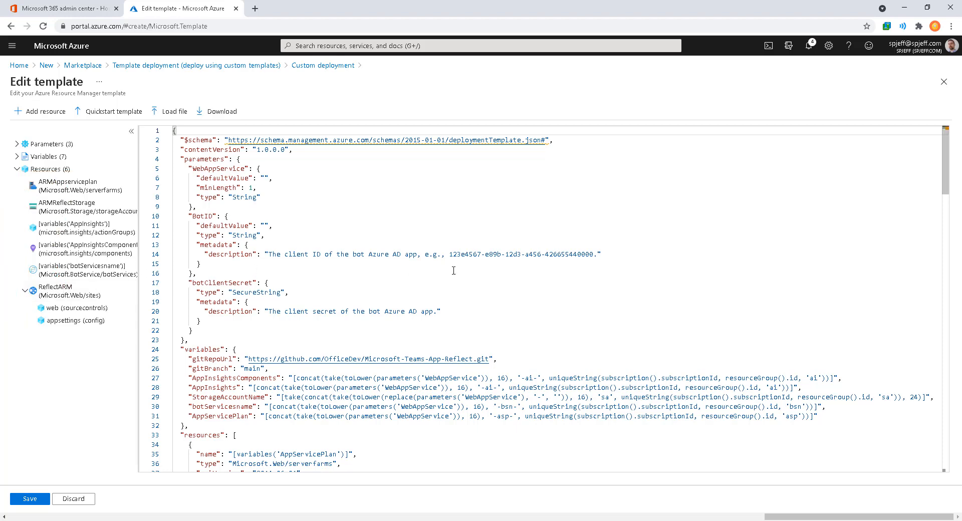
click(747, 368)
key(Escape)
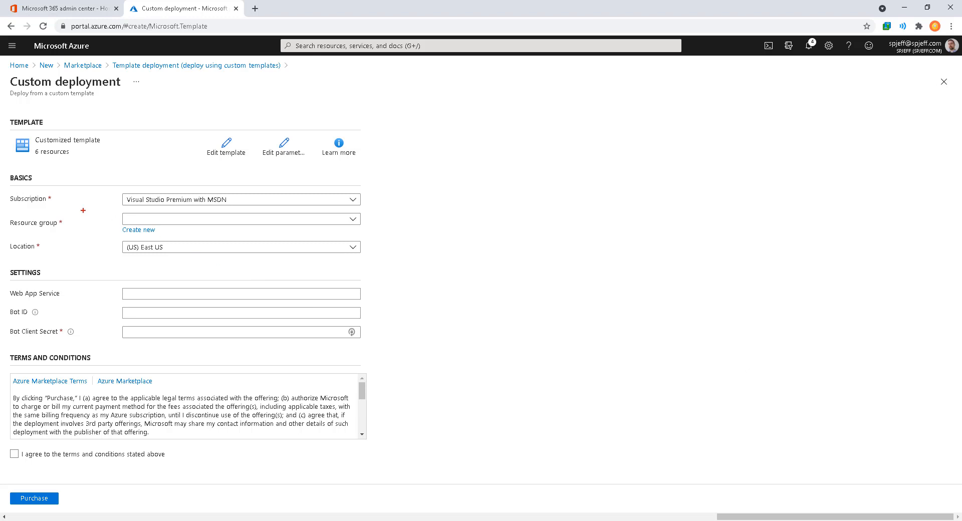
drag(5, 263, 98, 345)
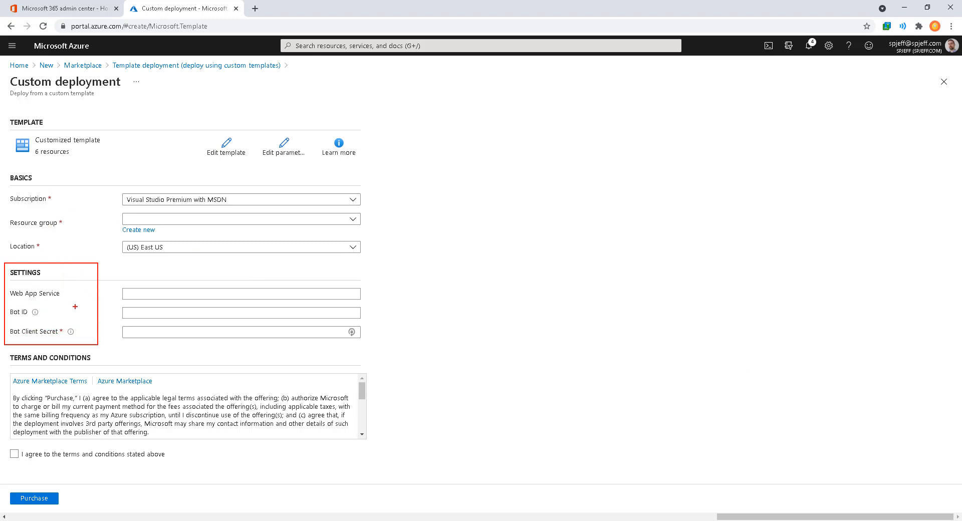
drag(75, 306, 141, 264)
text(ARM (JS)
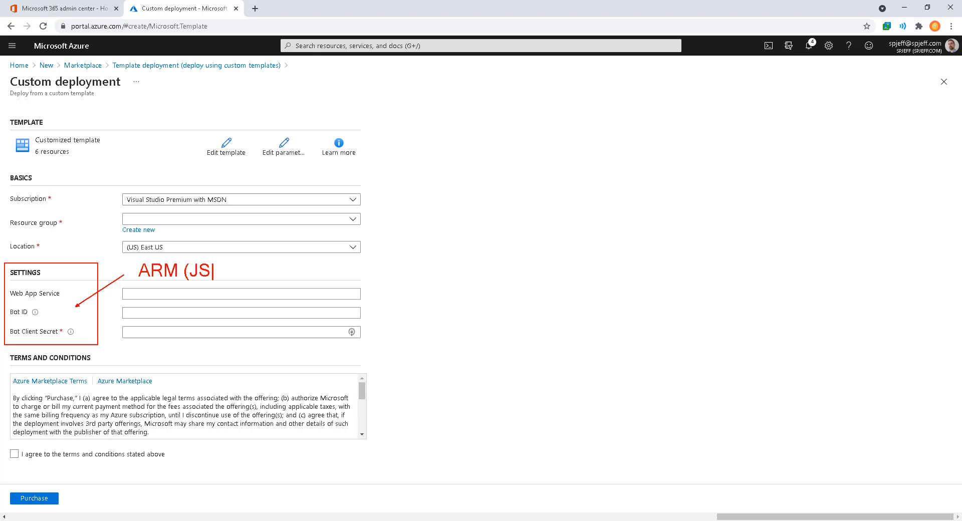
text(ON) resources)
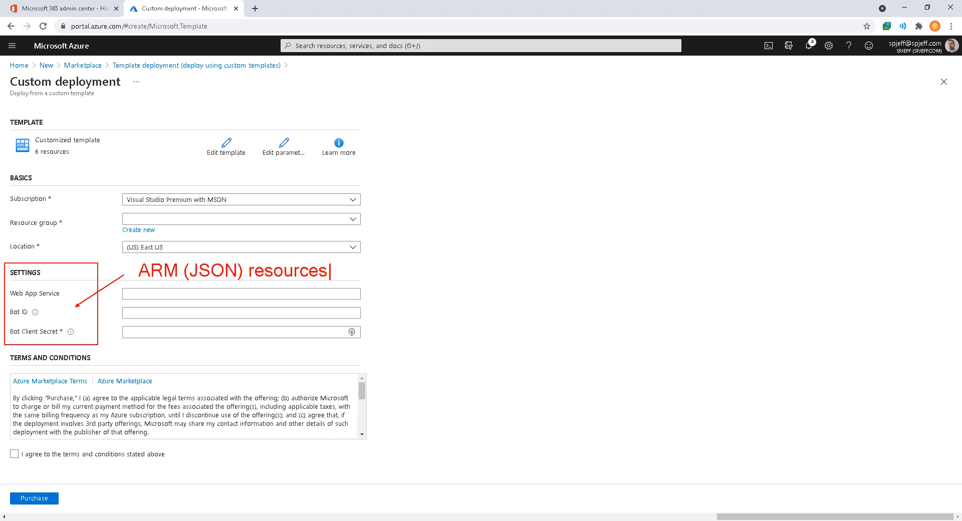
key(Escape)
mouse_move(6, 298)
mouse_down()
mouse_move(40, 295)
mouse_move(31, 323)
mouse_move(69, 331)
mouse_up()
mouse_move(2, 469)
mouse_down()
mouse_move(23, 438)
mouse_move(18, 466)
mouse_up()
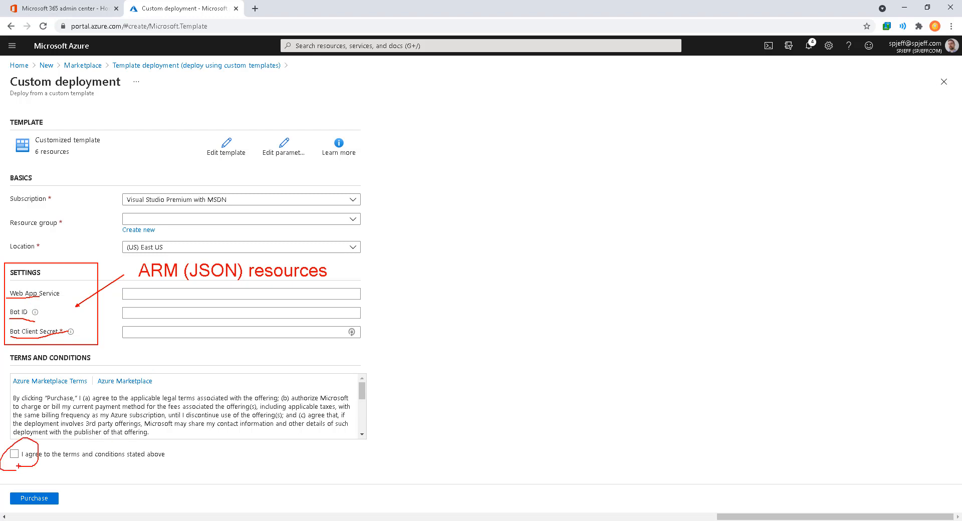
key(Escape)
- Agree to the terms and conditions of the custom deployment
click(14, 454)
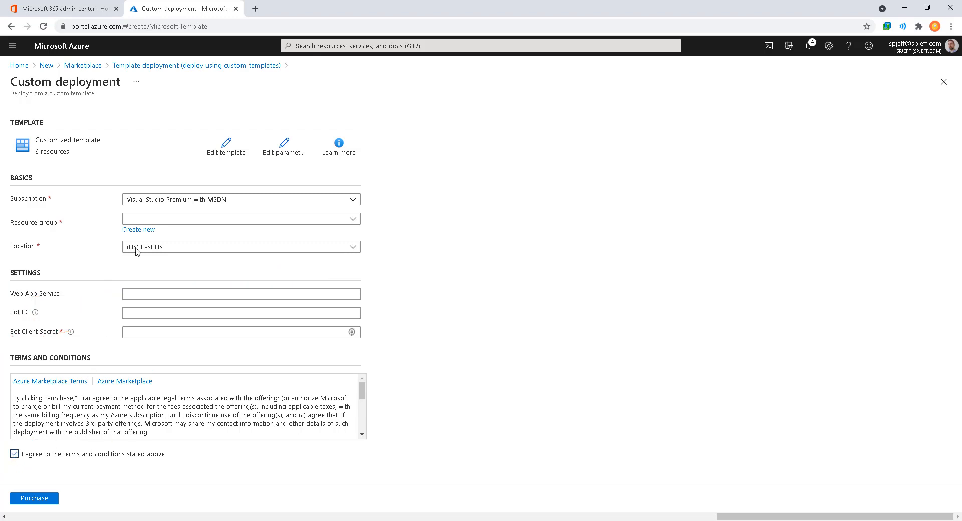
drag(112, 213, 178, 234)
key(Escape)
- Add reflectteamsext-rg on the fourth line of the Notepad++ note, copy it, and return to the Azure portal
key(alt+Tab)
drag(186, 57, 2, 37)
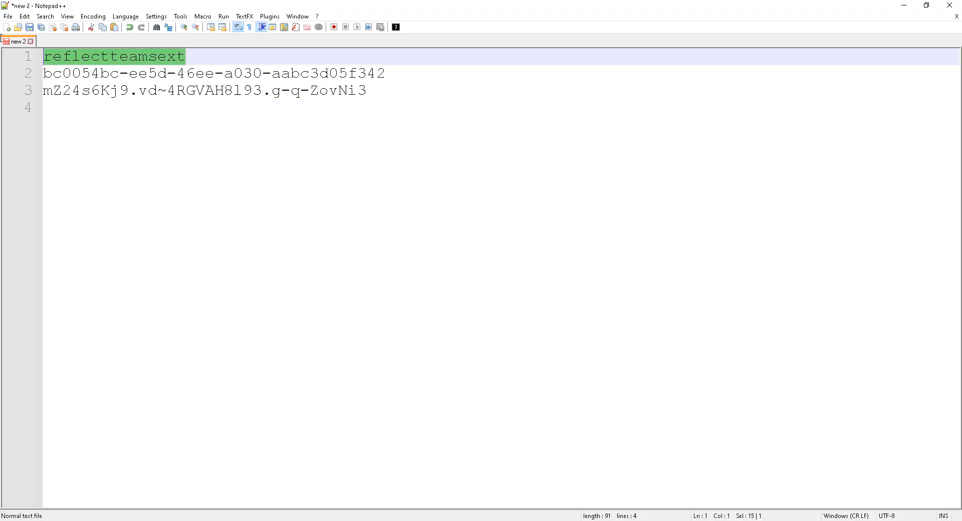
key(ctrl+c)
key(ctrl+End)
key(ctrl+v)
text(-rg)
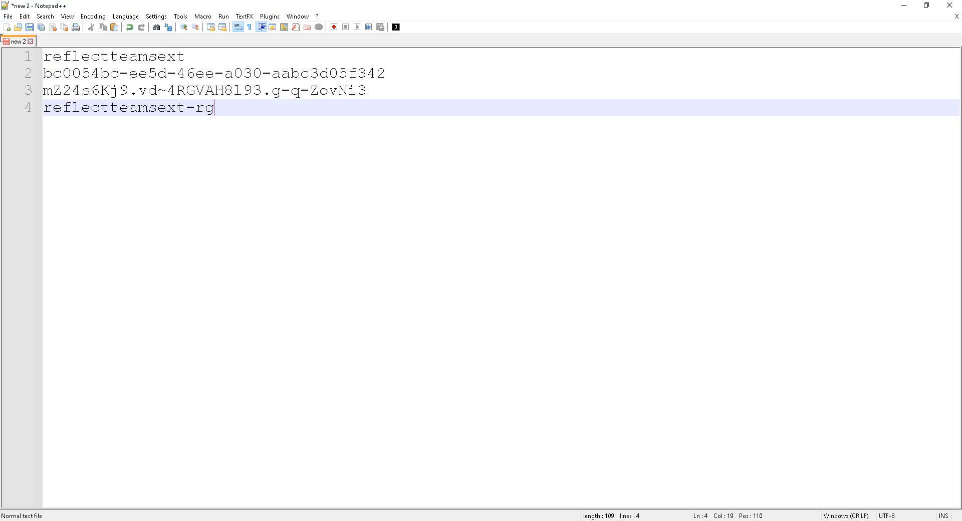
key(shift+Home)
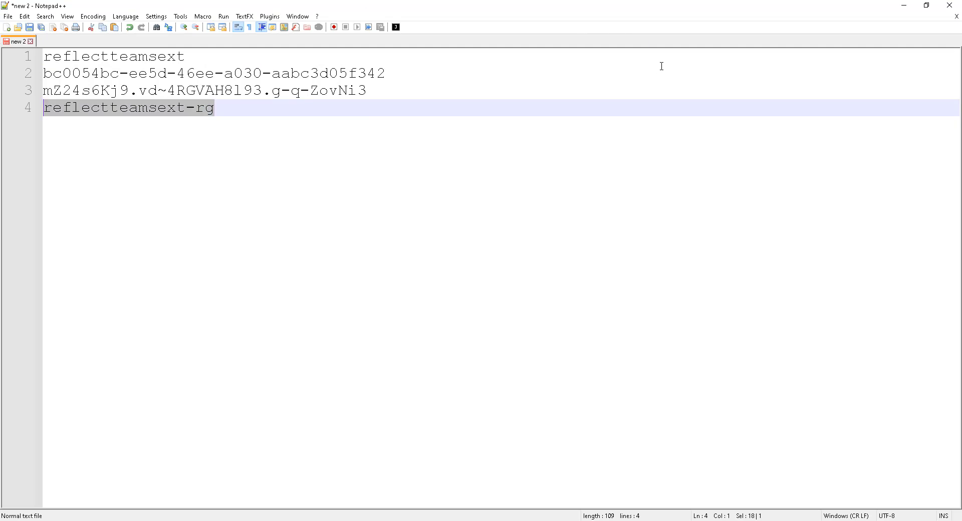
click(904, 6)
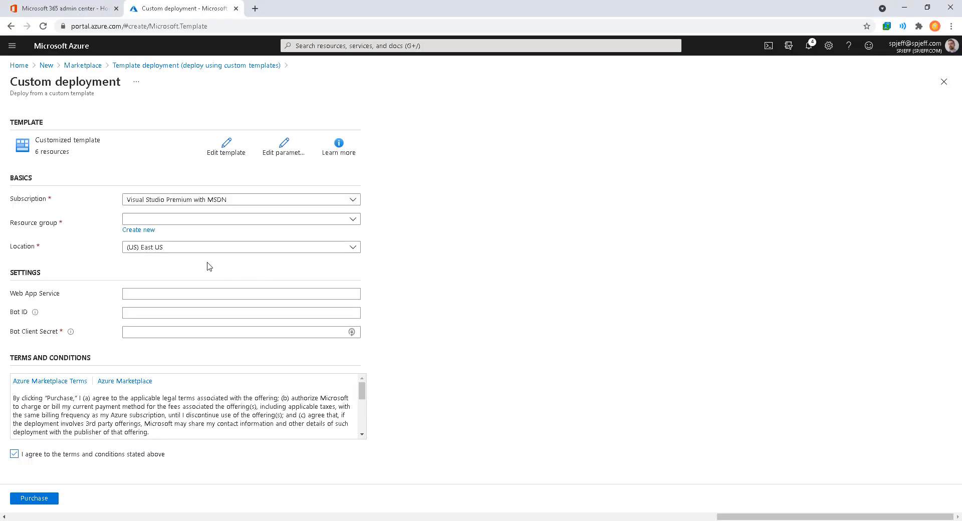
- Create a new resource group named reflectteamsext-rg for the custom deployment
click(142, 230)
key(ctrl+v)
click(153, 319)
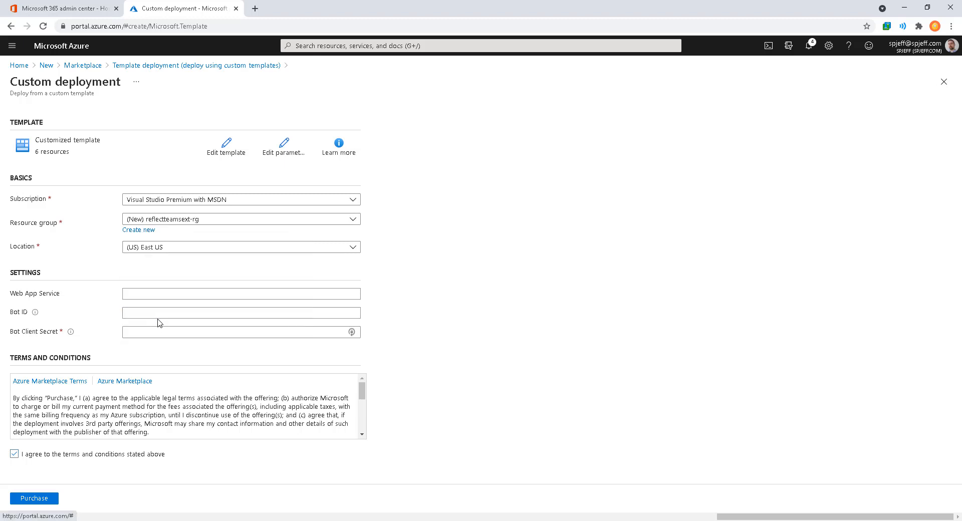
- Set the Web App Service to reflectteamsext-wa and record that name on the fifth line of the Notepad++ note
click(164, 295)
key(ctrl+v)
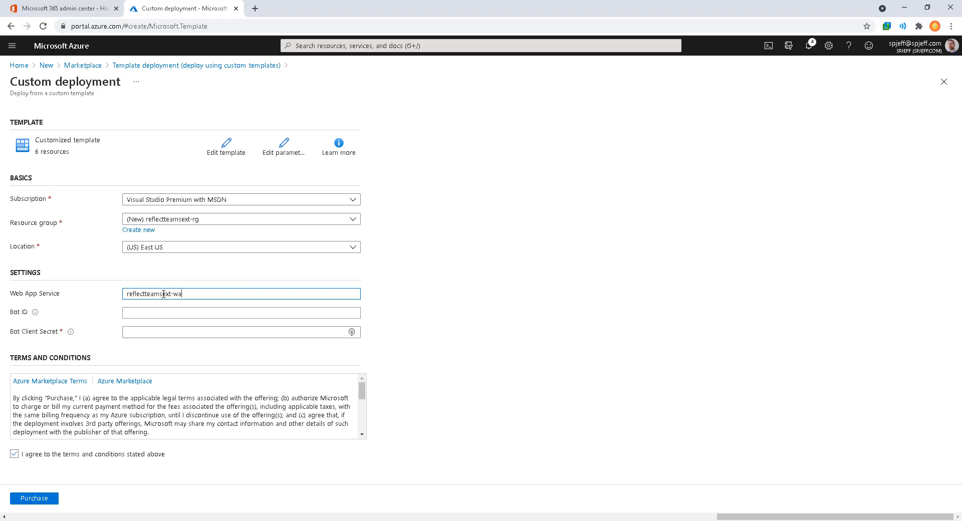
key(ctrl+a)
click(247, 520)
key(End)
key(Return)
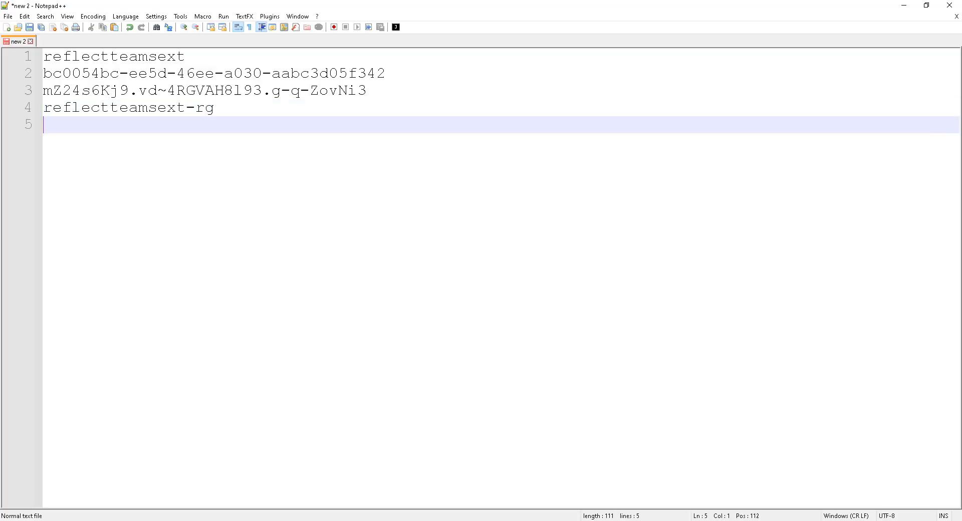
key(ctrl+v)
key(Return)
key(alt+space)
key(n)
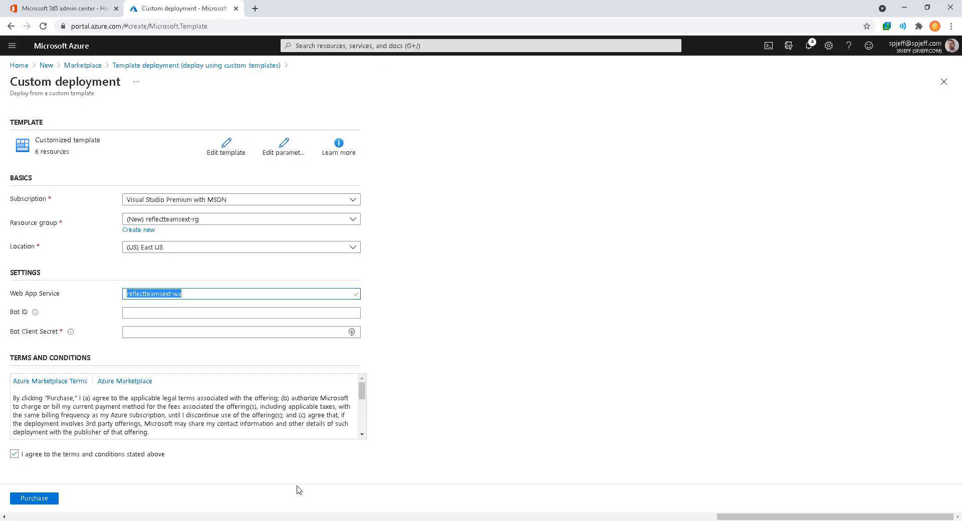
click(413, 418)
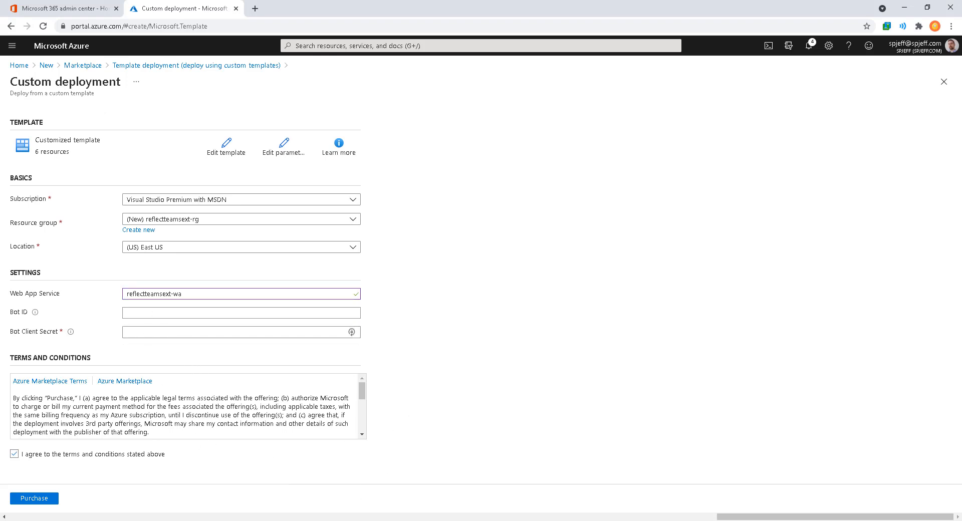
- Copy the application (client) ID from the second line of the Notepad++ note into the deployment's Bot ID setting
key(alt+Tab)
drag(401, 75, 7, 68)
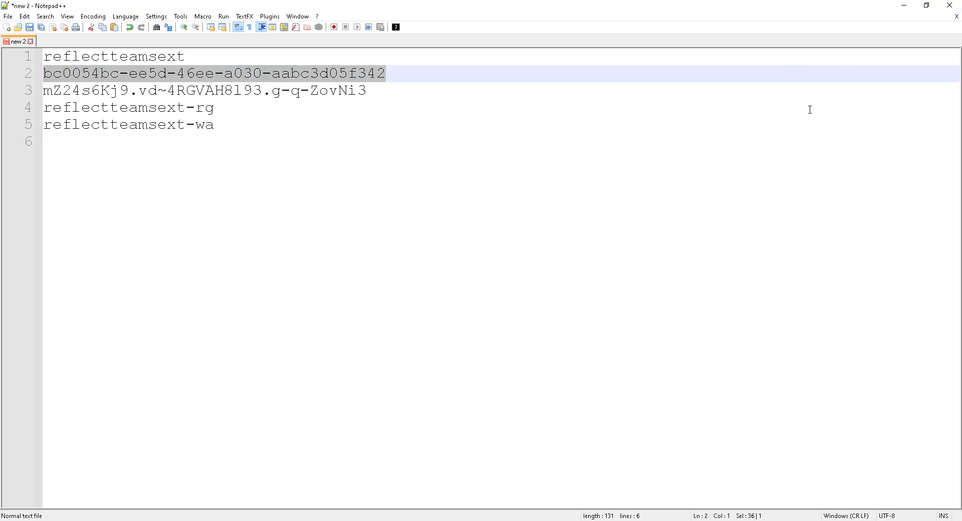
click(903, 5)
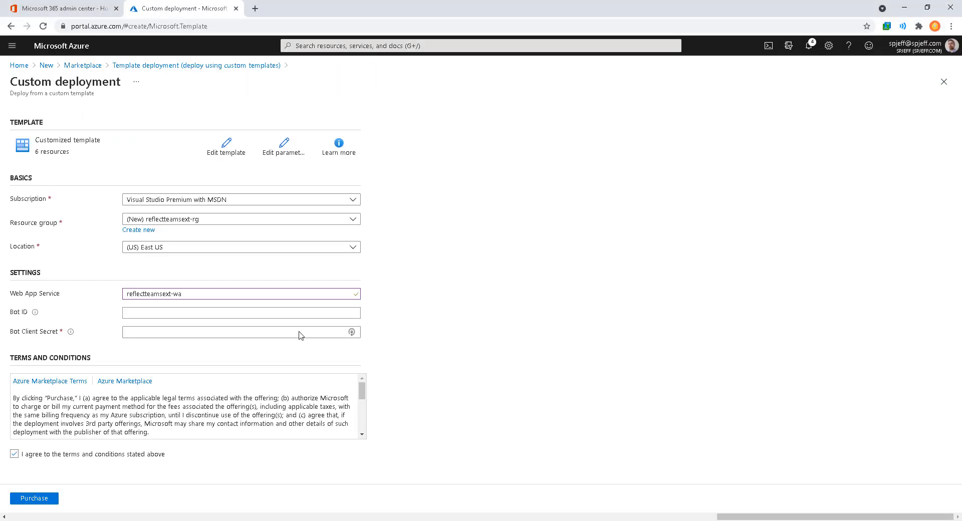
click(146, 308)
key(ctrl+v)
key(Tab)
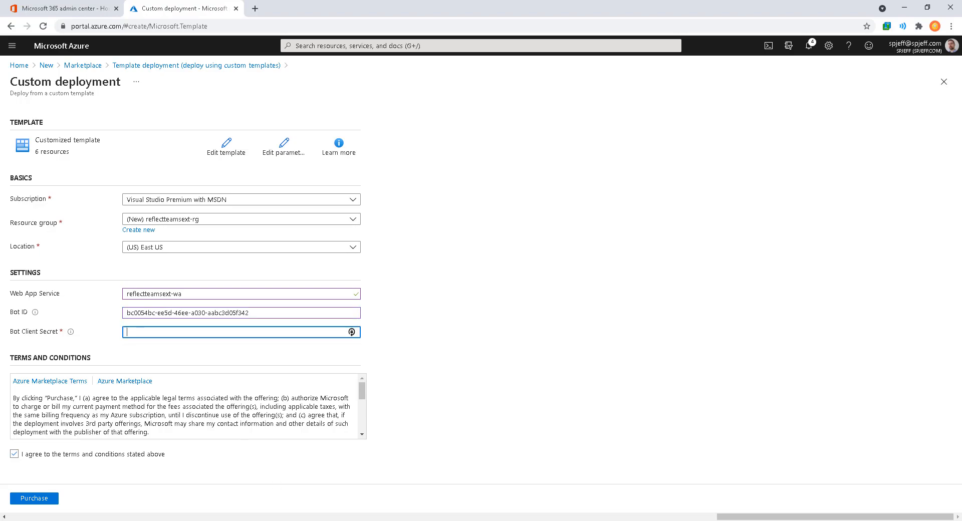
- Copy the client secret from the third line of the Notepad++ note into the Bot Client Secret setting and purchase the deployment
key(alt+Tab)
drag(391, 90, 43, 91)
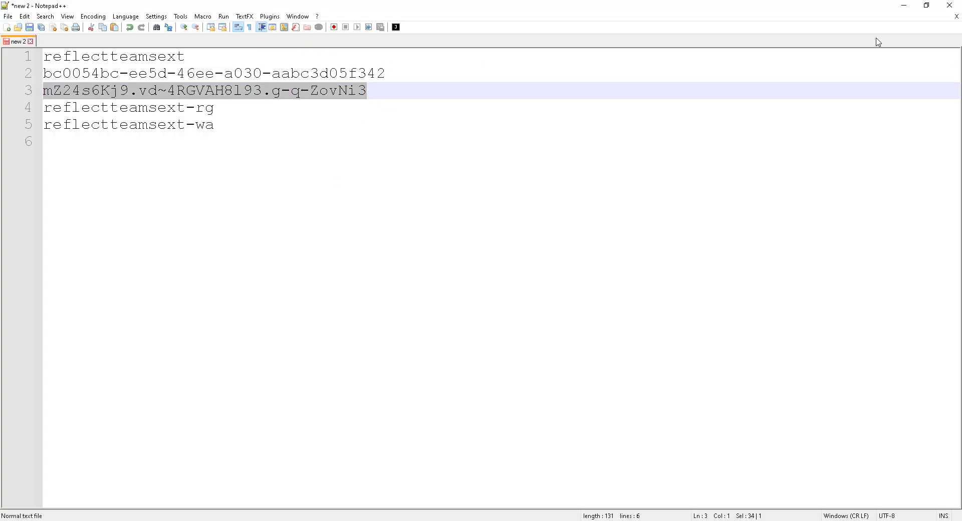
click(903, 5)
key(ctrl+v)
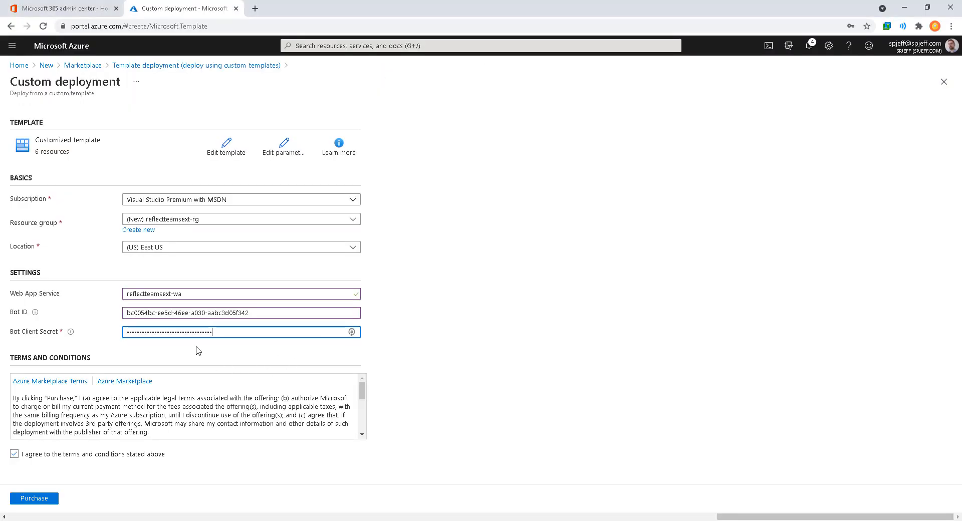
click(32, 498)
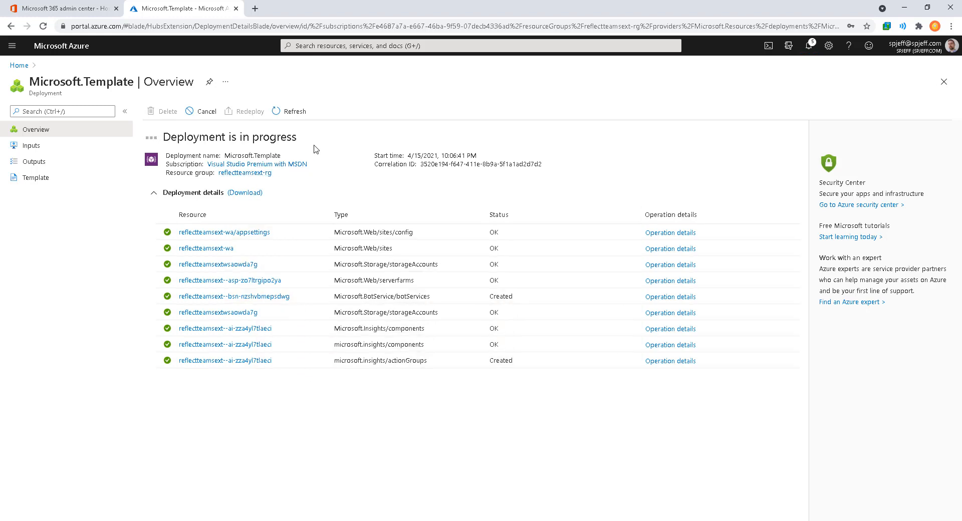
- Open the reflectteamsext-rg resource group from the completed deployment
drag(319, 154, 119, 120)
drag(311, 133, 362, 125)
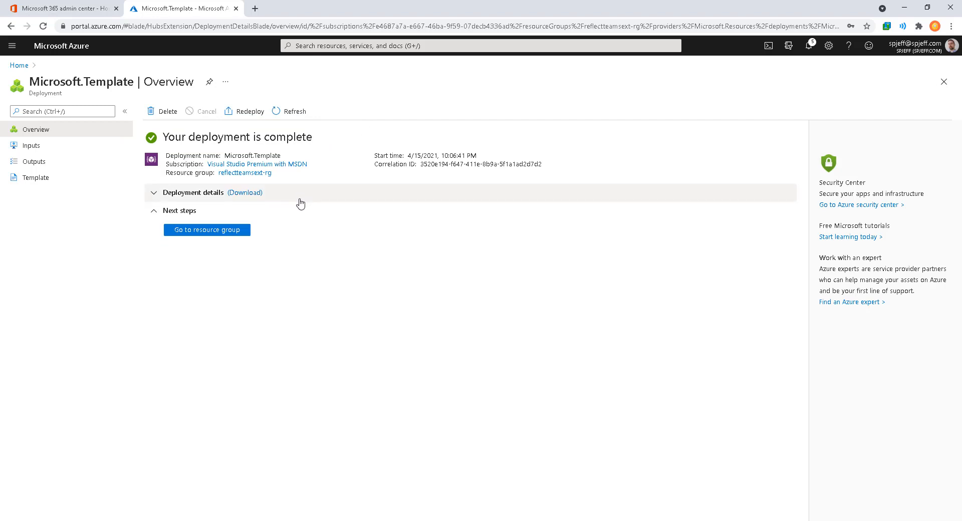
drag(257, 241, 298, 280)
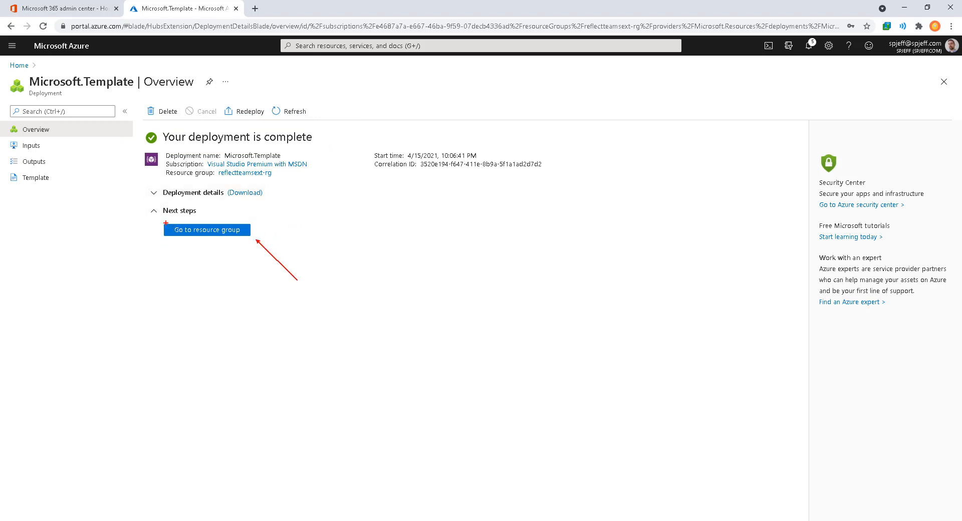
drag(165, 223, 281, 265)
key(Escape)
click(231, 233)
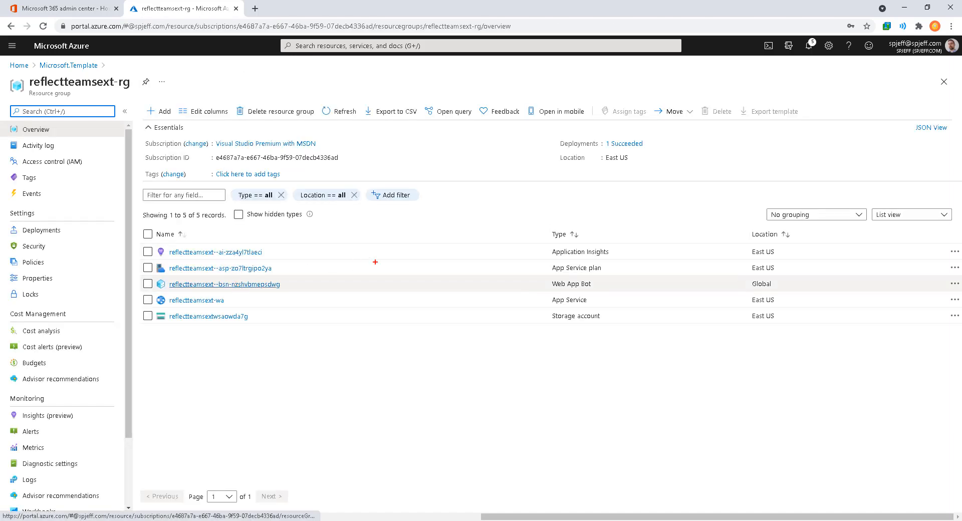
- Review the deployed resource types and open the Web App Bot resource
mouse_move(531, 240)
mouse_down()
mouse_move(614, 284)
mouse_move(636, 328)
mouse_up()
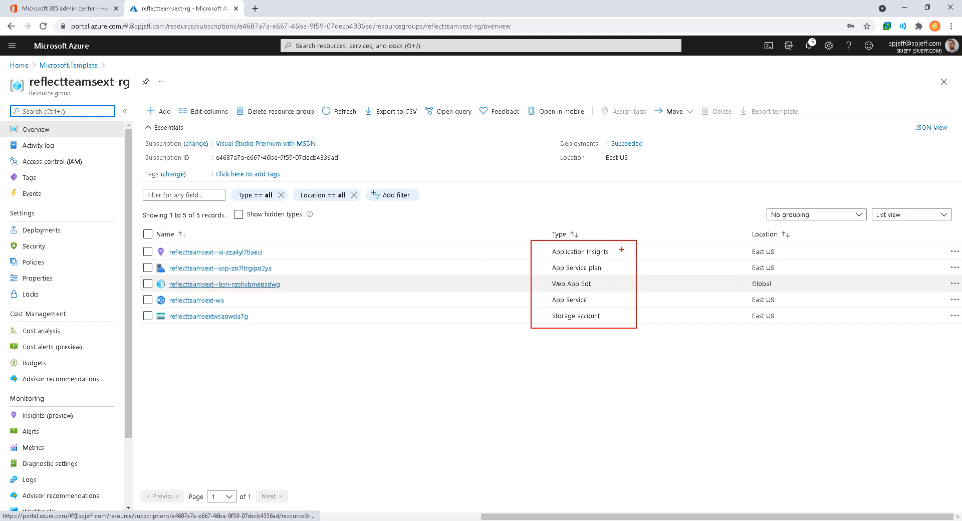
drag(620, 249, 638, 256)
mouse_move(601, 282)
mouse_down()
mouse_move(633, 289)
mouse_move(613, 299)
mouse_move(622, 315)
mouse_up()
drag(537, 283, 450, 283)
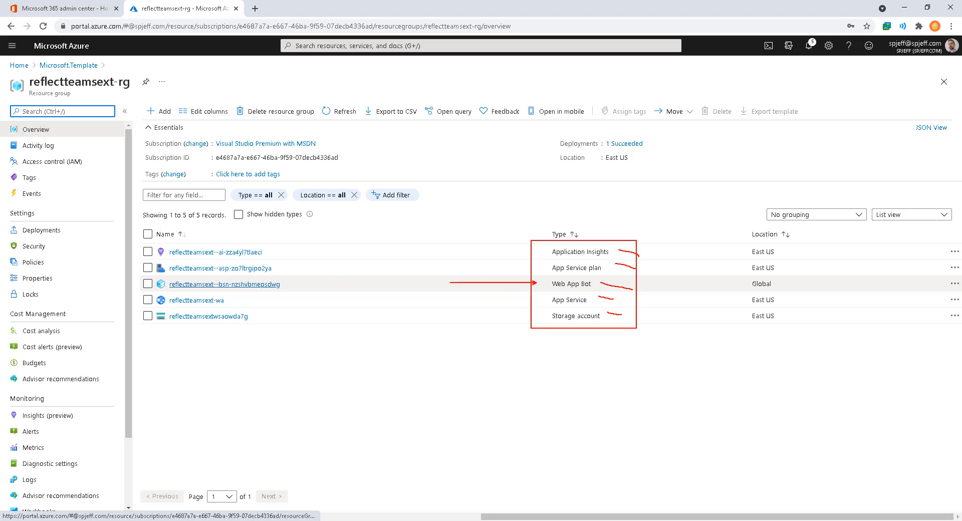
key(Escape)
click(225, 284)
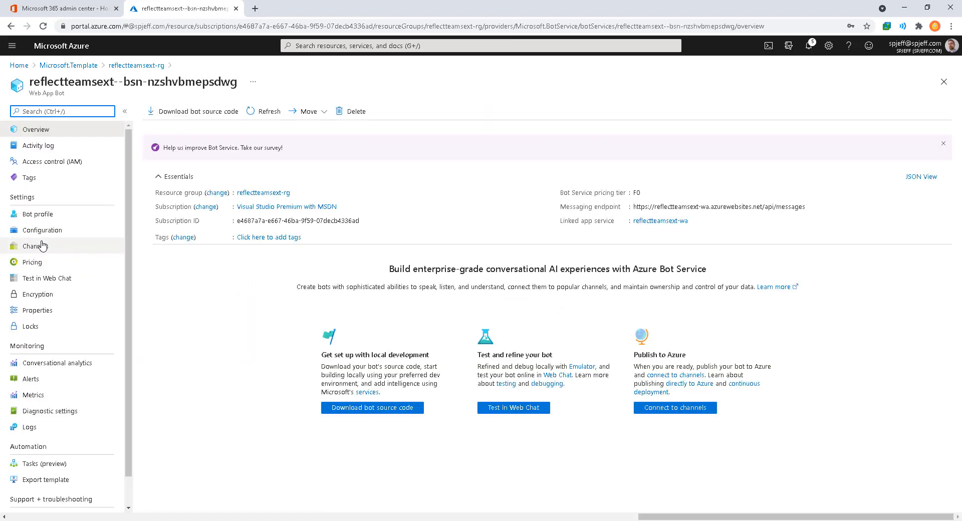
- Open the bot's channels and start adding Microsoft Teams as a featured channel
mouse_move(81, 256)
mouse_down()
mouse_move(1, 238)
mouse_move(98, 276)
mouse_up()
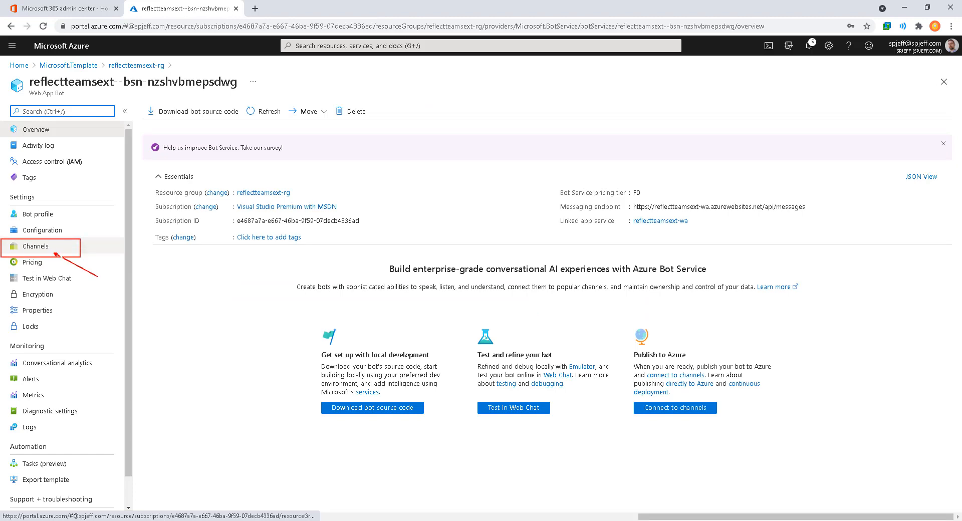
key(Escape)
click(55, 249)
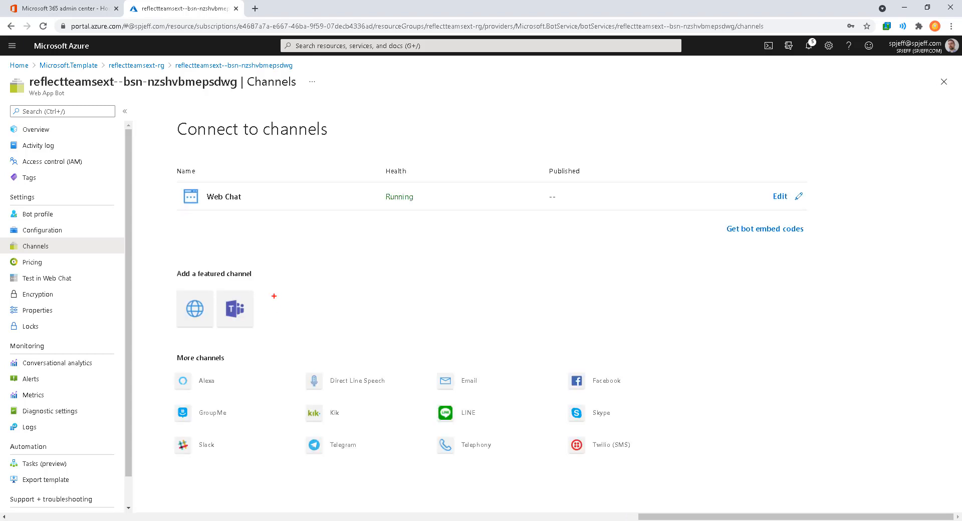
drag(274, 296, 302, 261)
drag(220, 282, 275, 343)
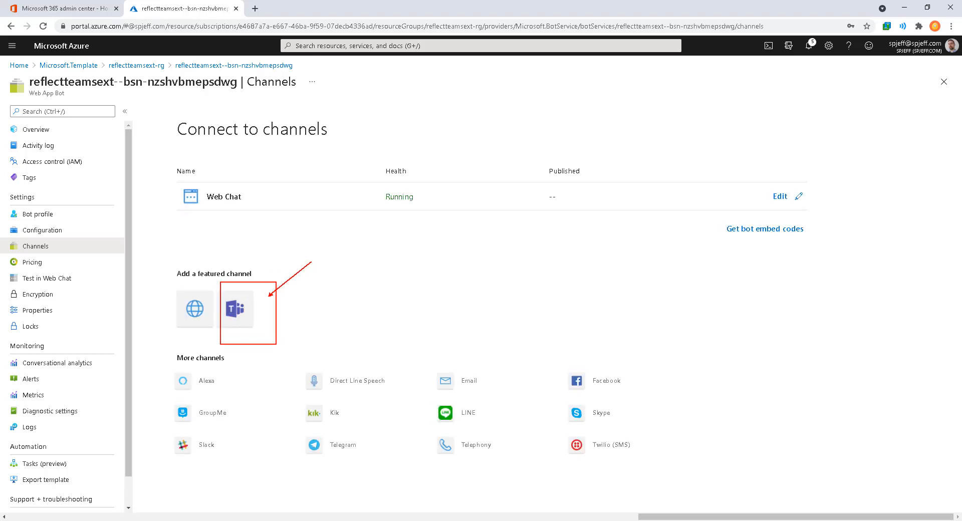
key(Escape)
click(238, 314)
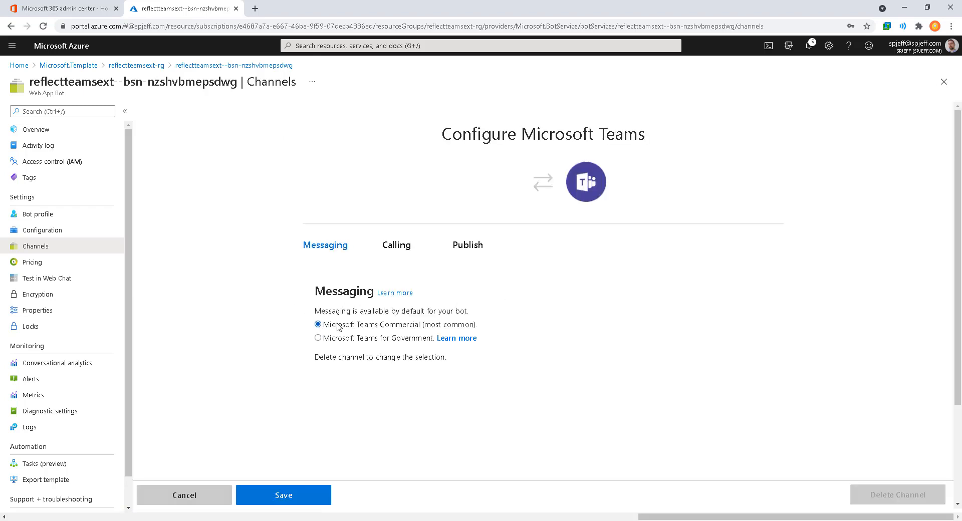
- Save the Teams channel with Microsoft Teams Commercial messaging and agree to the Terms of Service
mouse_move(321, 318)
mouse_down()
mouse_move(364, 331)
mouse_move(494, 330)
mouse_up()
drag(318, 471, 371, 439)
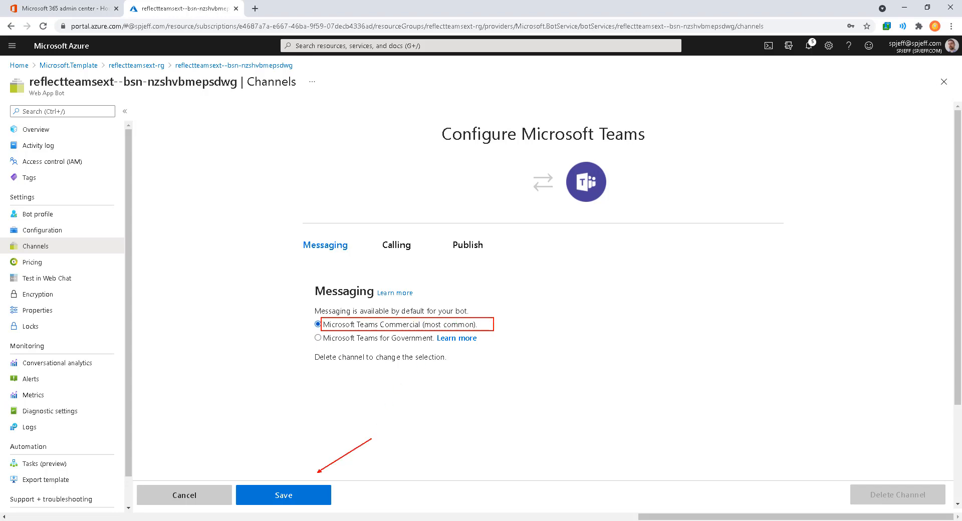
click(317, 495)
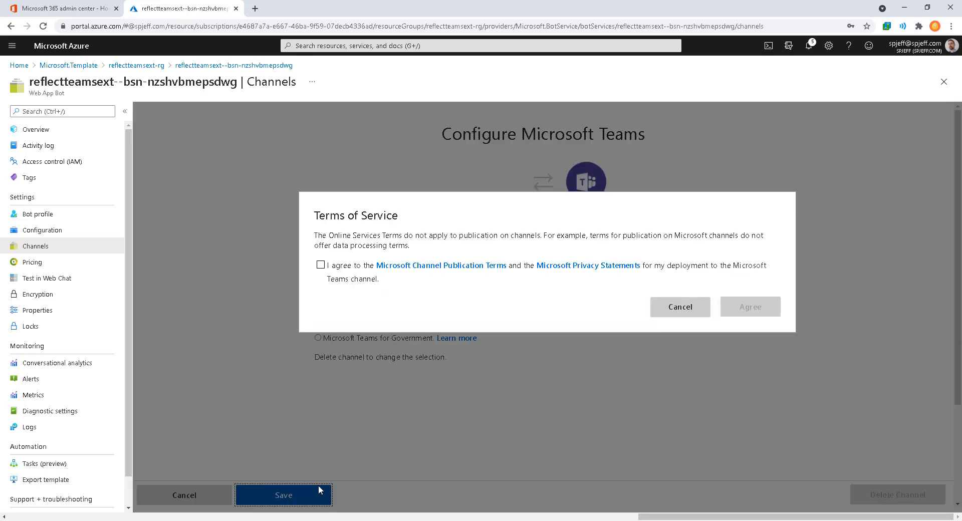
click(321, 265)
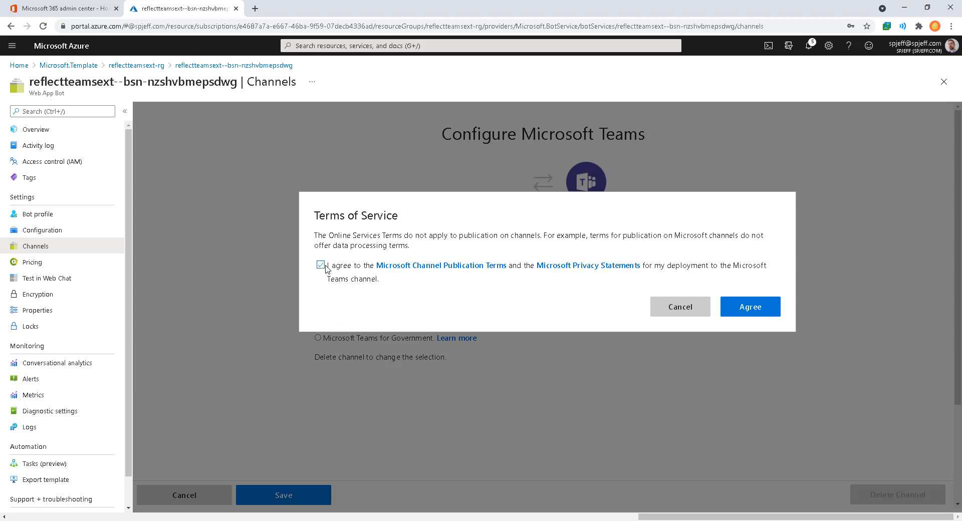
drag(457, 271, 501, 272)
drag(572, 271, 616, 271)
mouse_move(773, 324)
mouse_down()
mouse_move(789, 308)
mouse_move(766, 317)
mouse_up()
click(764, 310)
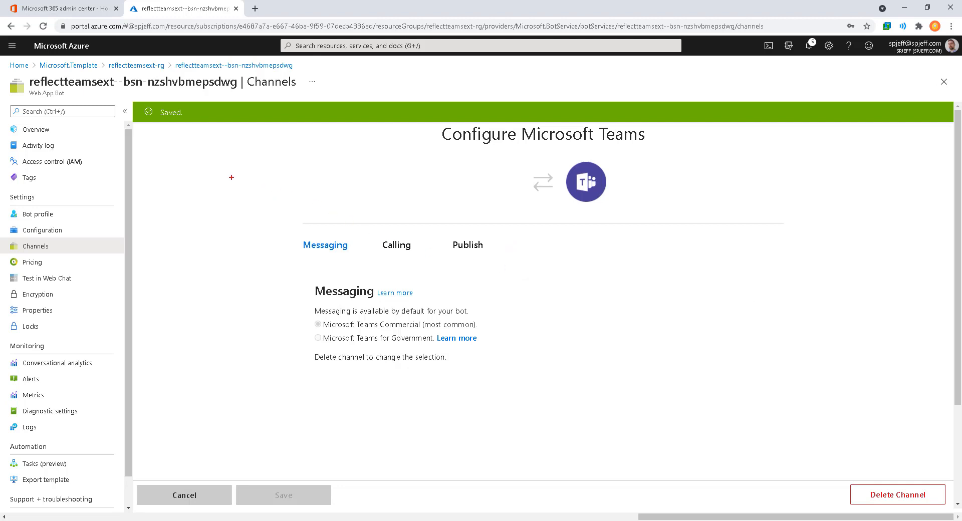
drag(180, 127, 219, 159)
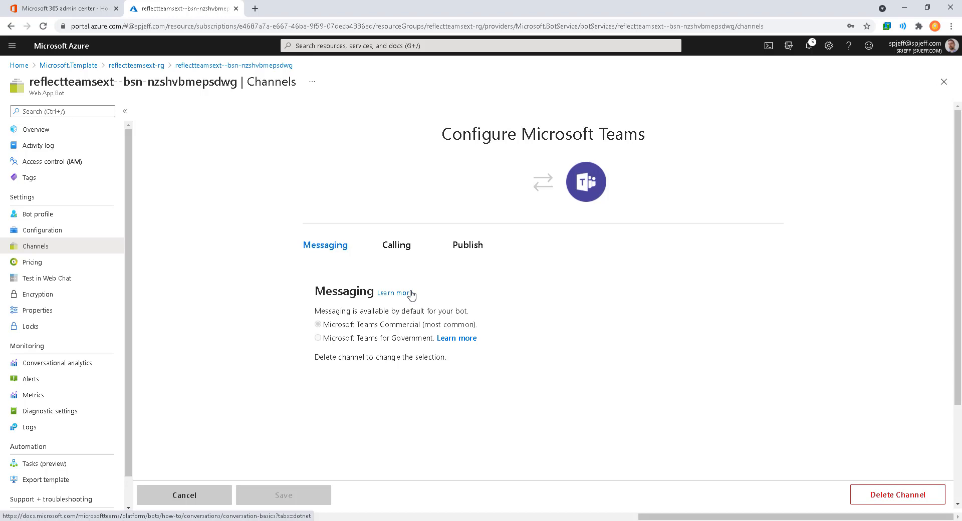
- Switch to Visual Studio Code, close ReflectARMTemplate.json and open manifest.json from the Manifest folder
key(alt+Tab)
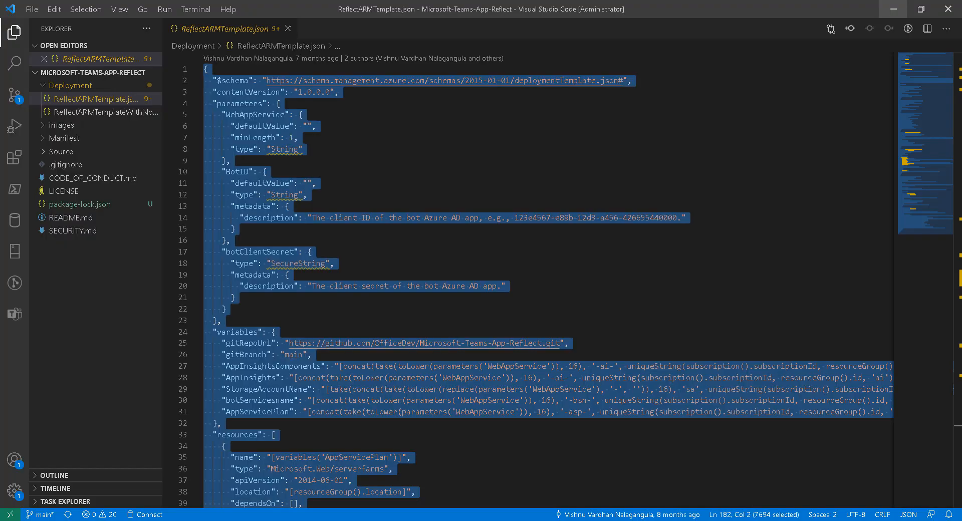
click(366, 159)
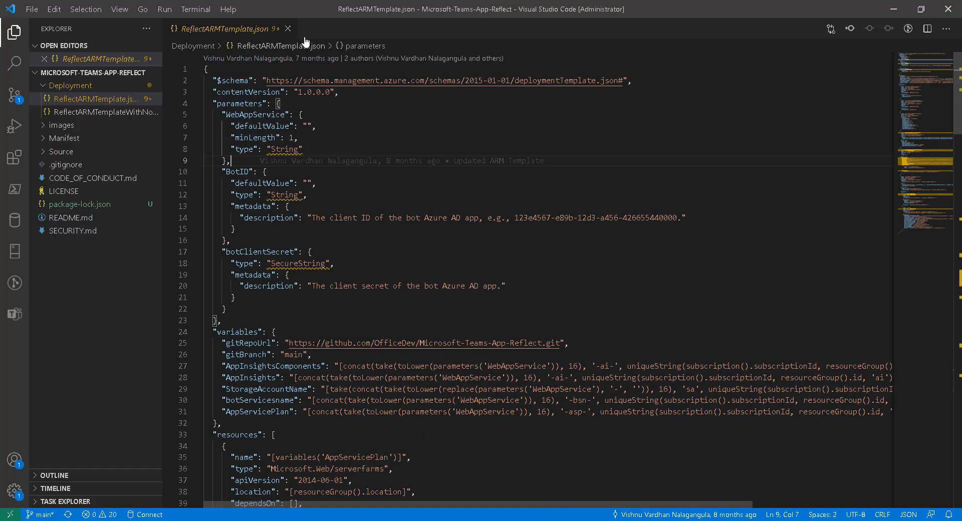
click(289, 30)
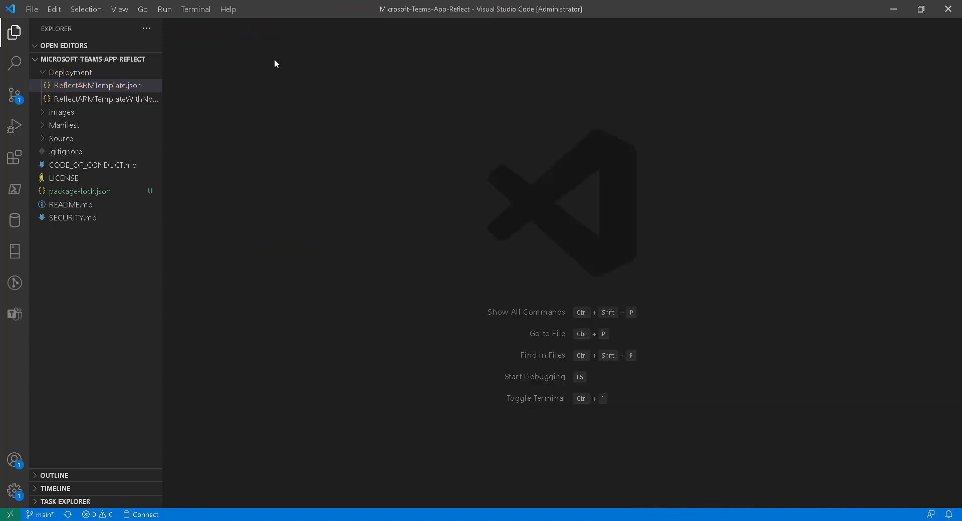
click(46, 73)
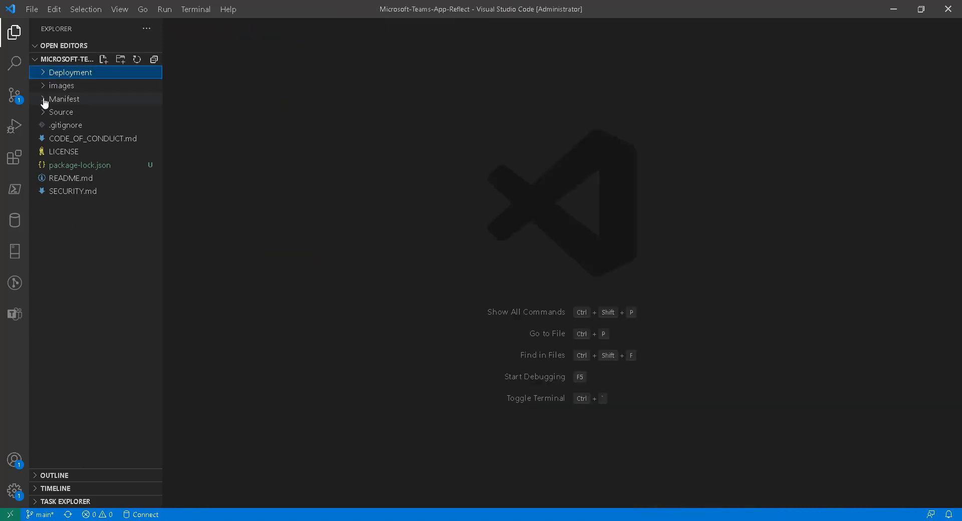
click(48, 99)
click(82, 127)
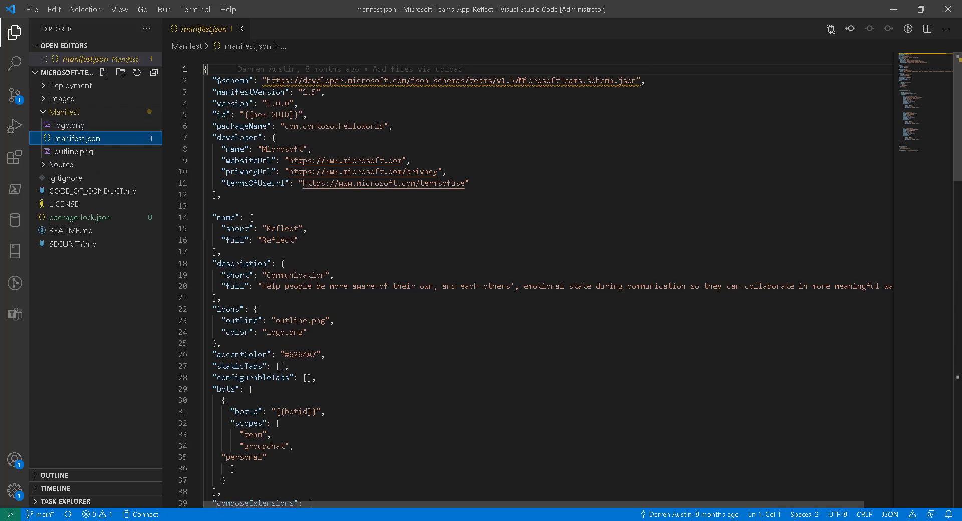
click(380, 114)
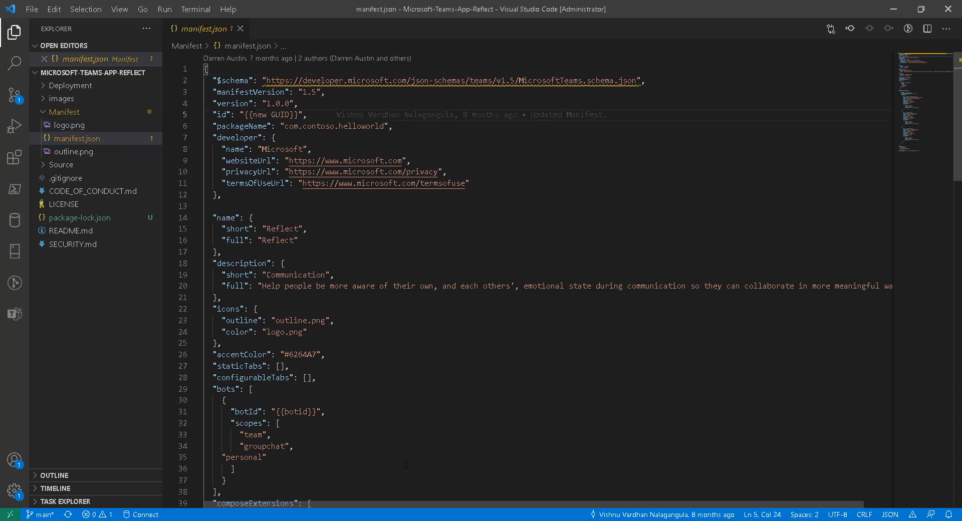
- Copy the application (client) ID from the second line of the Notepad++ note and return to Visual Studio Code
mouse_move(233, 520)
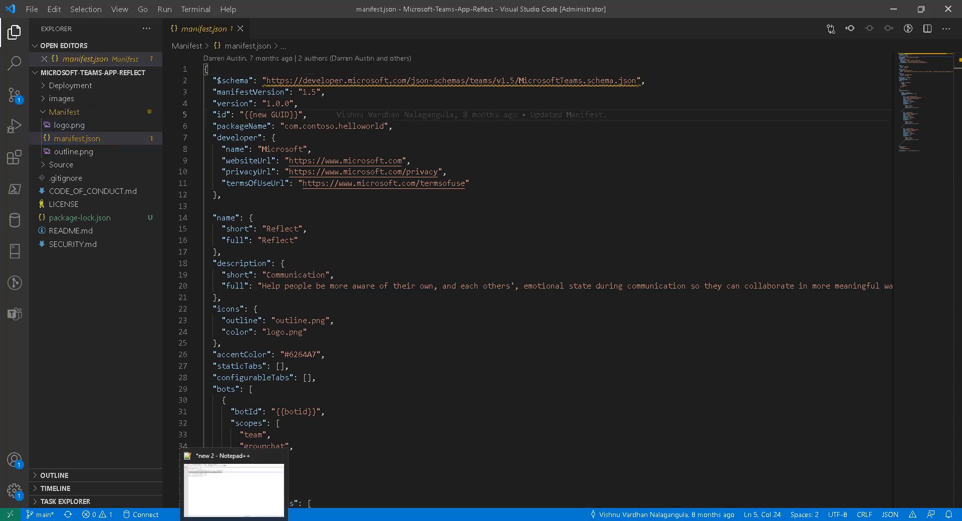
click(233, 490)
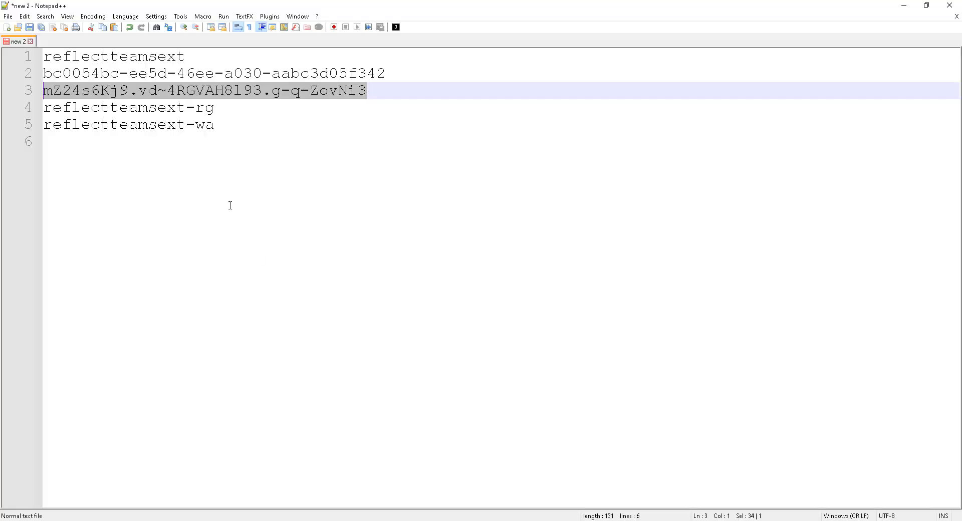
click(269, 142)
click(741, 79)
key(shift+Home)
key(ctrl+c)
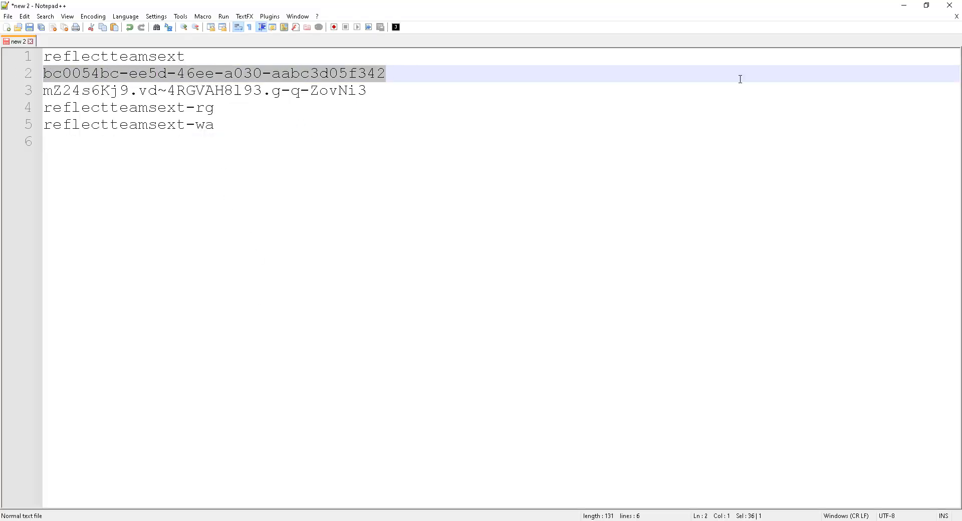
click(904, 6)
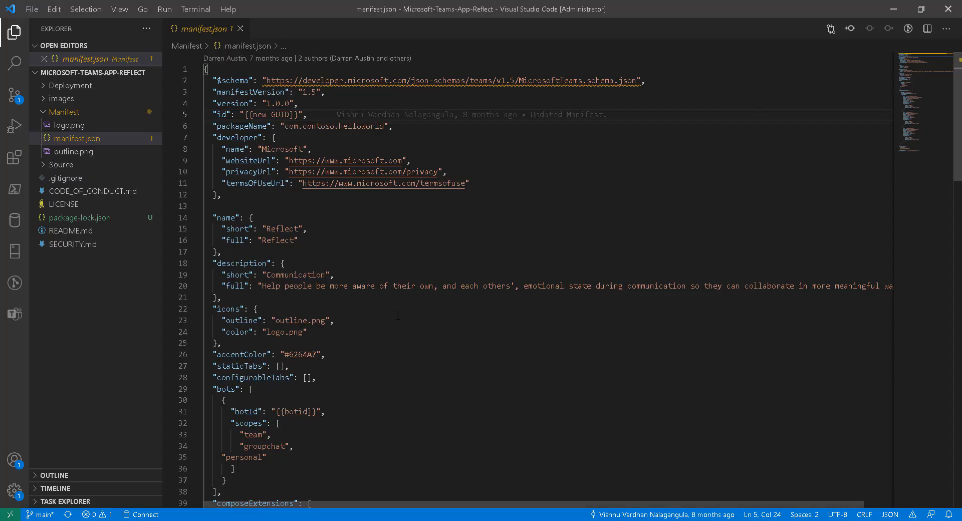
- Replace both {{botid}} placeholders, under bots and composeExtensions, with the copied application ID and save manifest.json
double_click(296, 412)
scroll(409, 307, down, 6)
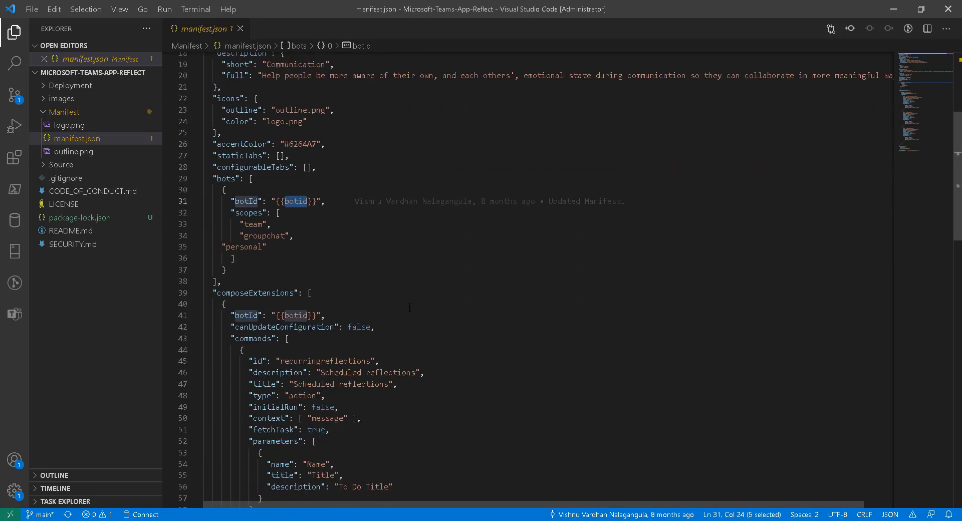
drag(276, 201, 317, 201)
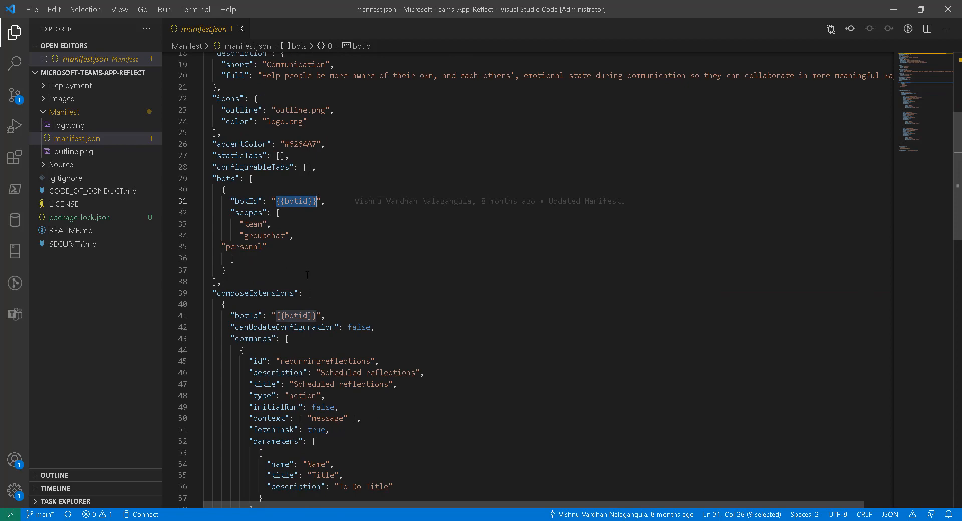
key(ctrl+v)
drag(277, 315, 316, 315)
key(ctrl+v)
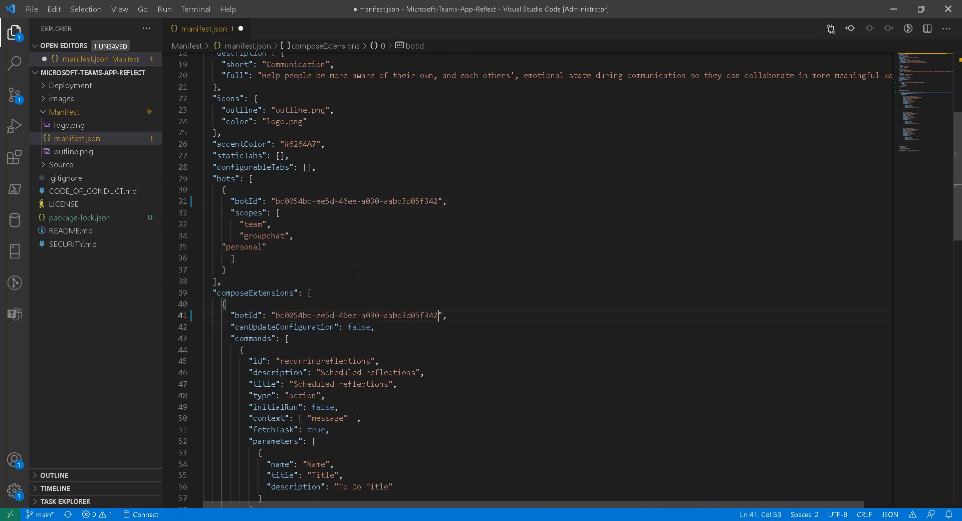
key(ctrl+s)
- Select the {{new GUID}} placeholder in the manifest's id and open guidgenerator.com in a new Chrome tab
scroll(347, 276, up, 5)
drag(244, 115, 299, 114)
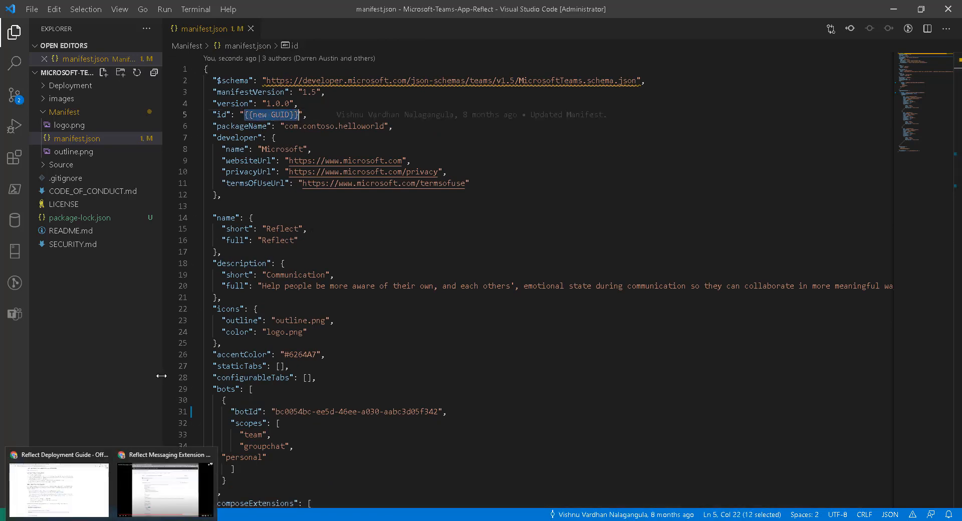
click(159, 487)
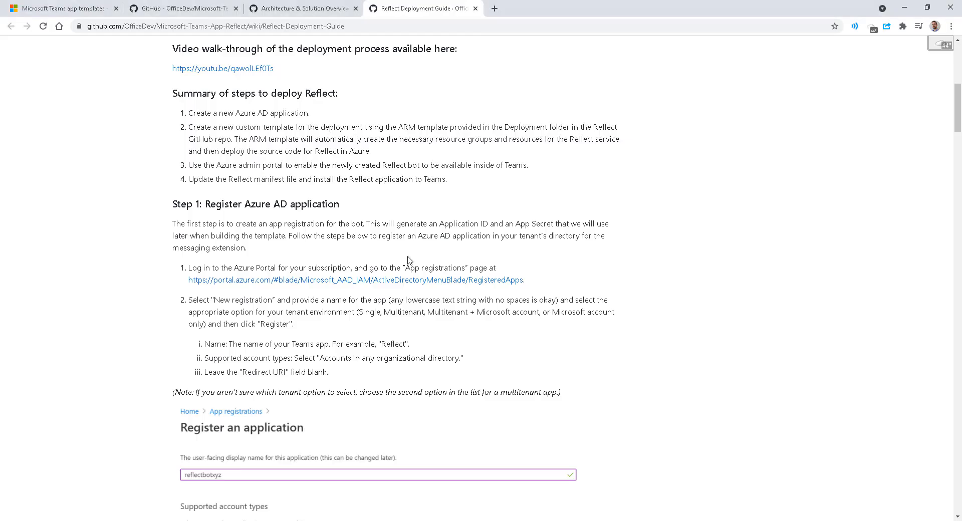
key(ctrl+t)
key(alt+Tab)
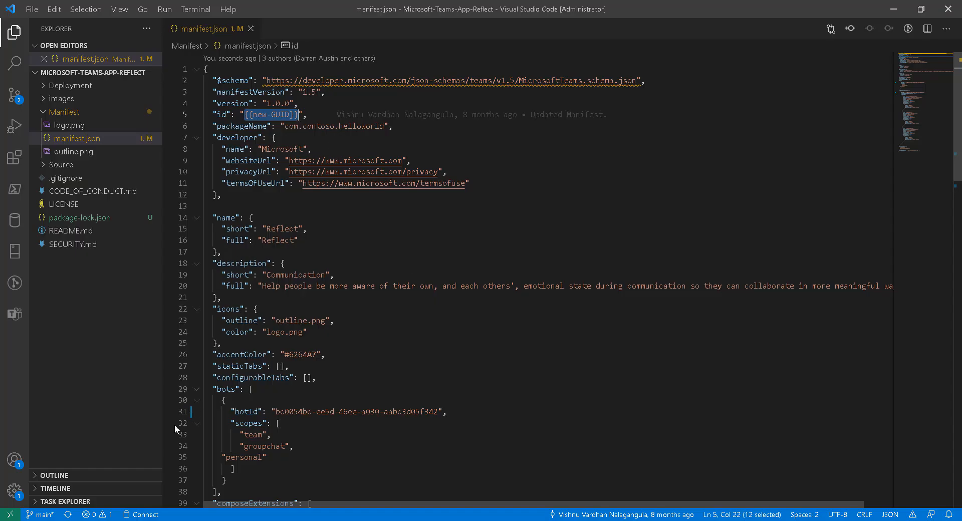
key(alt+Tab)
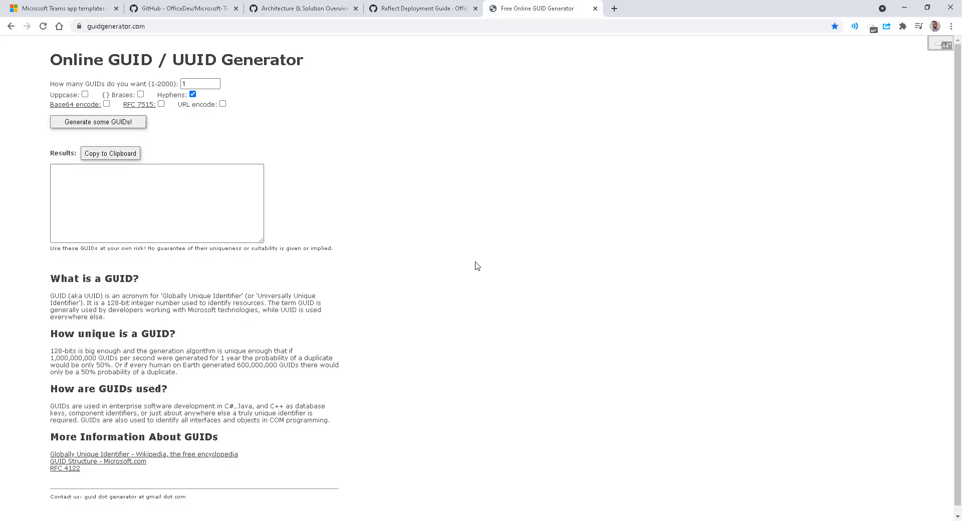
- Generate a single hyphenated GUID and copy it
click(123, 124)
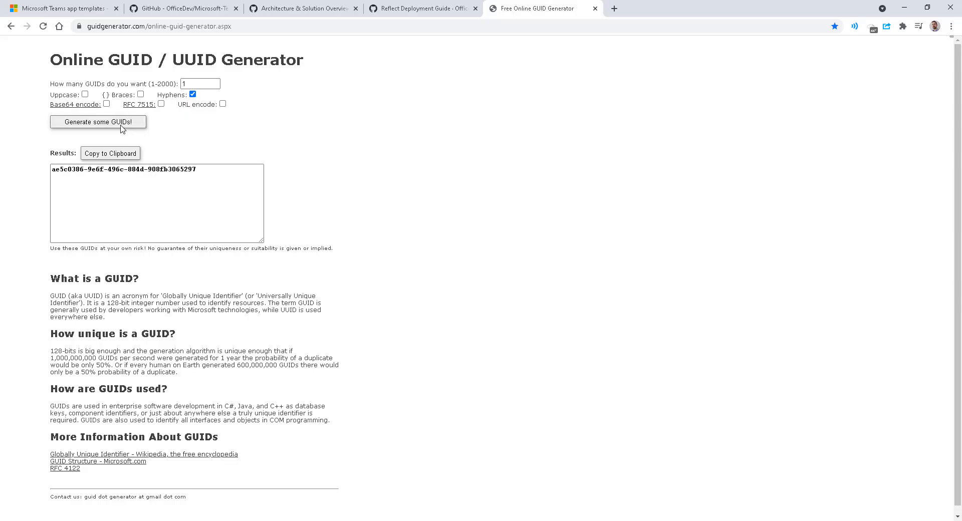
drag(203, 172, 28, 177)
key(ctrl+c)
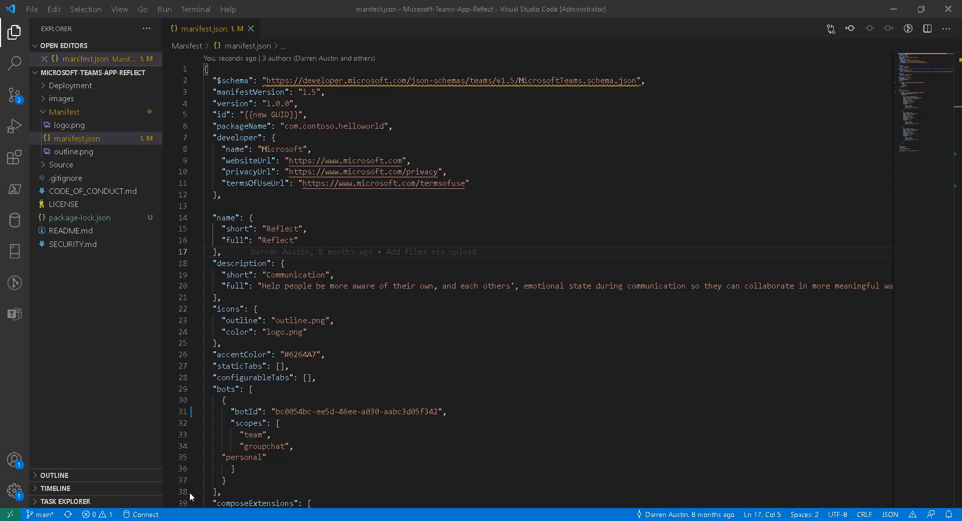
- Return to Visual Studio Code, replace the {{new GUID}} placeholder in the manifest's id with the copied GUID and save manifest.json
click(189, 498)
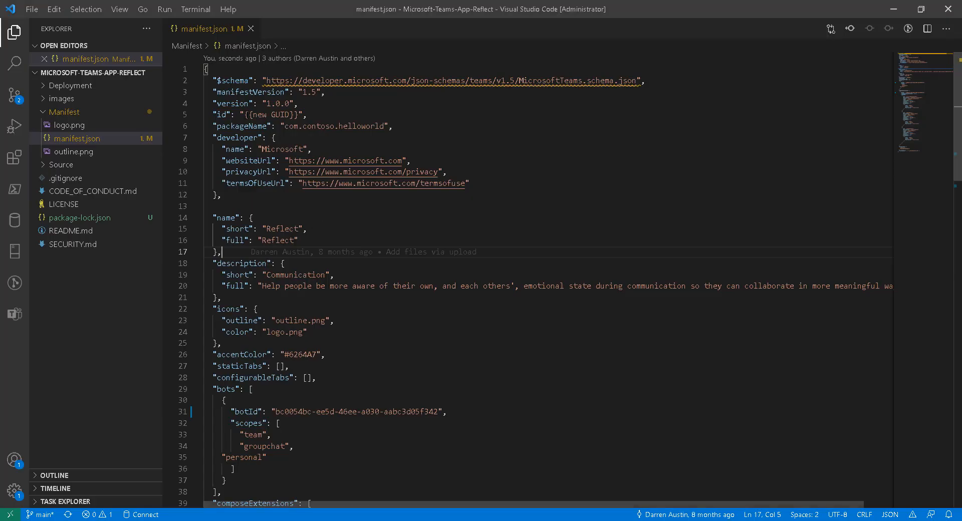
drag(244, 114, 299, 114)
key(ctrl+v)
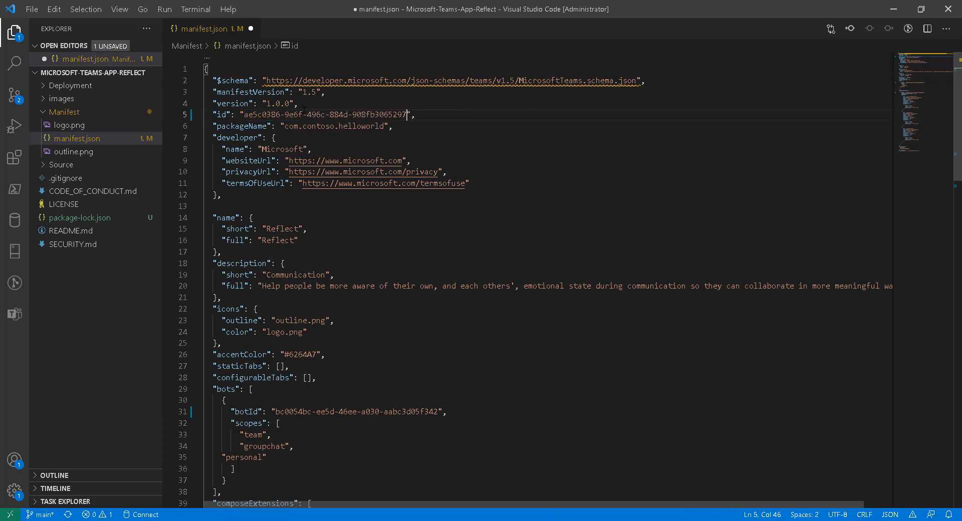
key(ctrl+s)
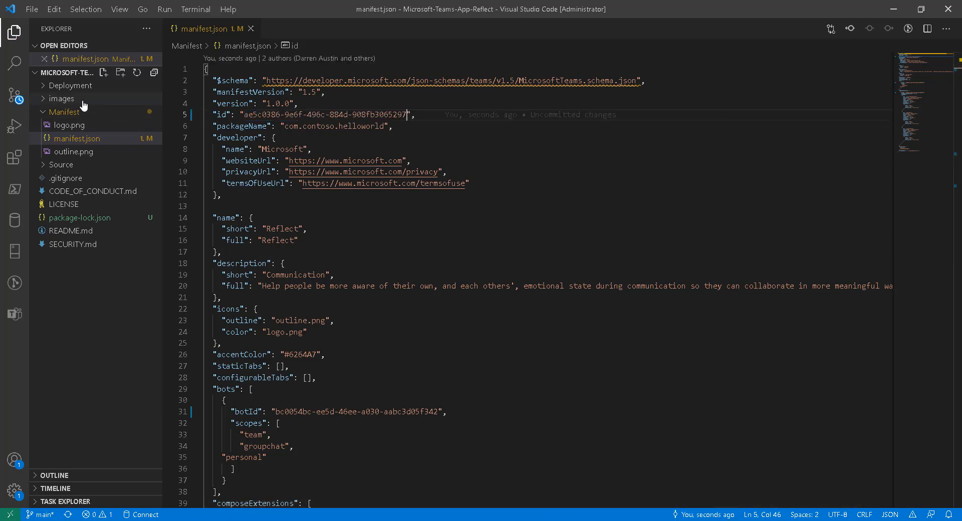
- Reveal the Manifest folder in File Explorer and open it
right_click(85, 114)
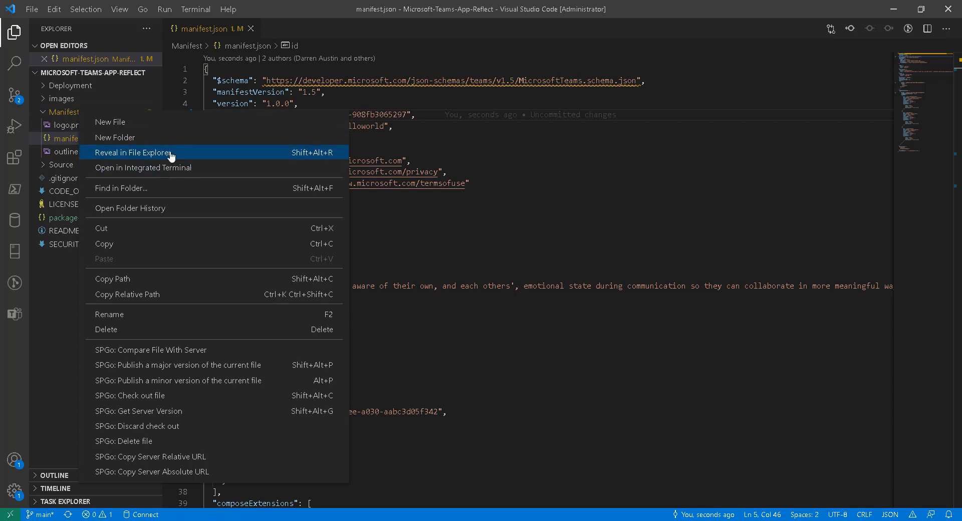
click(117, 151)
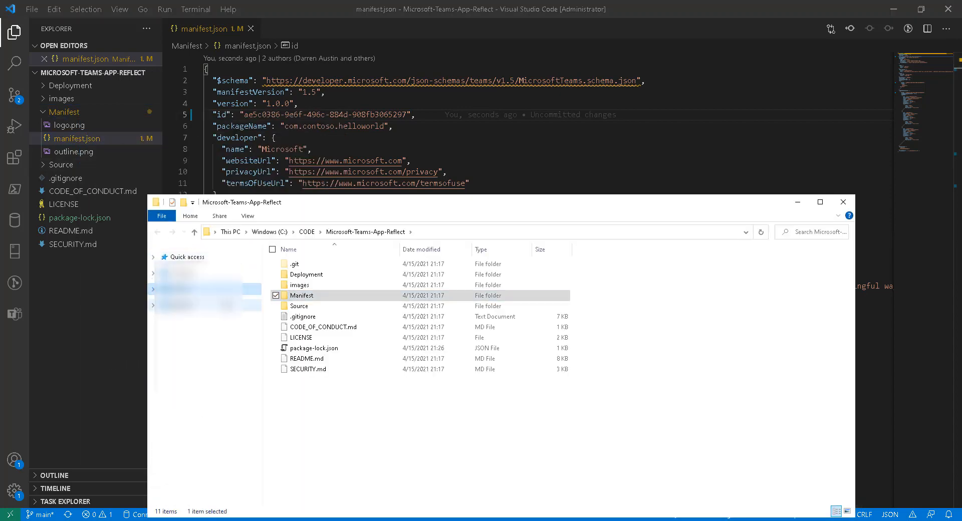
double_click(306, 296)
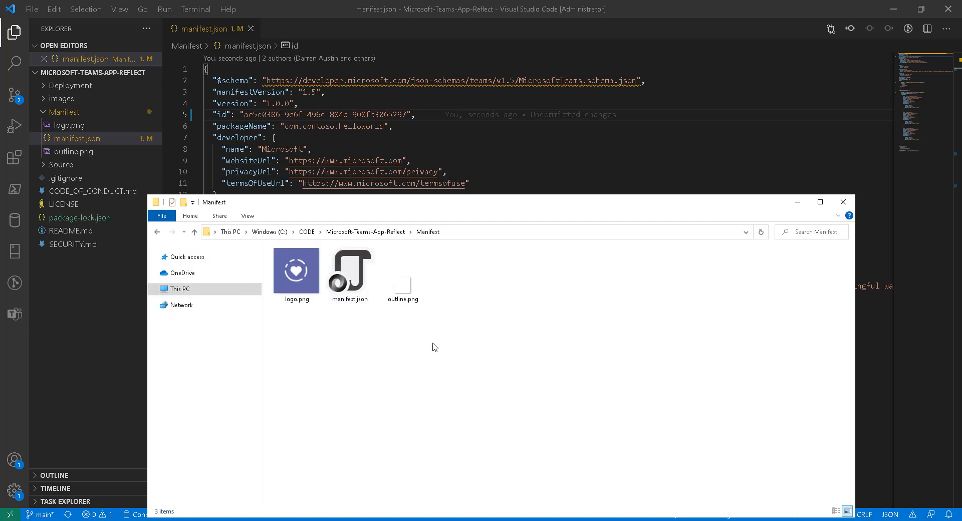
- Compress logo.png, manifest.json and outline.png into a zip file named manifest.zip in the same folder
key(ctrl+a)
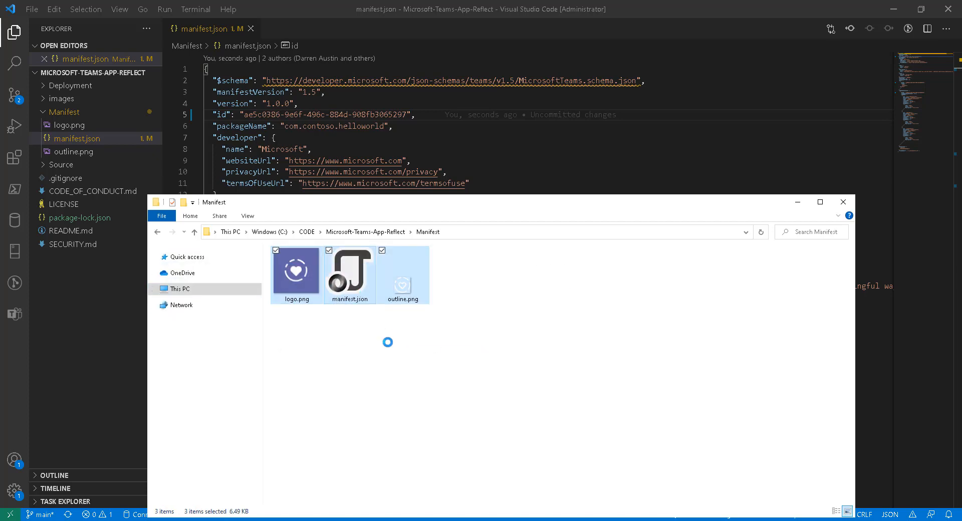
key(shift+F10)
mouse_move(339, 407)
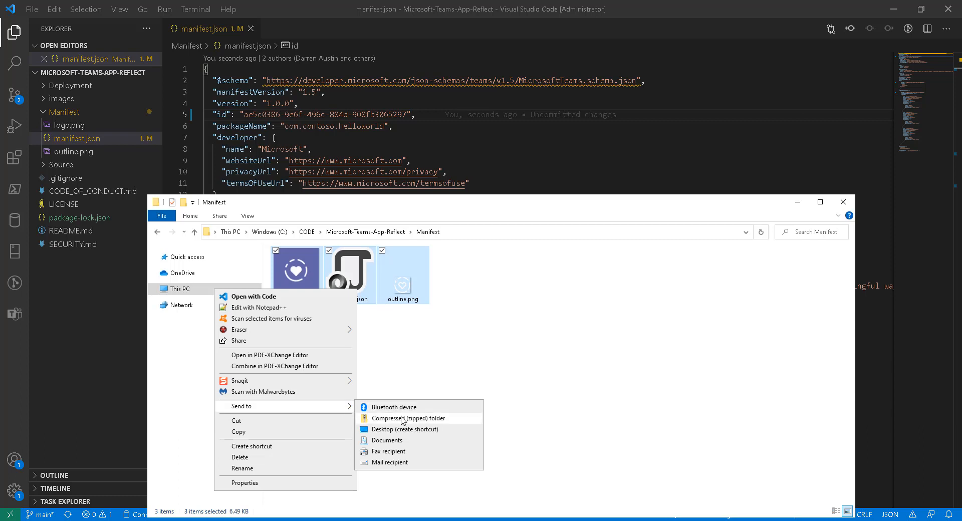
click(381, 420)
key(Return)
- Rename manifest.zip to Microsoft-Teams-App-Reflect.zip, using the project folder name copied from the folder path
click(321, 231)
key(End)
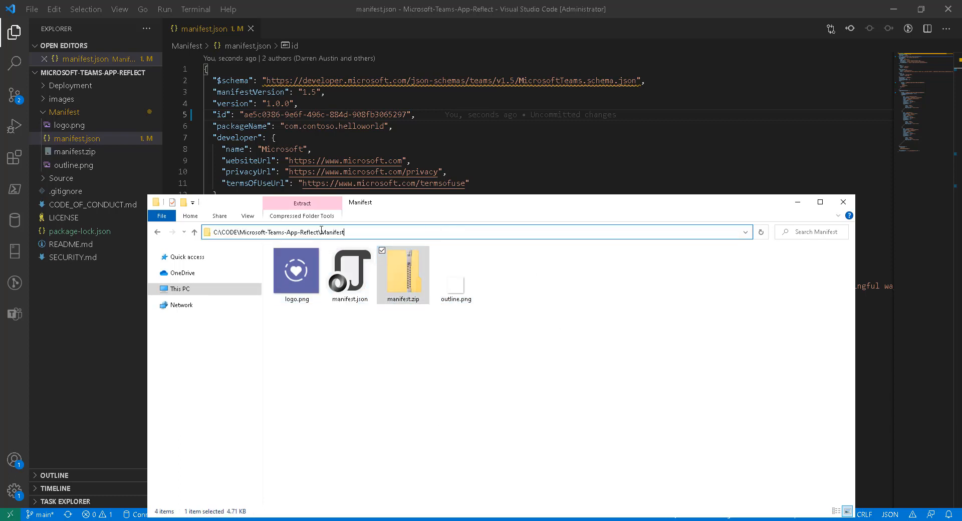
drag(318, 232, 241, 232)
key(ctrl+c)
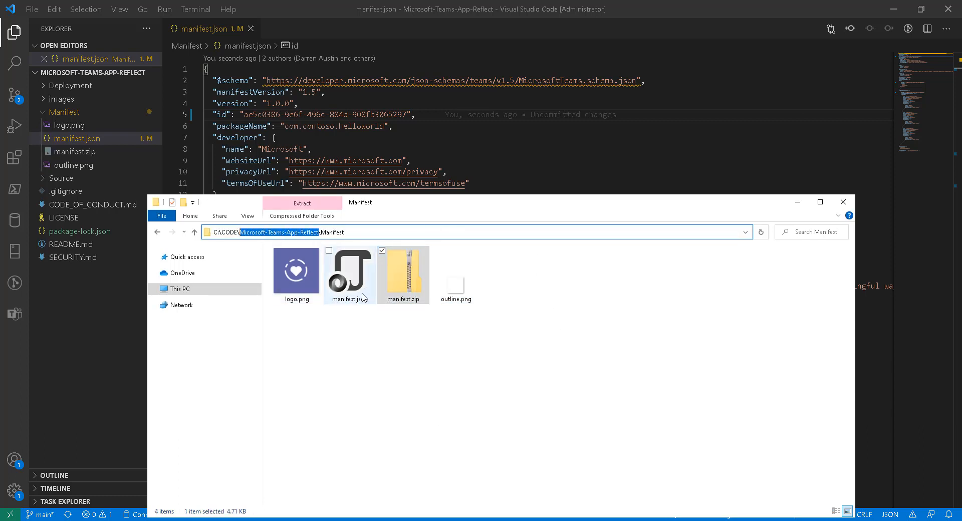
click(402, 282)
click(402, 282)
key(ctrl+v)
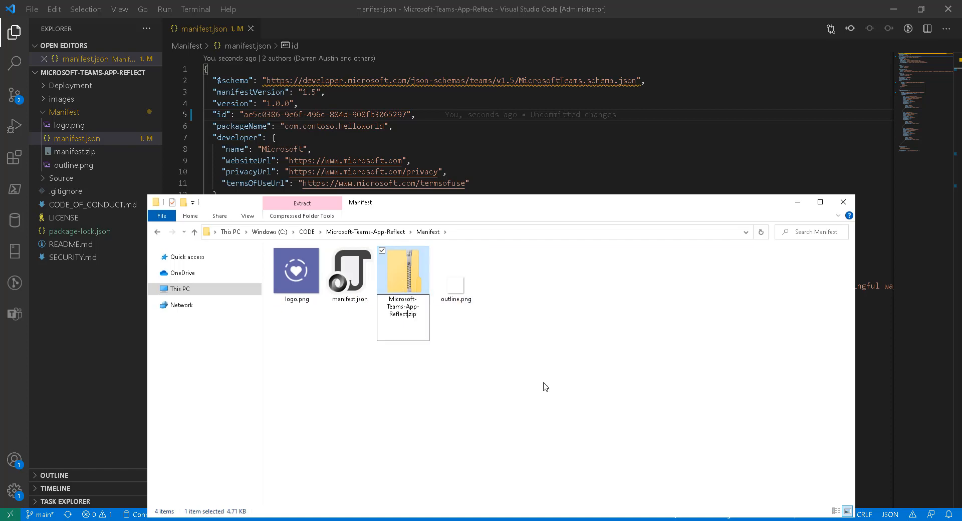
- Copy the app name from the first line of the Notepad++ note and rename the zip file to reflectteamsext.zip
key(alt+Tab)
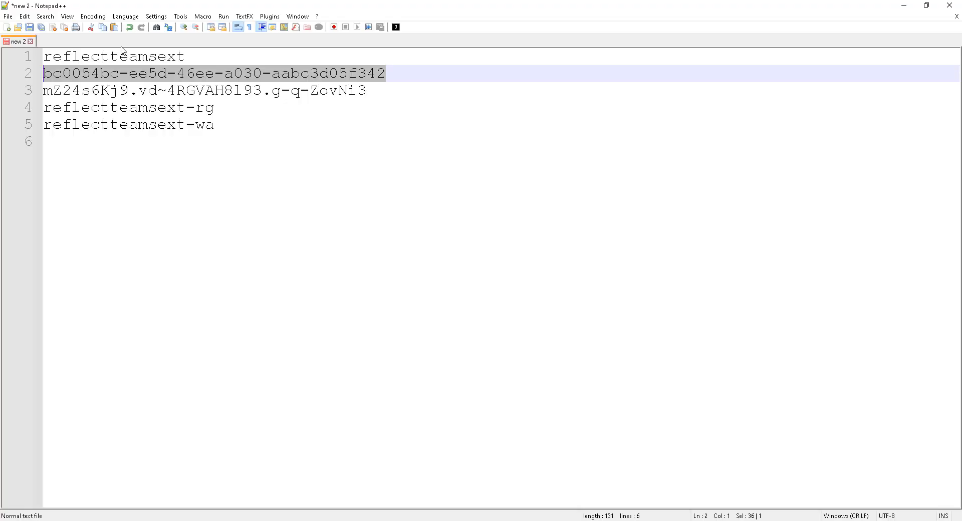
double_click(136, 59)
key(ctrl+c)
click(900, 14)
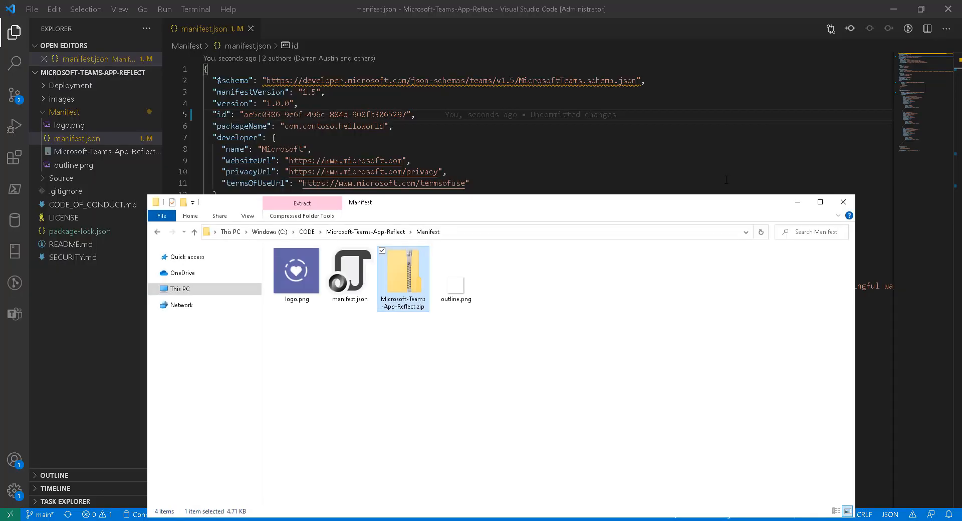
key(ctrl+v)
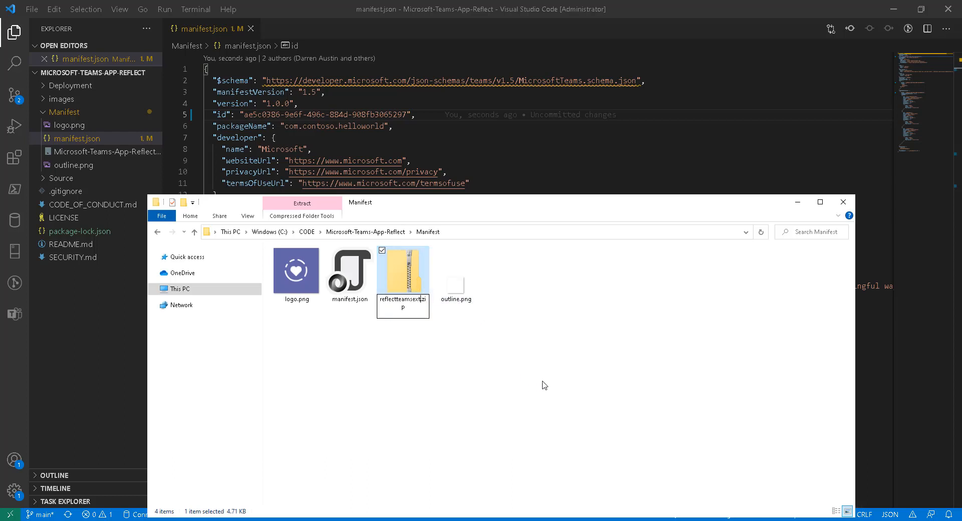
key(Return)
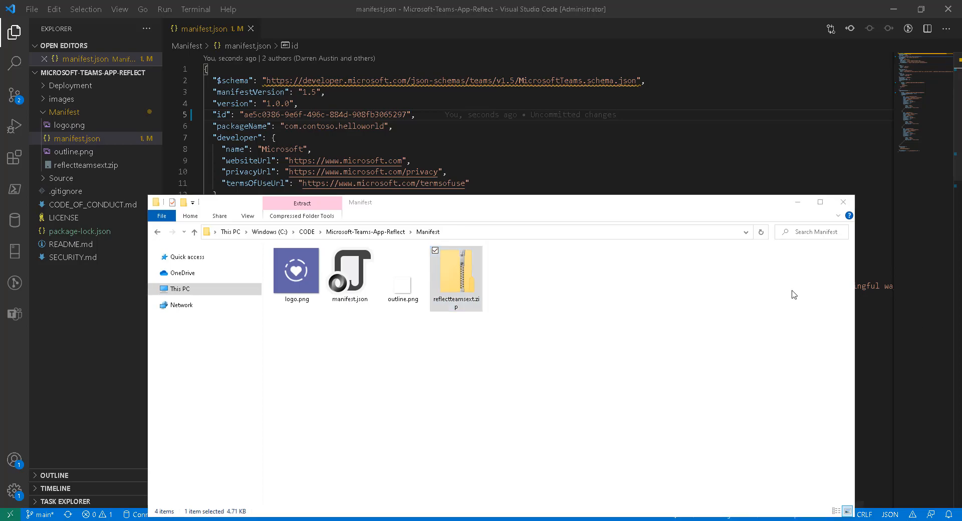
- Switch to the Microsoft Teams admin center in Chrome and open the Manage apps page under Teams apps
click(765, 338)
key(alt+Tab)
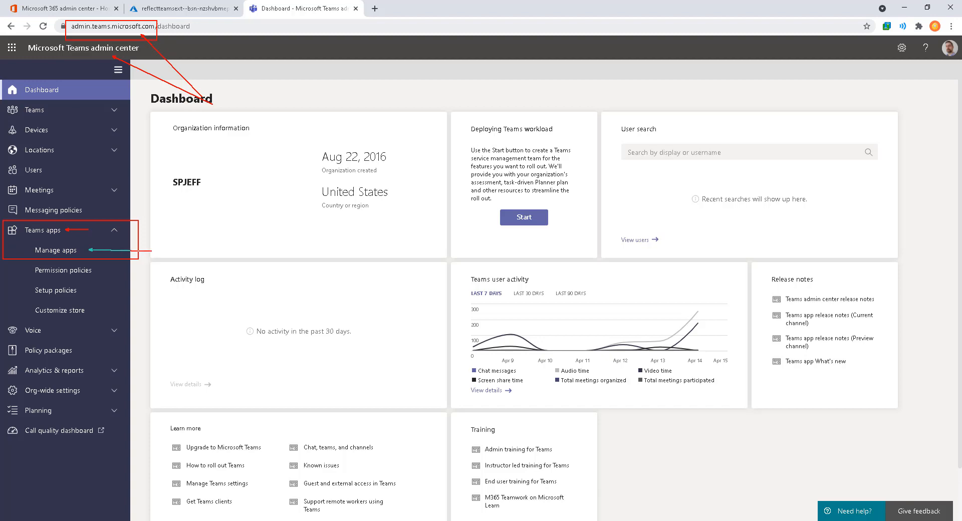
click(72, 253)
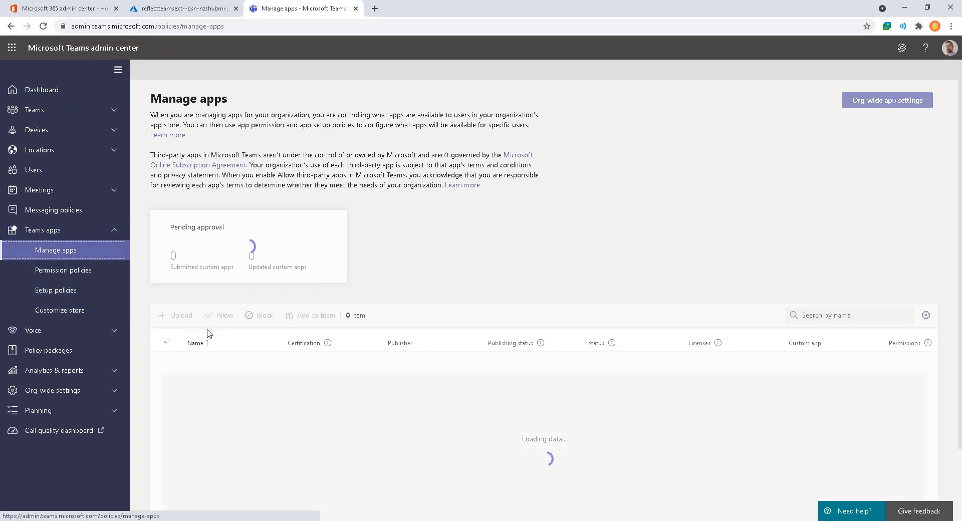
mouse_move(170, 340)
mouse_down()
mouse_move(189, 297)
mouse_move(148, 342)
mouse_up()
key(Escape)
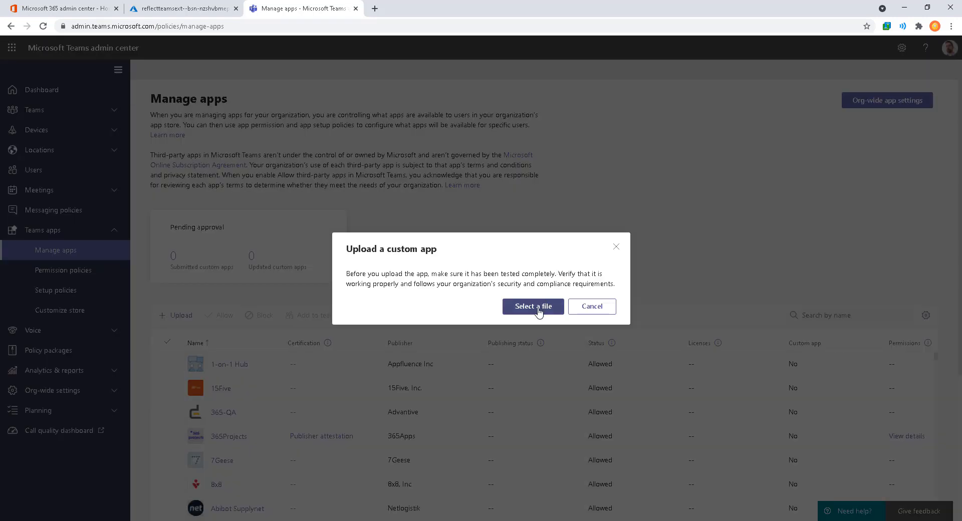
- Upload reflectteamsext.zip from the Microsoft-Teams-App-Reflect Manifest folder as a custom app
click(535, 306)
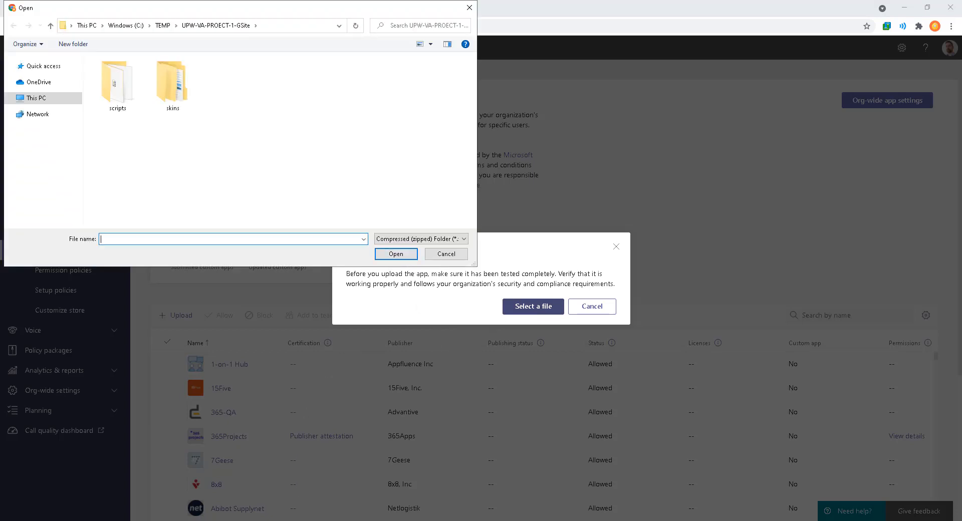
mouse_move(308, 520)
click(312, 494)
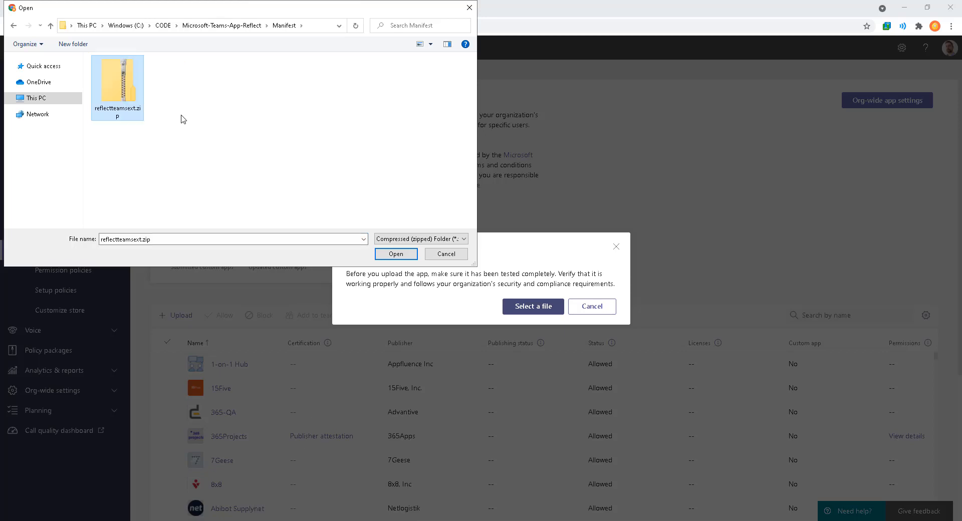
click(409, 254)
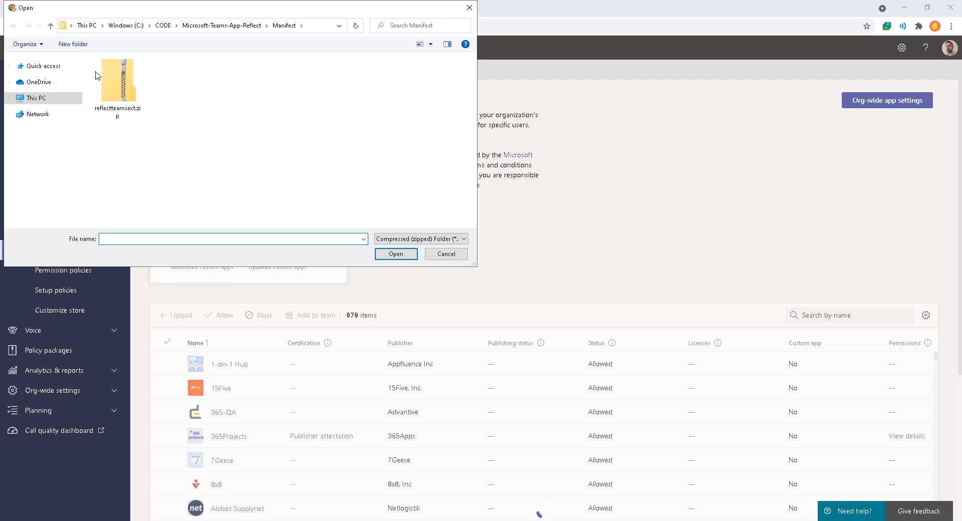
double_click(114, 83)
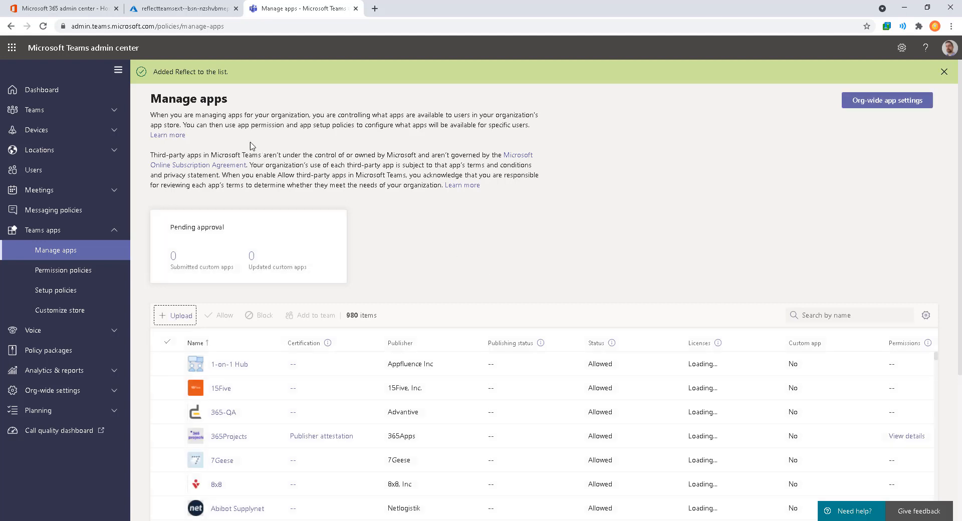
- Open the details of the uploaded Reflect app and examine its publishing status, status and scope
drag(134, 62, 243, 85)
drag(227, 80, 260, 112)
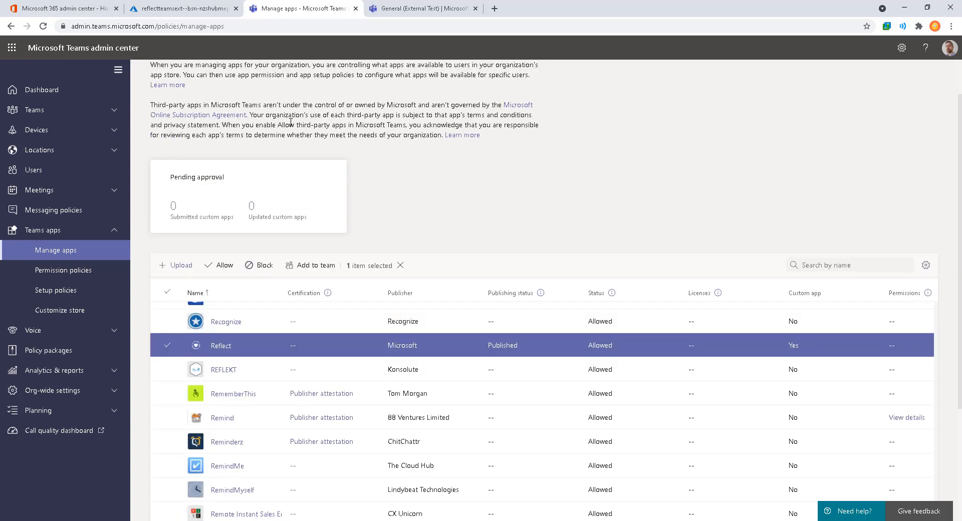
click(221, 345)
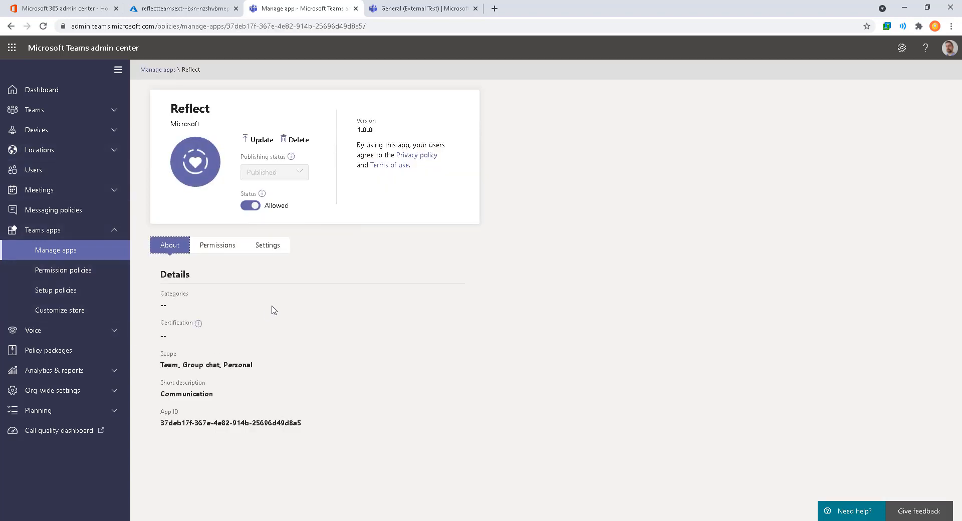
key(ctrl+2)
drag(232, 152, 334, 211)
drag(296, 172, 332, 197)
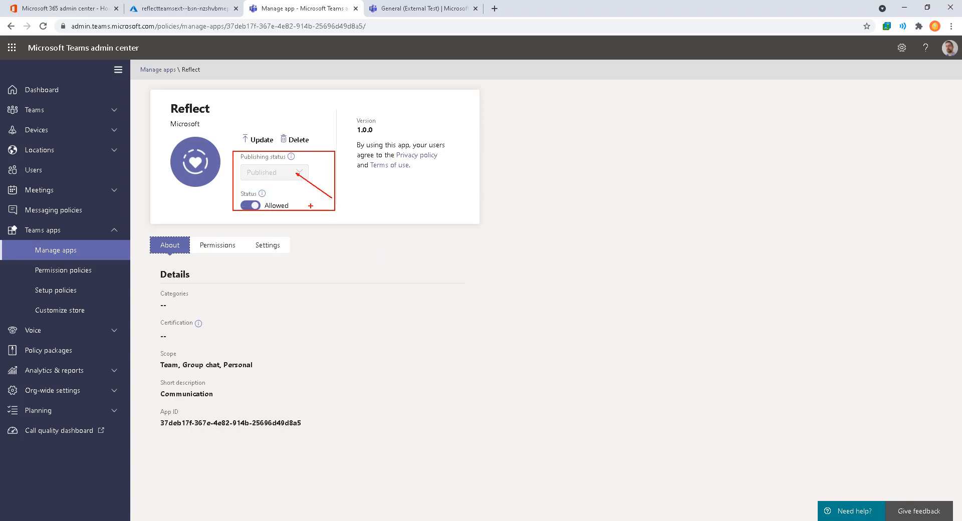
drag(276, 207, 317, 249)
drag(271, 379, 151, 341)
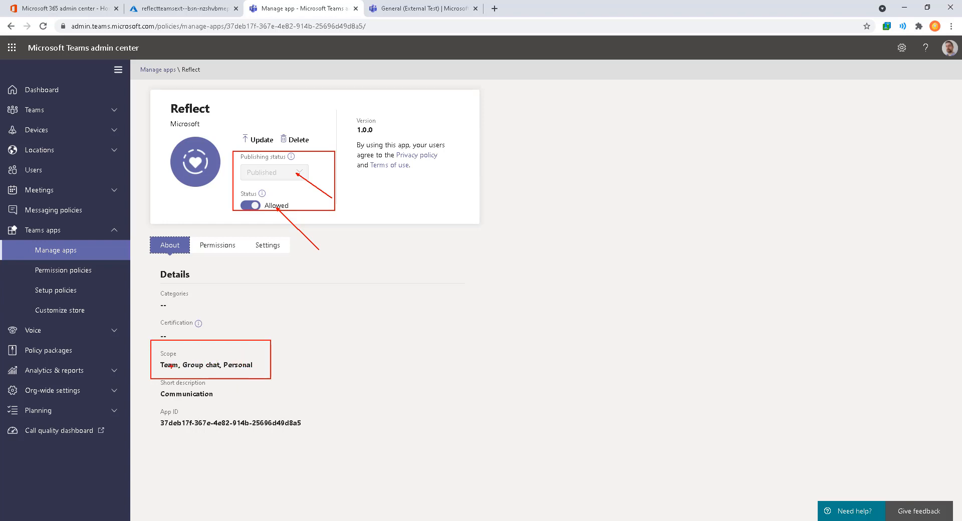
key(Escape)
- Review the Reflect app's permissions and settings, and return to its About details
click(215, 245)
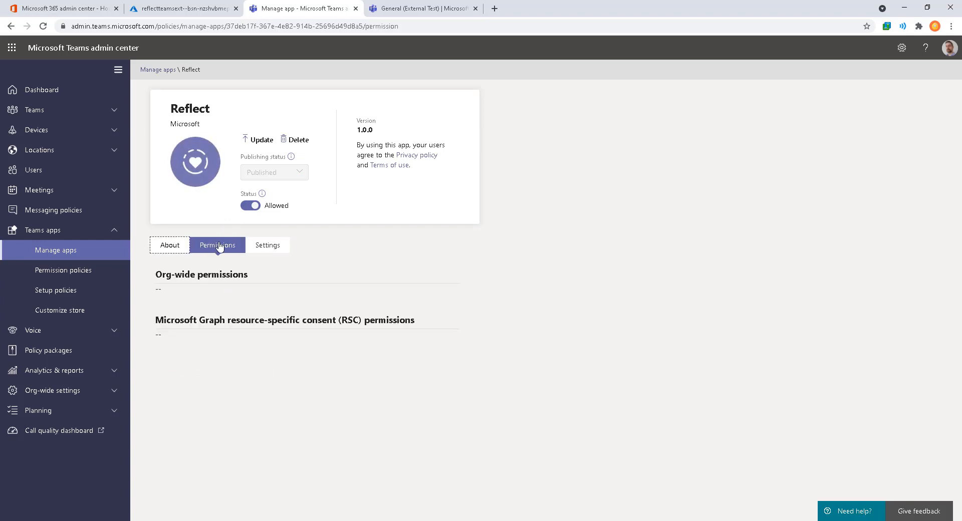
click(259, 246)
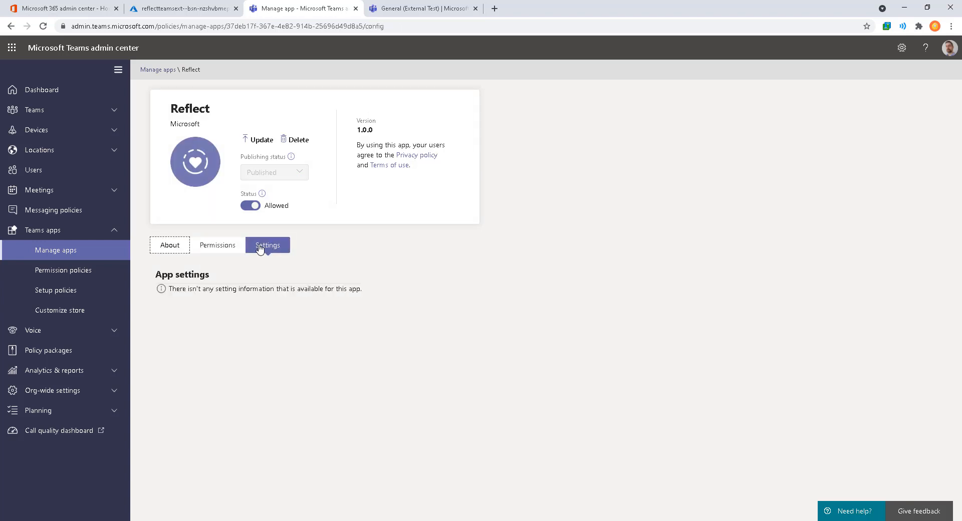
click(228, 247)
click(170, 246)
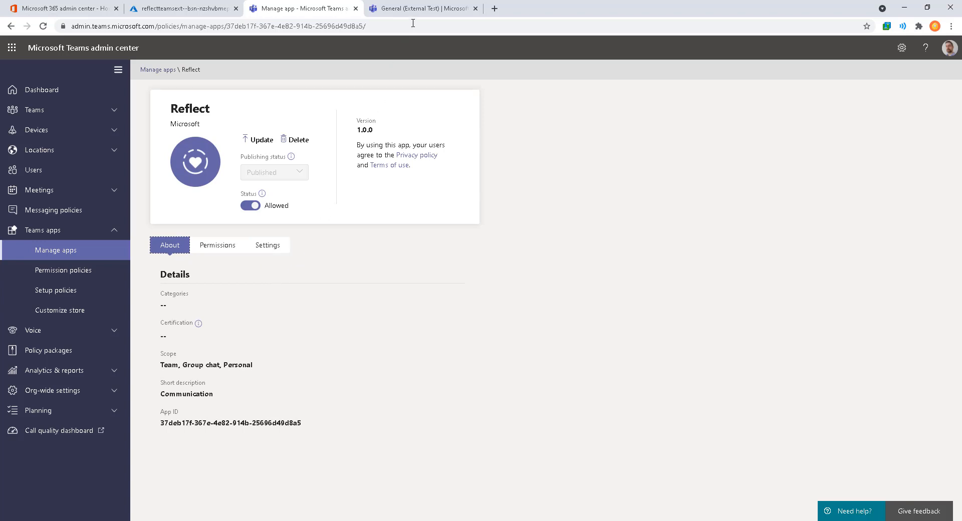
- Switch to the Microsoft Teams web app, open its app catalog and locate Reflect among the apps built for the organization
click(419, 9)
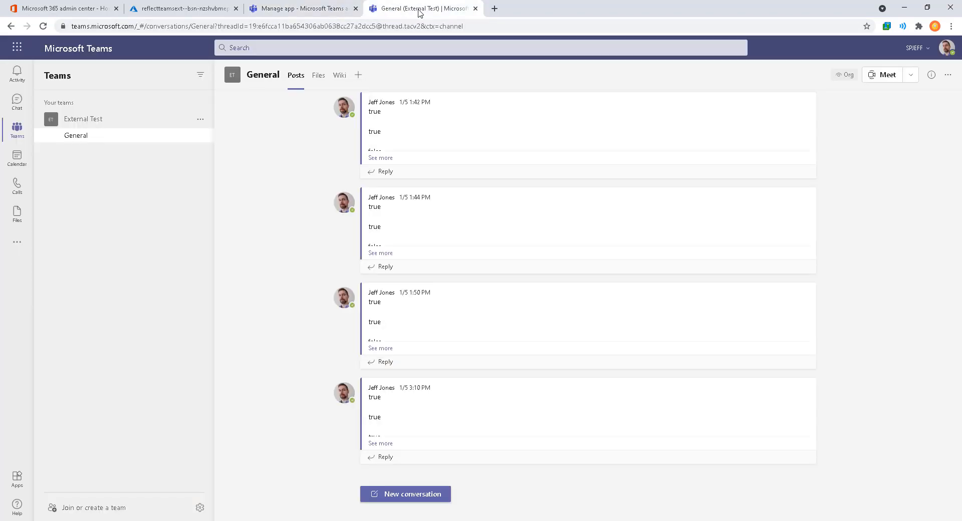
click(17, 477)
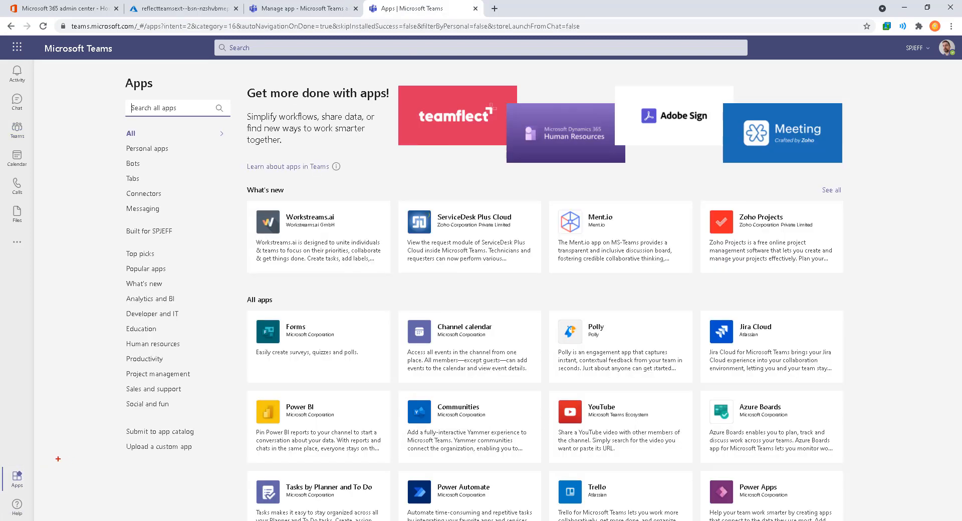
drag(5, 460, 59, 498)
key(Escape)
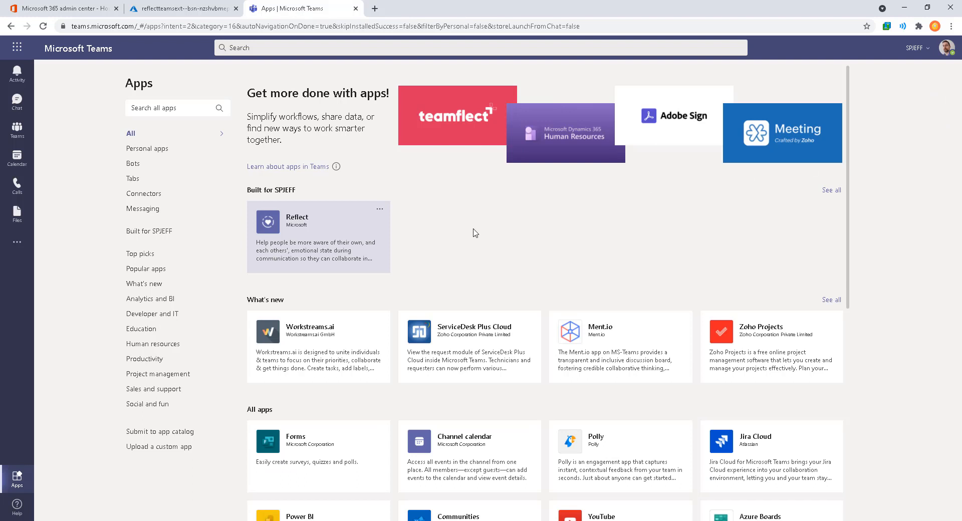
drag(437, 282, 223, 198)
drag(310, 188, 497, 188)
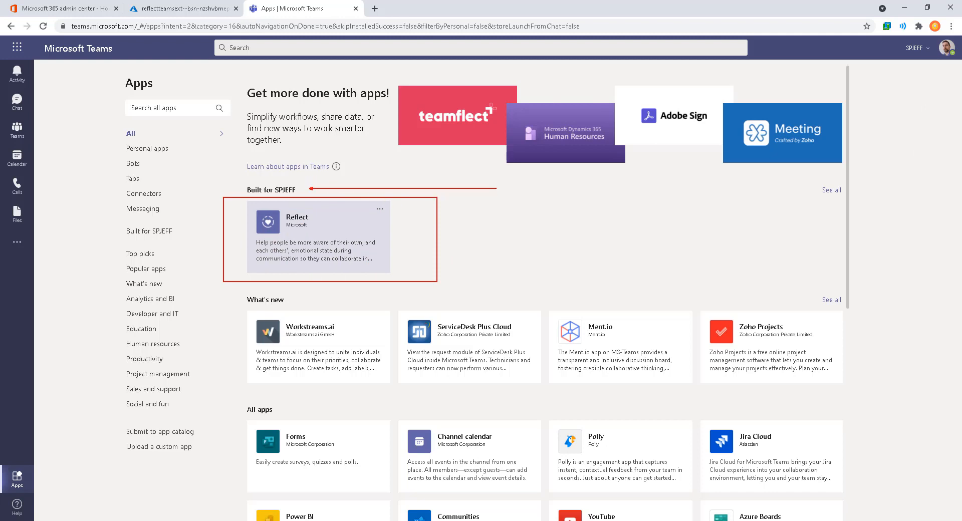
- Open the Reflect app's details and review the options for adding it to a team, a chat or a meeting
click(380, 209)
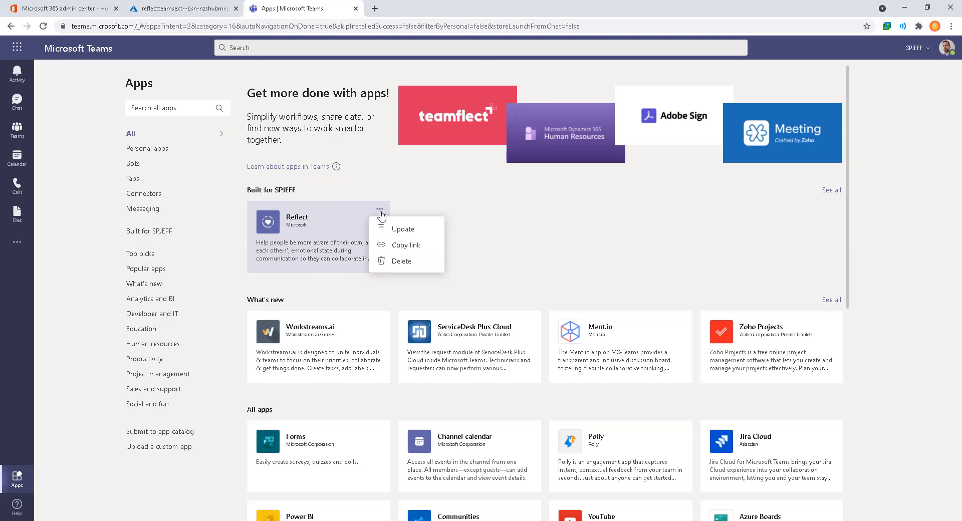
click(334, 246)
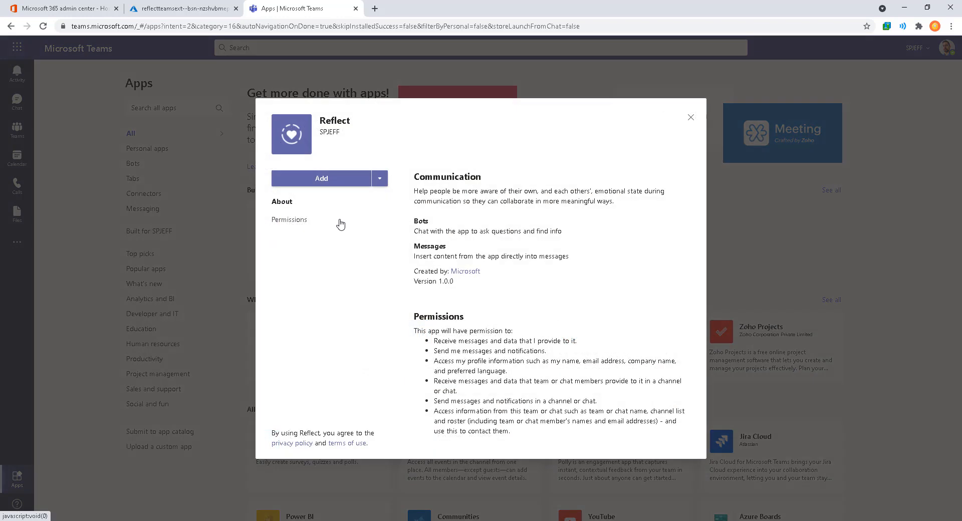
click(381, 180)
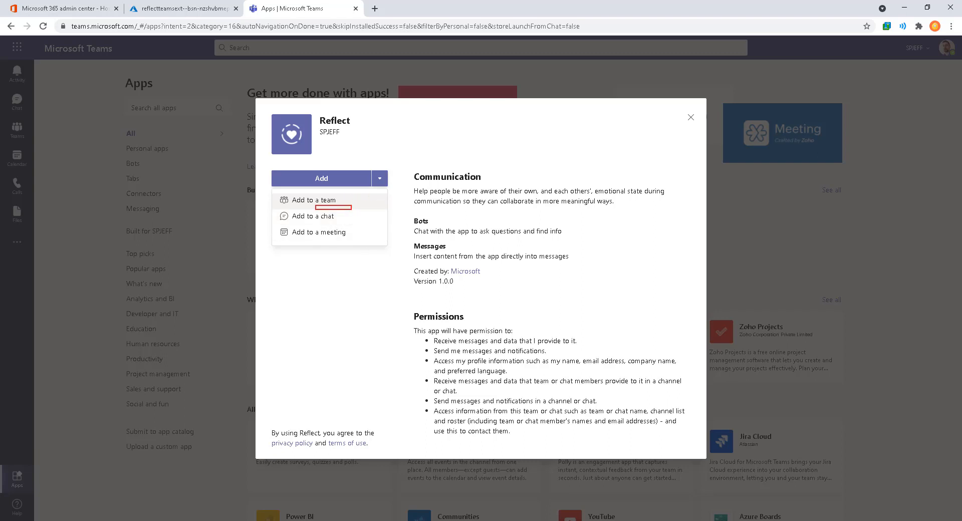
drag(376, 225, 268, 209)
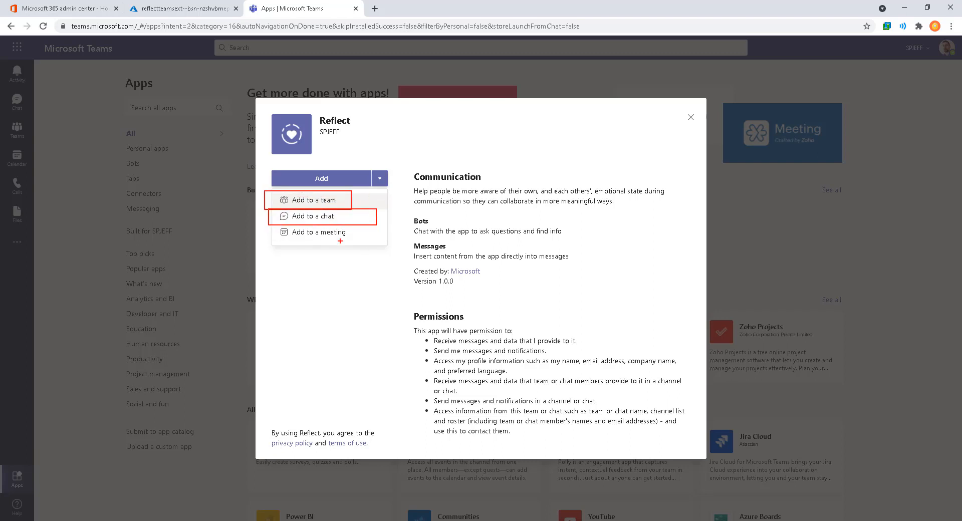
drag(403, 250, 271, 228)
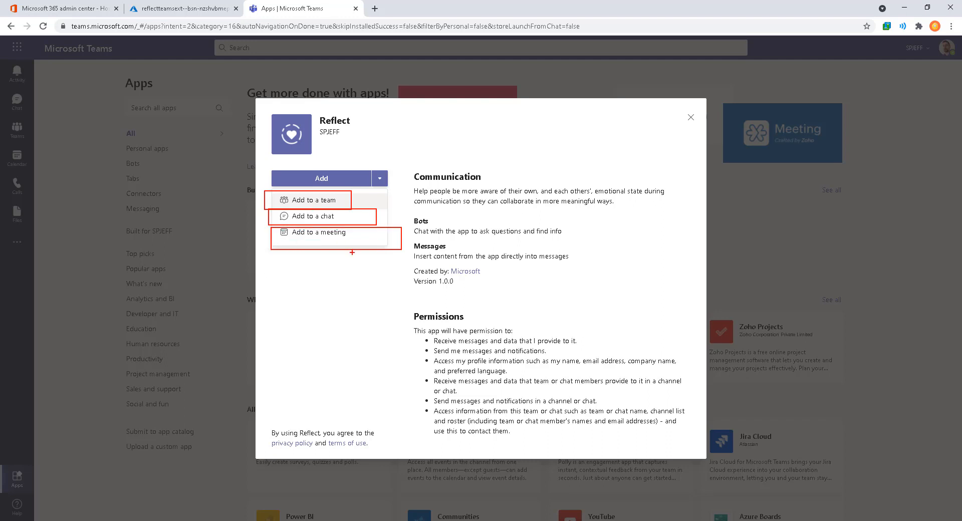
key(Escape)
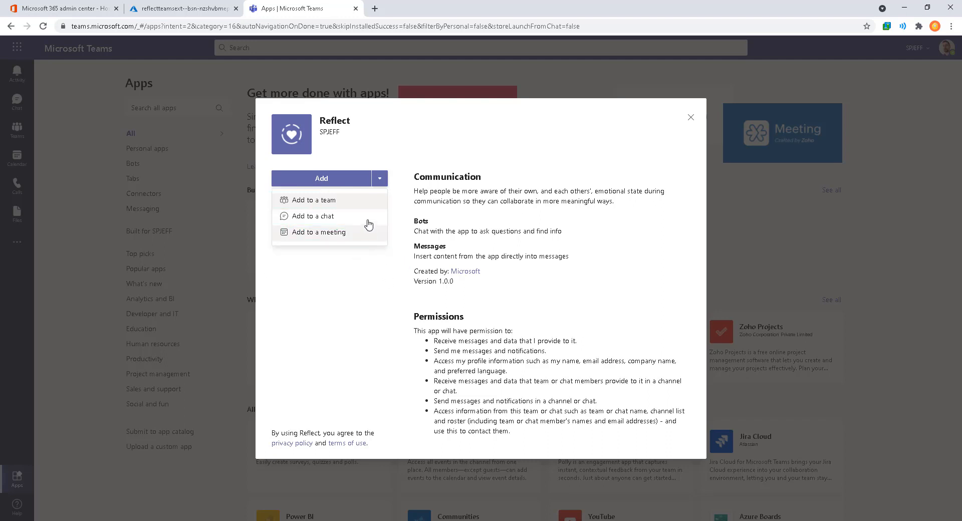
- Add Reflect to a team, choosing External Test > General as the channel, and set up its bot
click(324, 202)
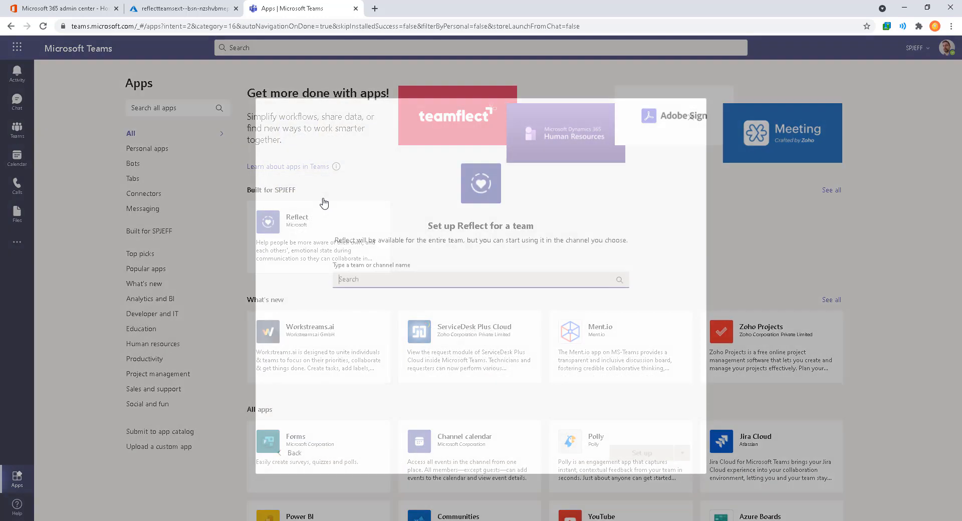
text(ext)
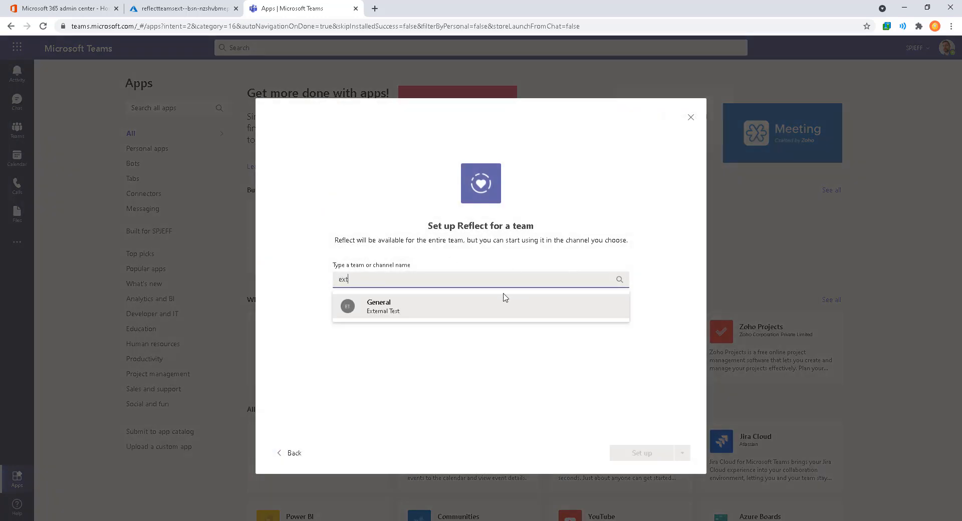
click(441, 307)
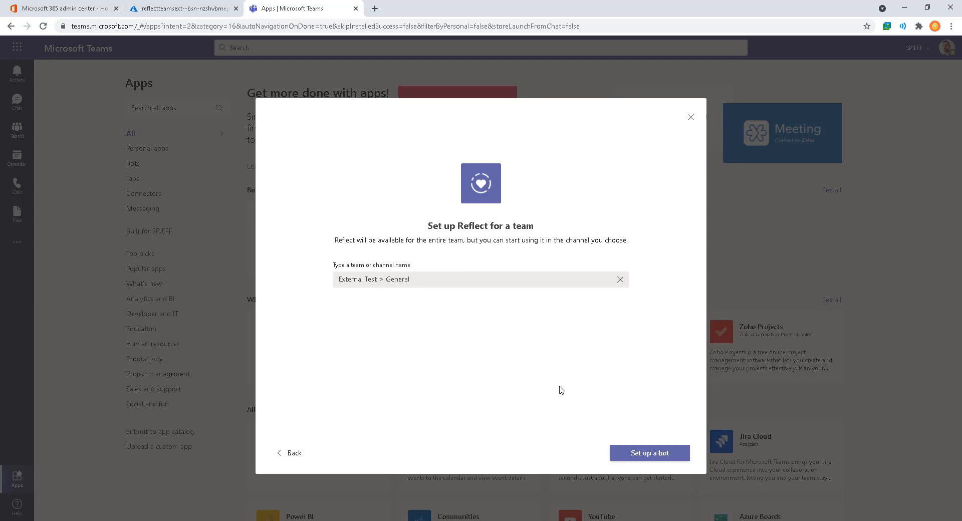
click(649, 455)
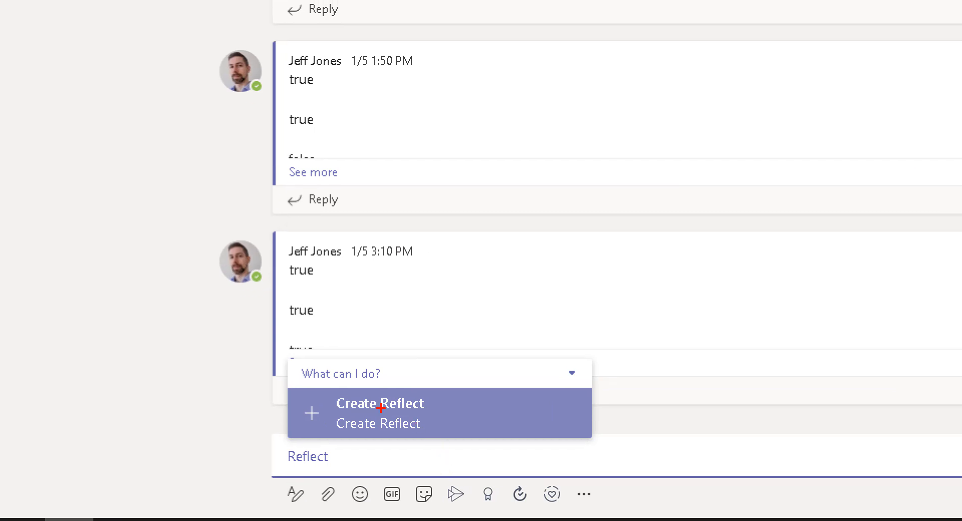
- Examine the Create Reflect suggestion and the Reflect heart icon at the channel's message box
mouse_move(233, 350)
mouse_down()
mouse_move(636, 511)
mouse_move(706, 513)
mouse_up()
mouse_move(526, 470)
mouse_down()
mouse_move(585, 520)
mouse_move(668, 308)
mouse_up()
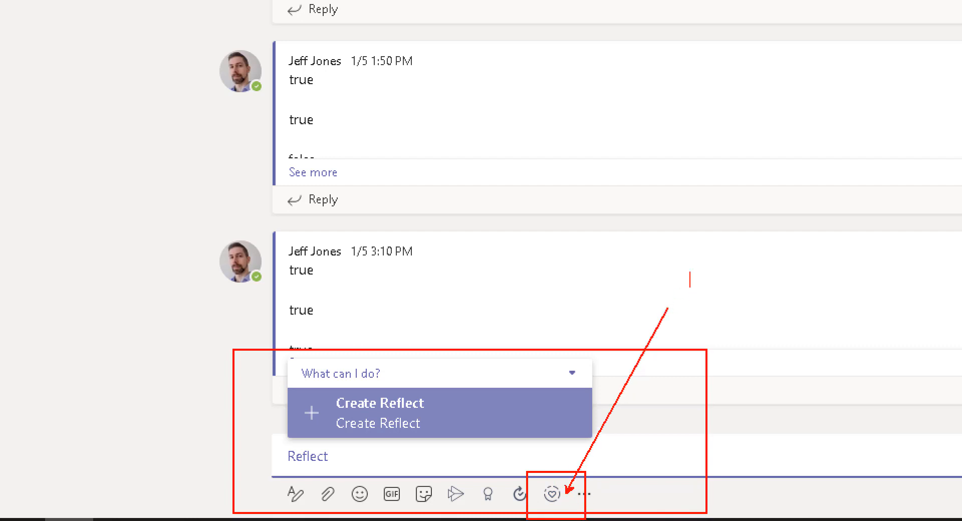
text(heart )
text(reflec)
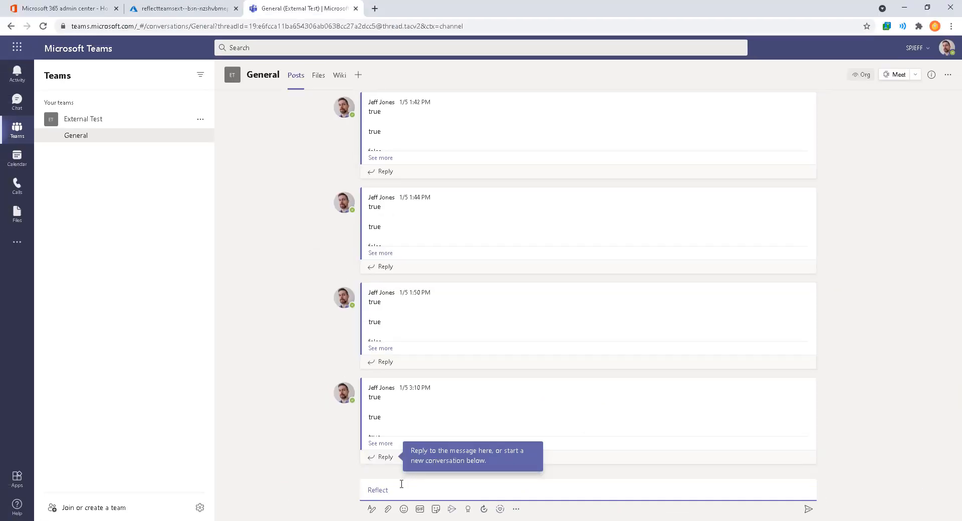
key(ctrl+a)
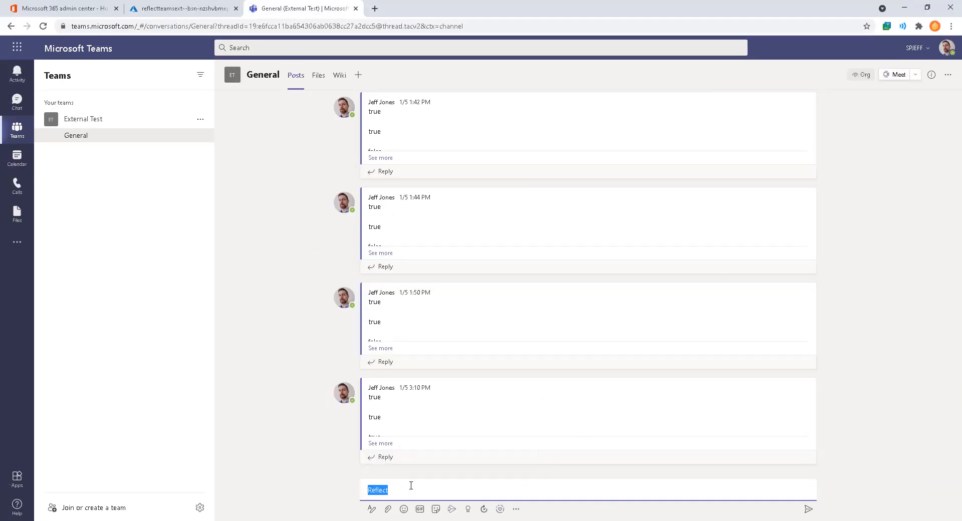
text(reflect)
key(ctrl+a)
text(@ref)
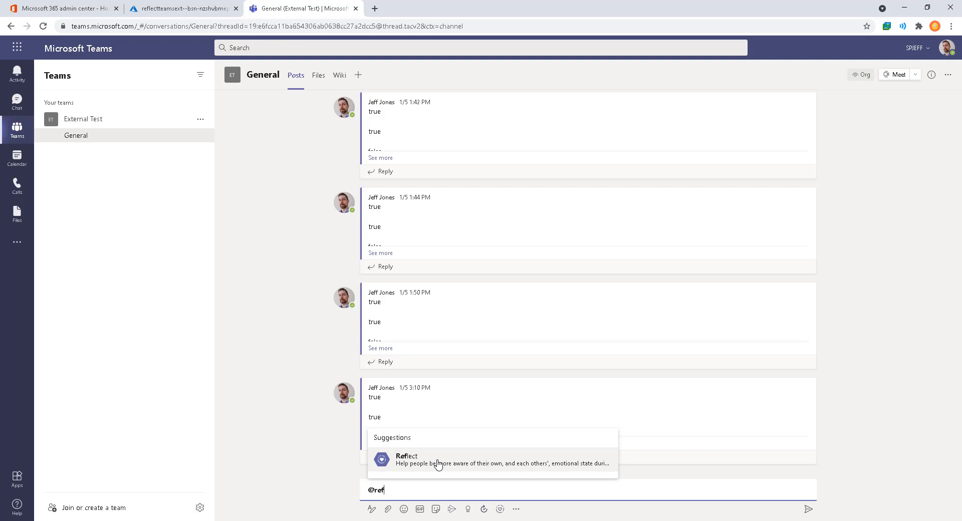
click(461, 465)
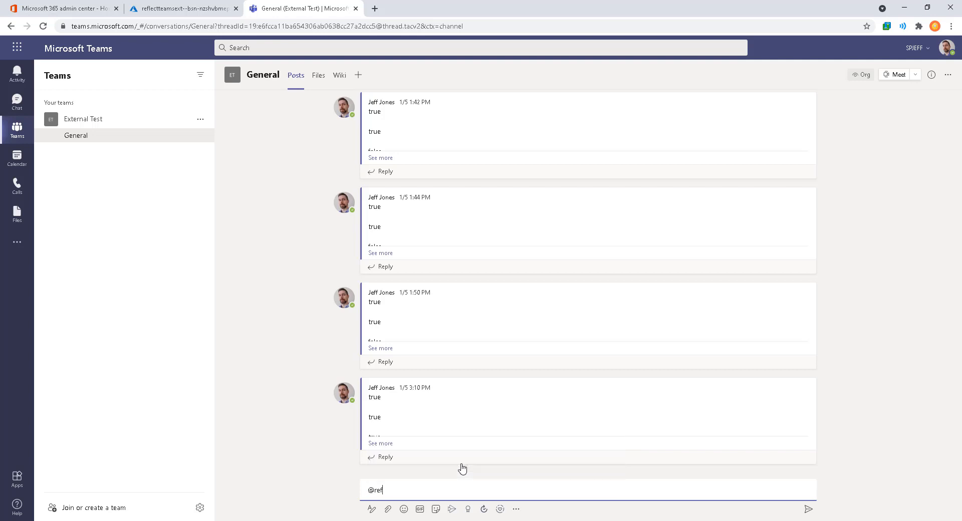
text(l)
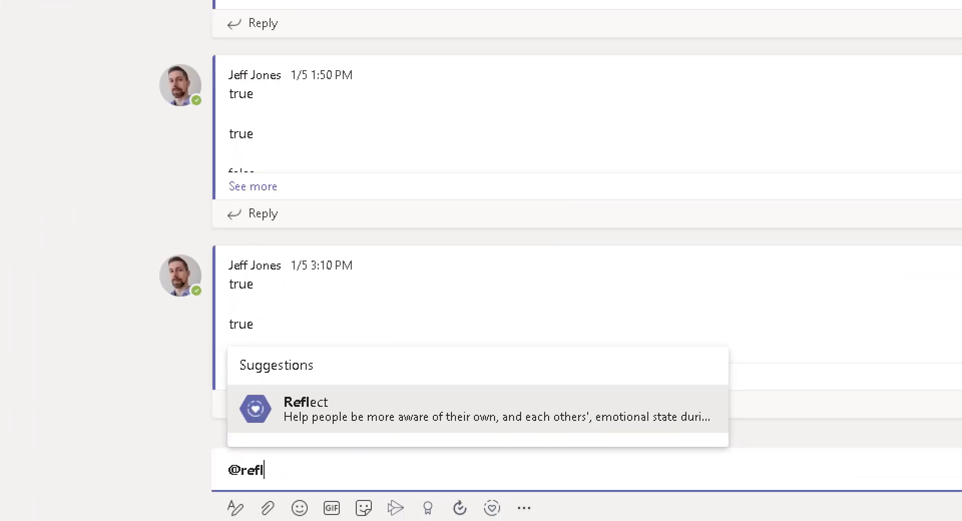
drag(295, 432, 762, 432)
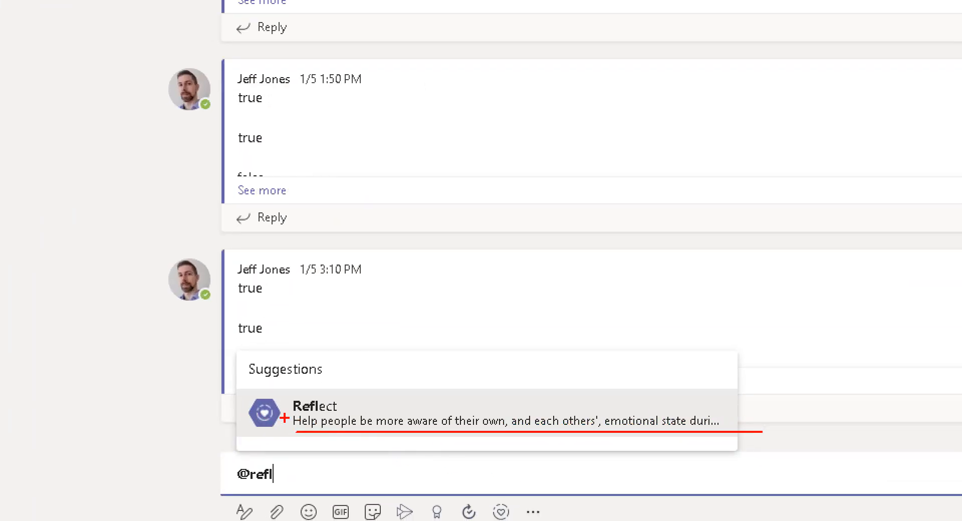
mouse_move(265, 433)
mouse_down()
mouse_move(251, 434)
mouse_move(286, 386)
mouse_move(258, 445)
mouse_move(239, 440)
mouse_up()
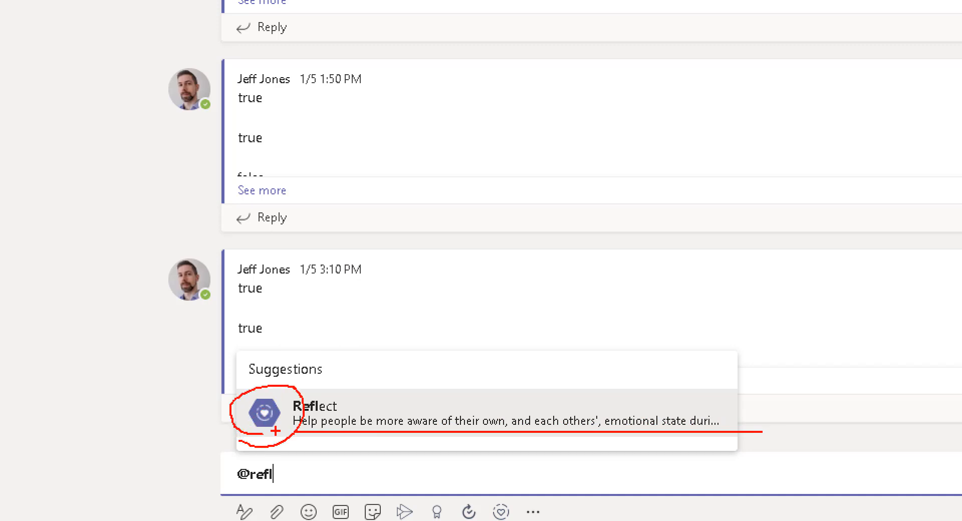
mouse_move(482, 498)
mouse_down()
mouse_move(551, 520)
mouse_move(589, 490)
mouse_up()
key(Escape)
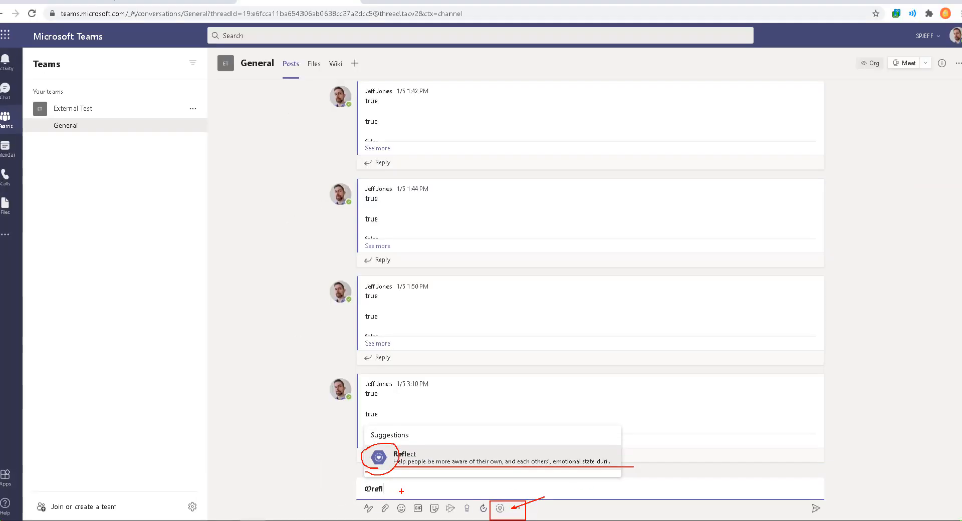
text(ect)
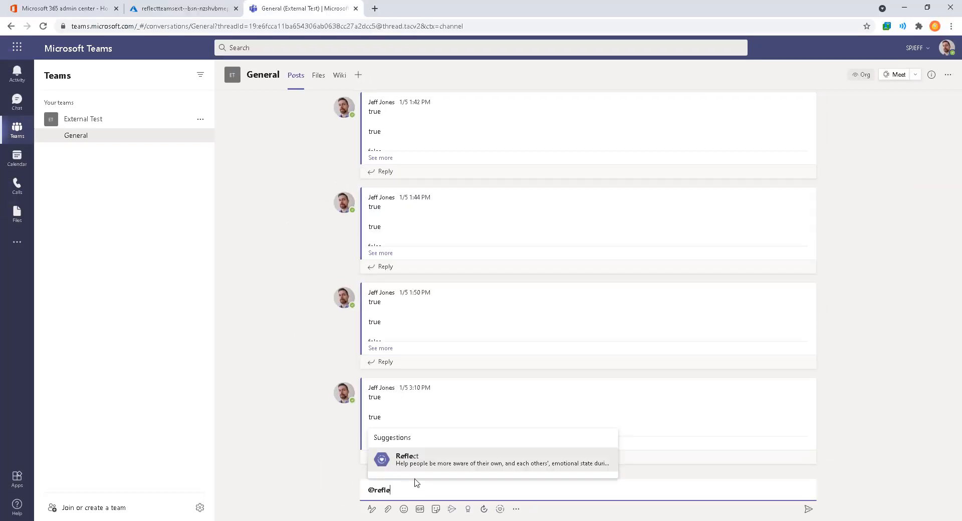
click(413, 461)
click(429, 481)
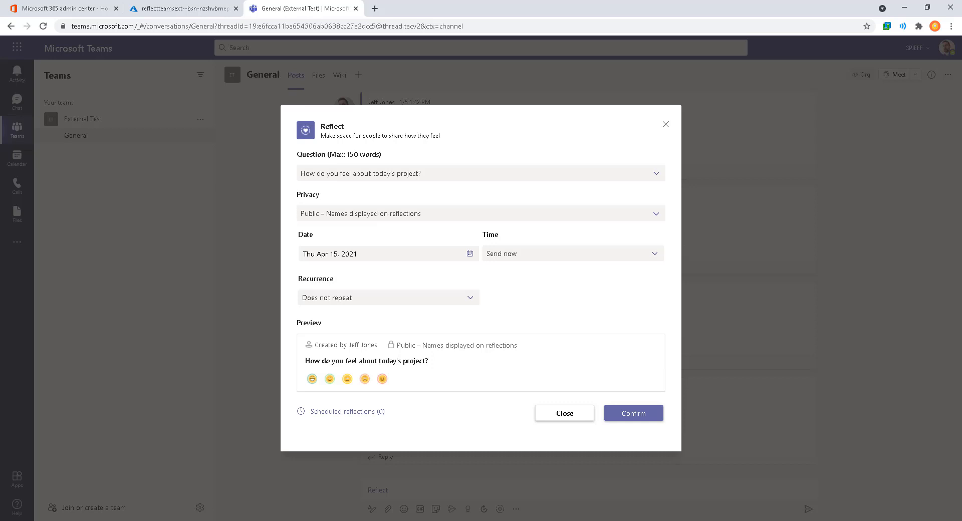
- Examine the reflection form's question, privacy, date, time and recurrence settings and the emoji scale in its preview
drag(285, 186, 694, 319)
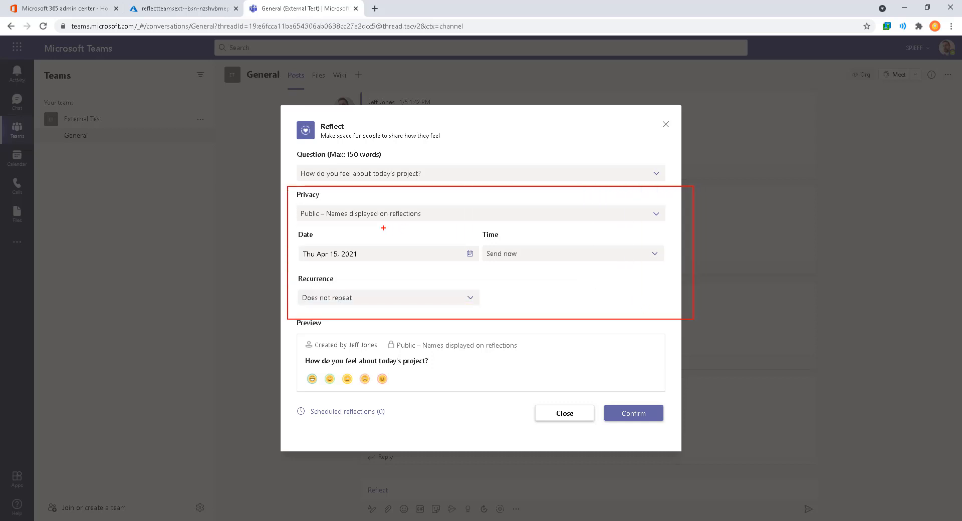
mouse_move(326, 206)
mouse_down()
mouse_move(461, 230)
mouse_move(431, 226)
mouse_move(454, 238)
mouse_up()
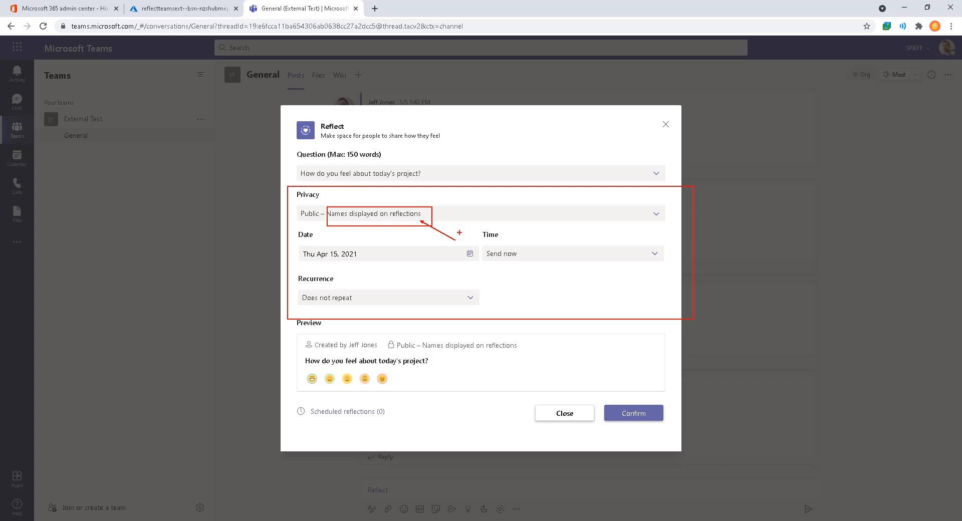
drag(287, 159, 434, 184)
mouse_move(299, 366)
mouse_down()
mouse_move(412, 393)
mouse_move(433, 379)
mouse_up()
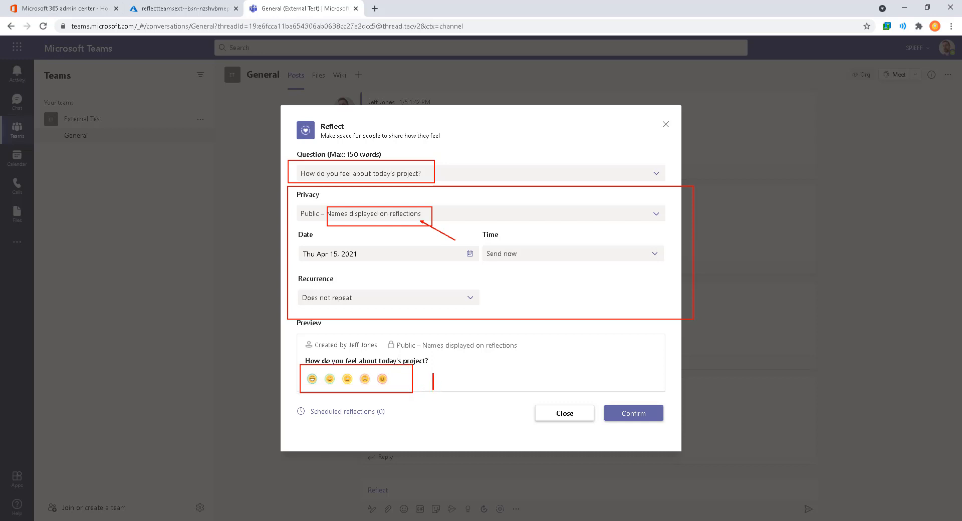
text(1-5)
key(Escape)
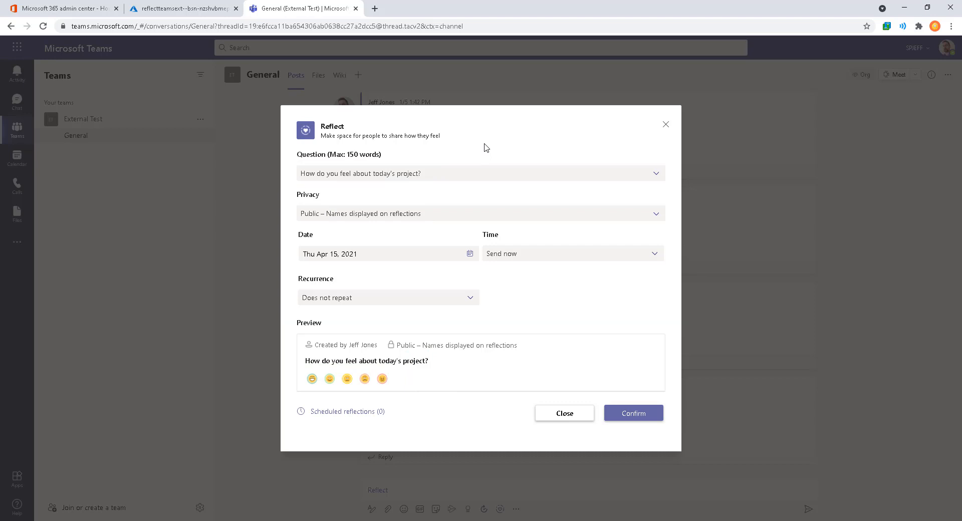
- Review the potential questions, choose "How do you feel about today's project?" and post the reflection to the channel
click(479, 178)
scroll(497, 243, down, 1)
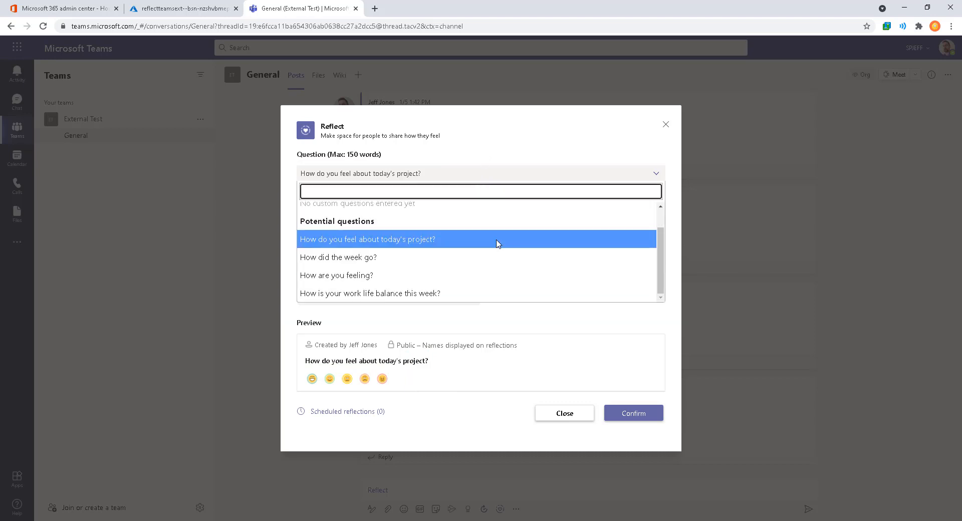
key(ctrl+2)
mouse_move(284, 226)
mouse_down()
mouse_move(449, 263)
mouse_move(501, 304)
mouse_up()
drag(449, 238, 496, 249)
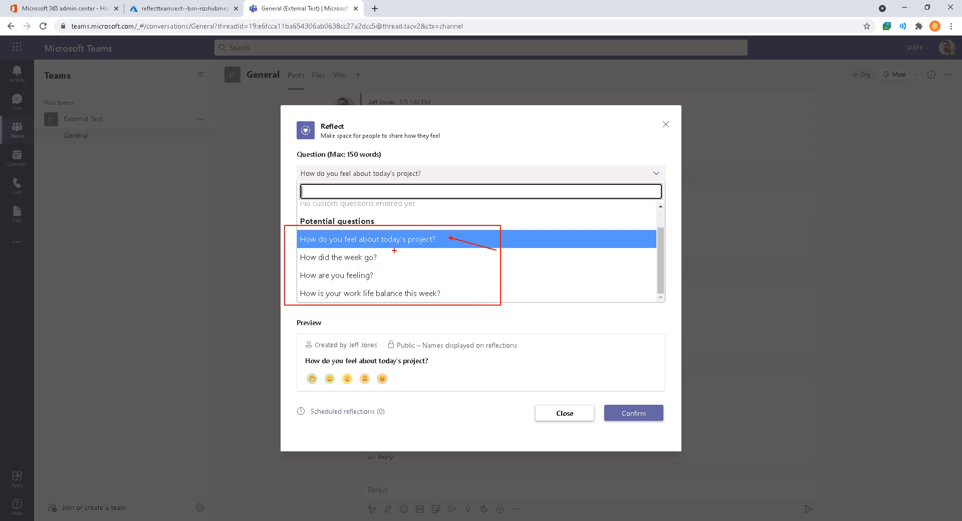
mouse_move(393, 251)
mouse_down()
mouse_move(439, 262)
mouse_move(413, 278)
mouse_move(496, 306)
mouse_up()
key(Escape)
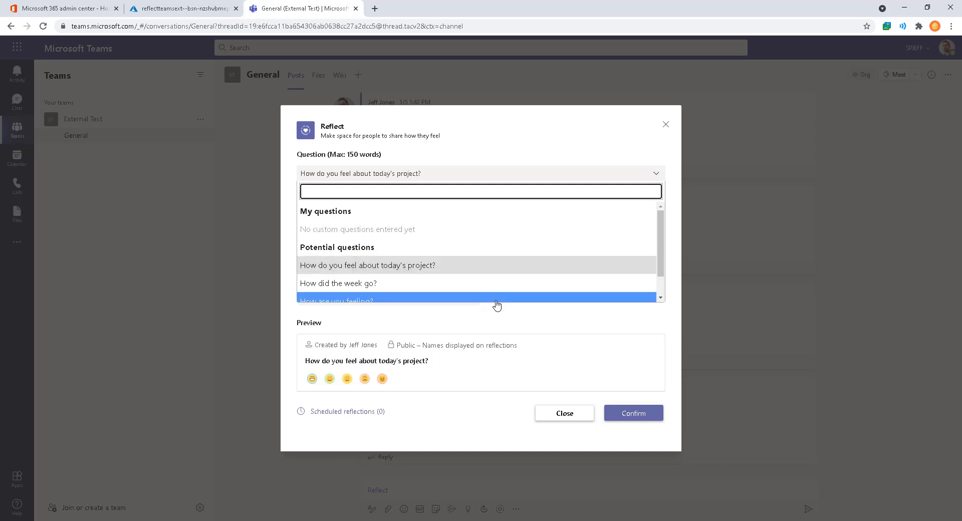
click(459, 268)
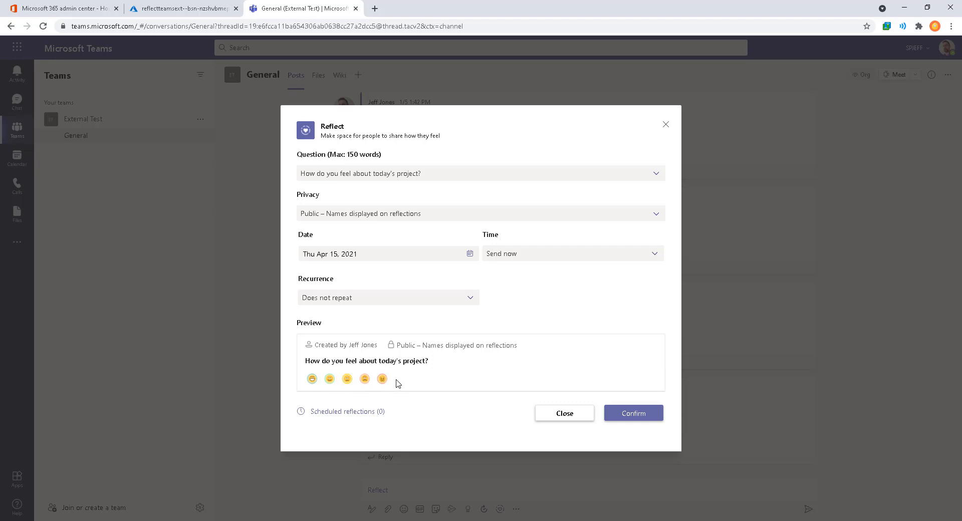
click(629, 413)
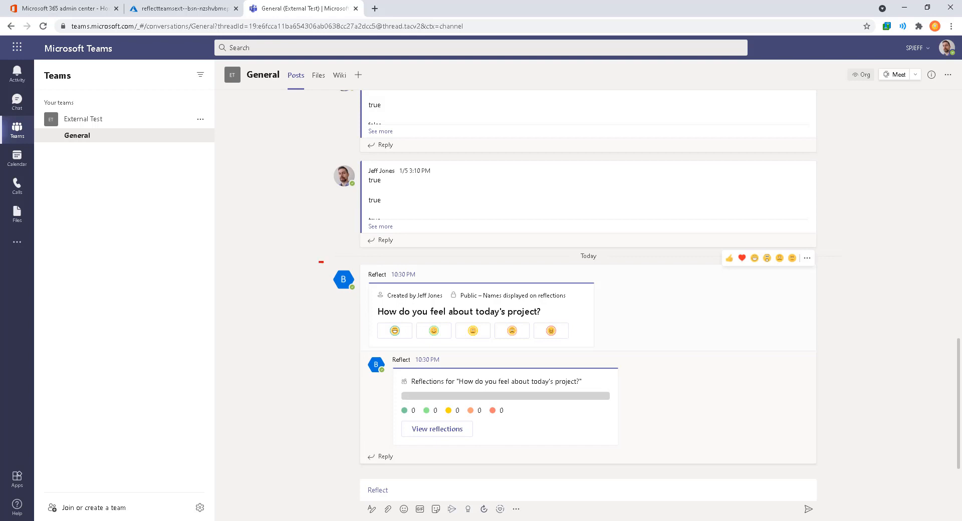
- Examine the posted reflection's bot avatar, question, emoji answers and response counters in the General channel
mouse_move(319, 261)
mouse_down()
mouse_move(364, 297)
mouse_move(313, 313)
mouse_up()
drag(373, 304, 586, 347)
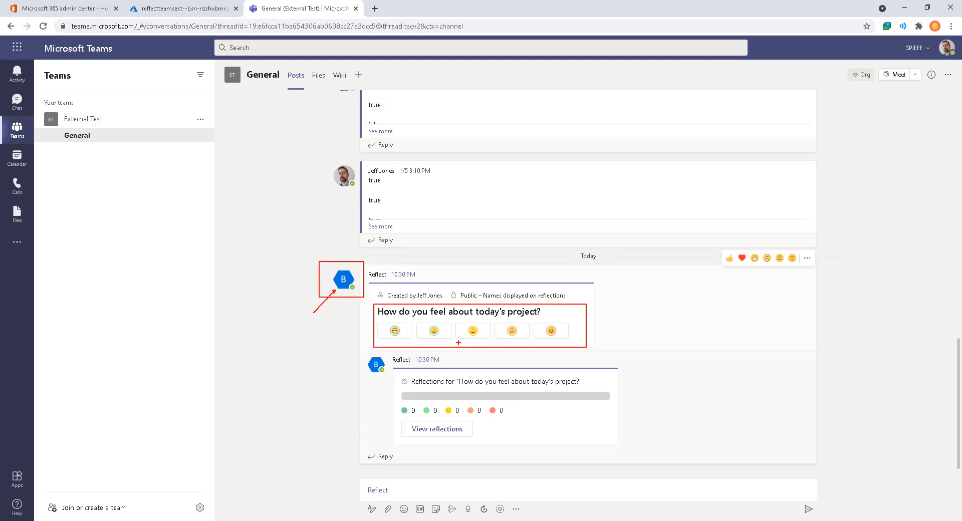
drag(380, 339, 333, 374)
mouse_move(393, 399)
mouse_down()
mouse_move(523, 429)
mouse_move(526, 420)
mouse_up()
drag(399, 417, 350, 459)
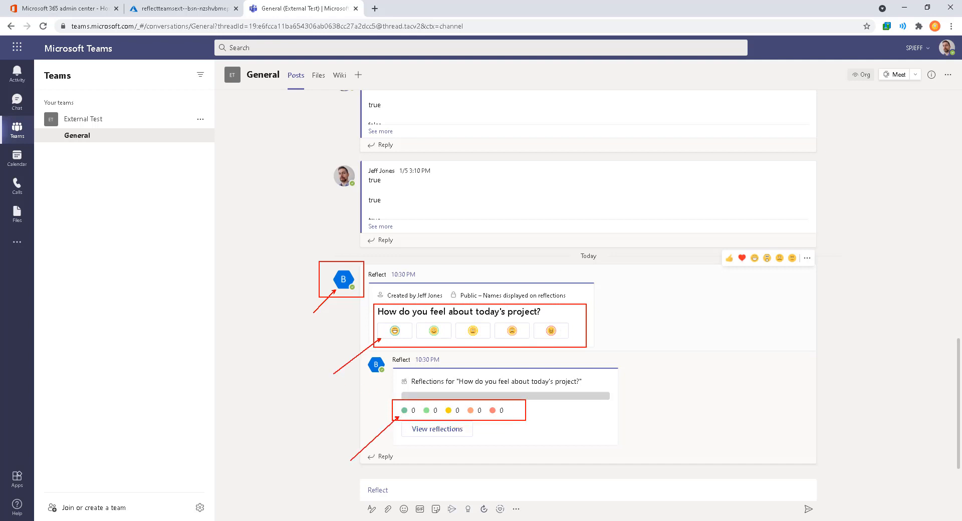
key(Escape)
- Answer the reflection with the happiest emoji and open the options for changing or removing the response
click(394, 331)
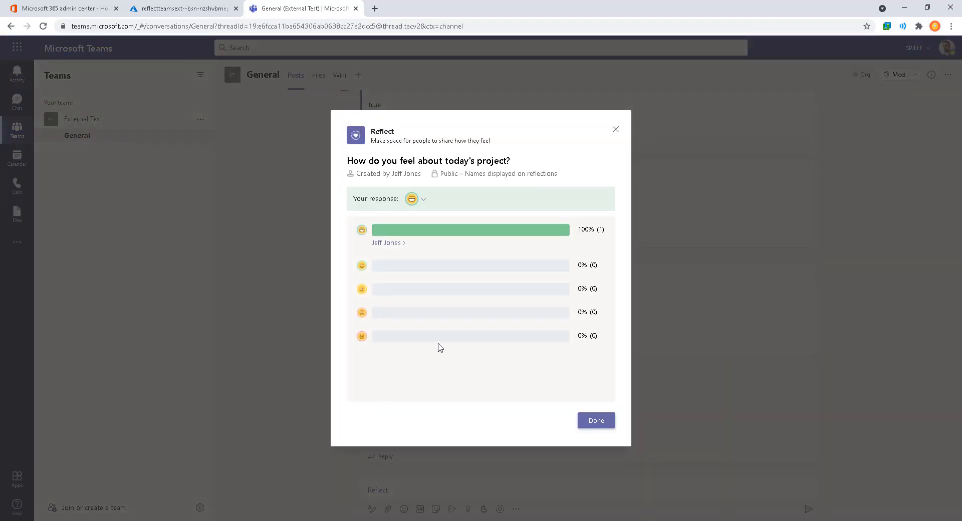
click(424, 200)
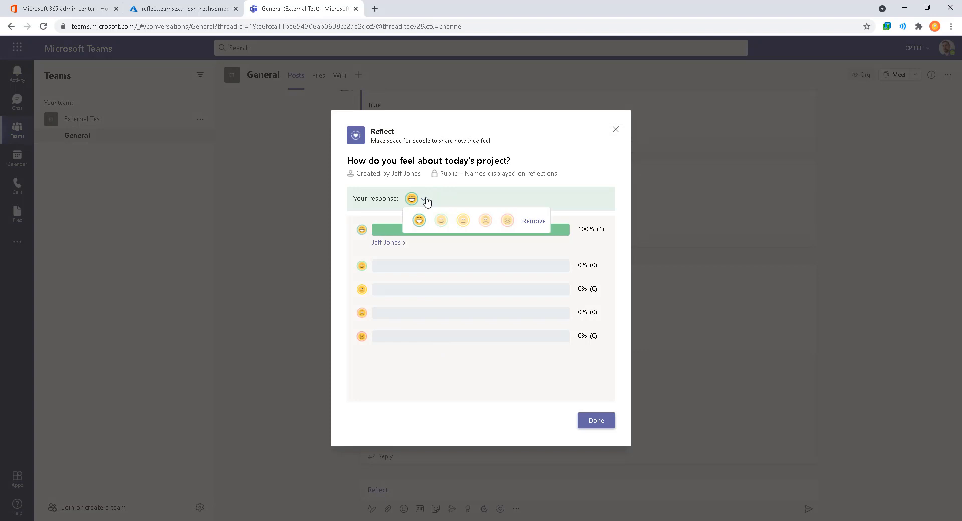
click(426, 201)
click(422, 201)
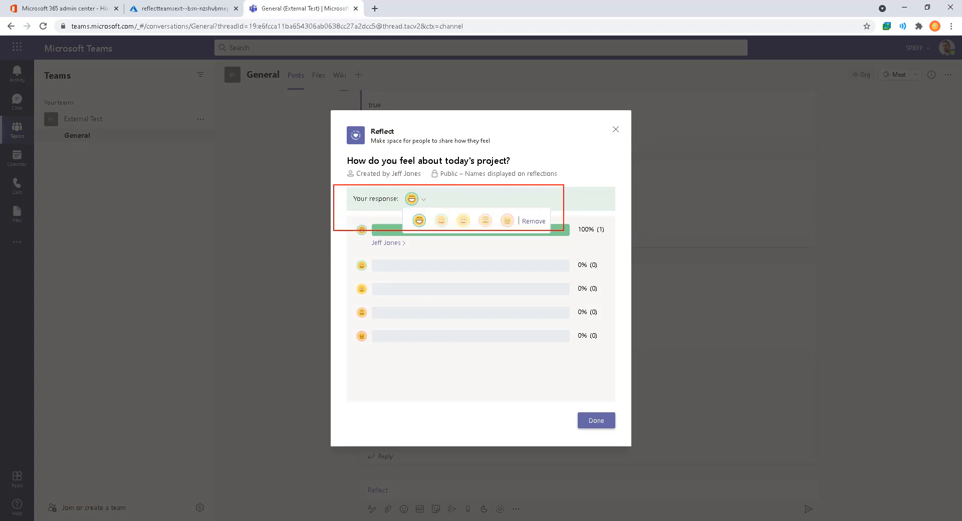
- Review the reflection's public privacy label, respondent list and response percentages, and close the response results
key(Escape)
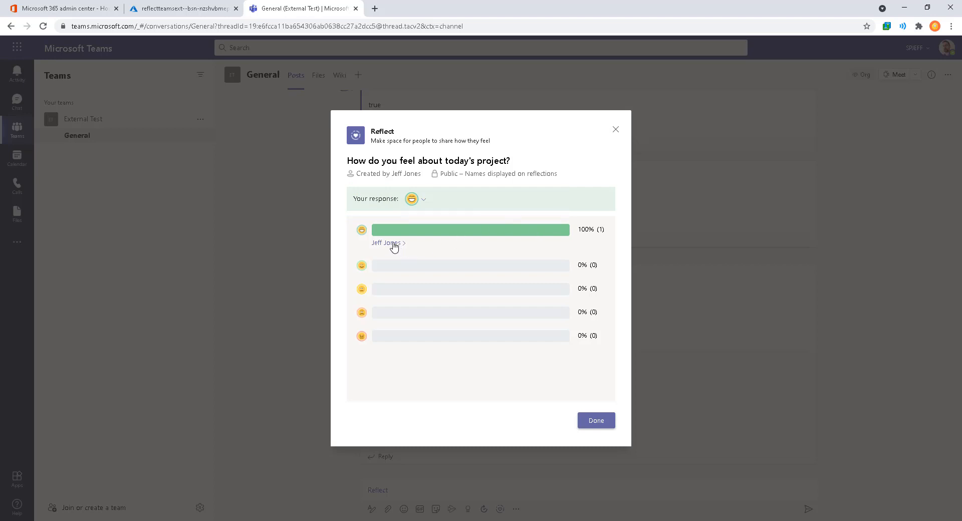
key(ctrl+2)
drag(427, 174, 585, 184)
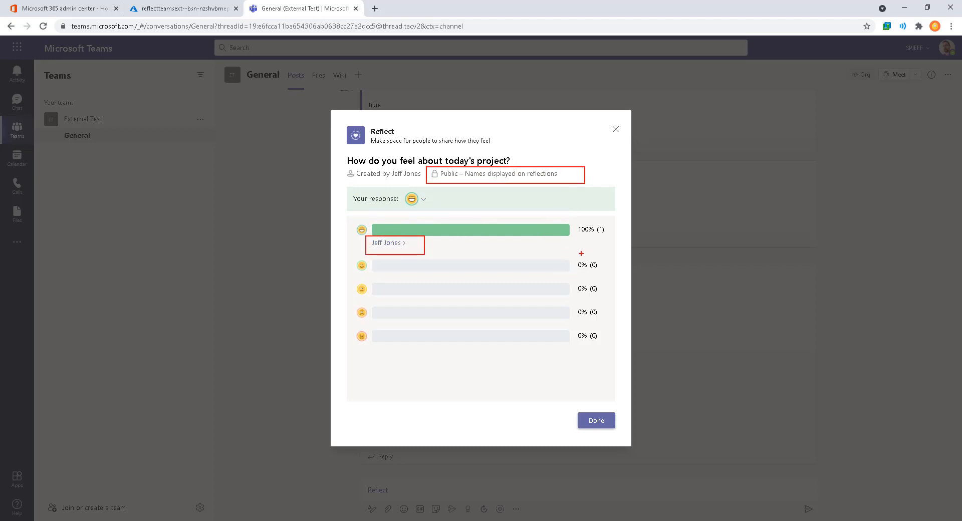
drag(570, 215, 617, 338)
drag(606, 242, 645, 271)
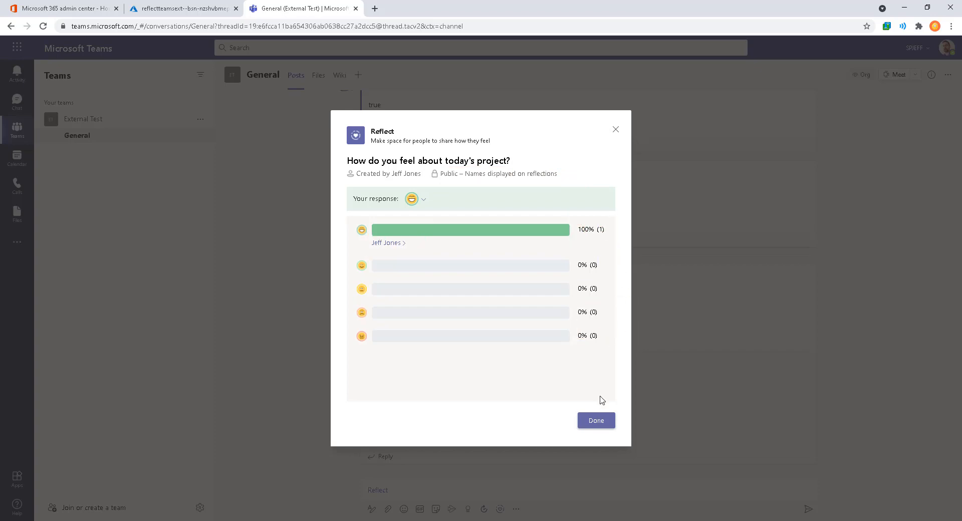
click(605, 421)
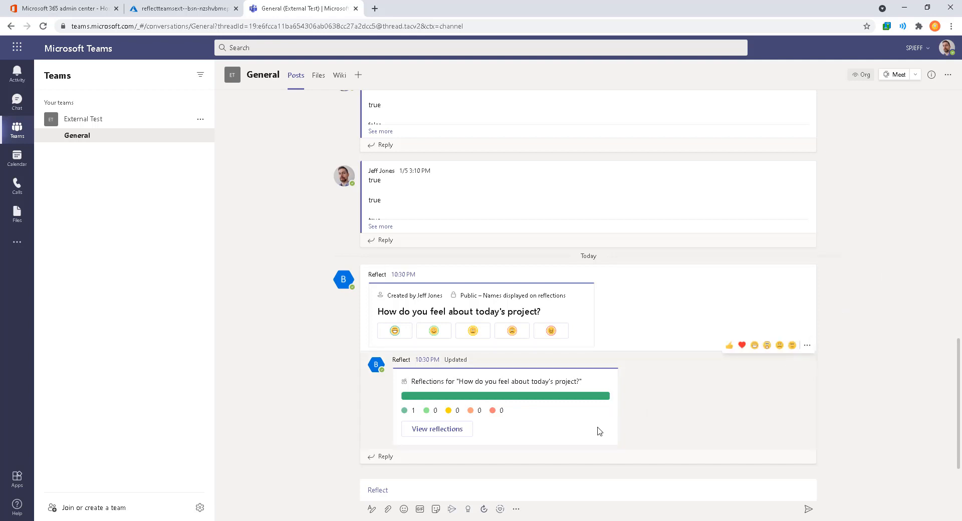
- Mark the app icons under the General channel's message box, point an arrow at the Reflect icon and label it "msg ext"
click(451, 487)
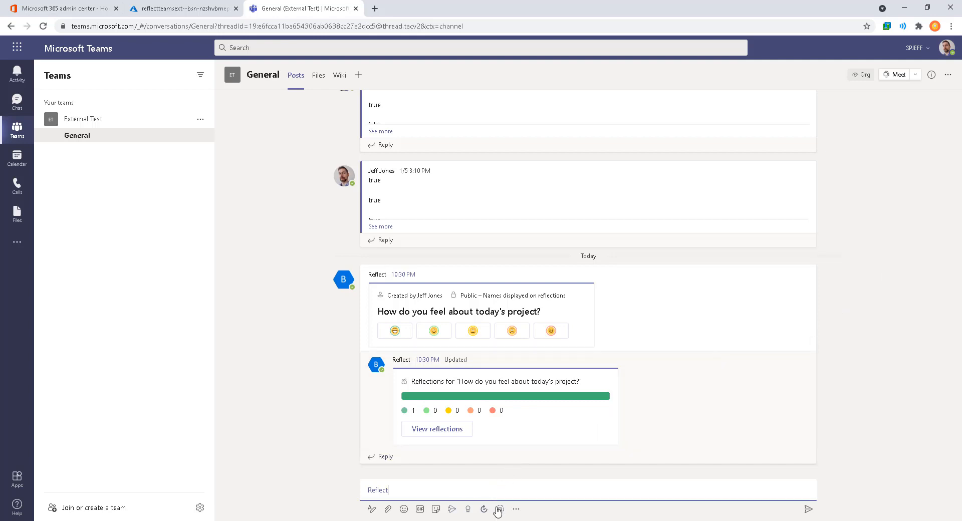
key(ctrl+2)
drag(347, 496, 534, 519)
mouse_move(490, 498)
mouse_down()
mouse_move(520, 520)
mouse_move(524, 462)
mouse_up()
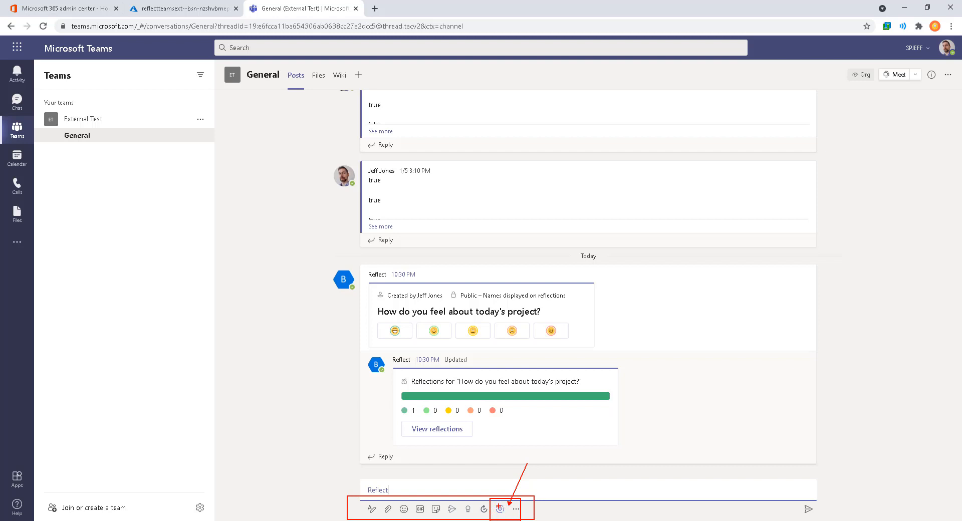
text(tmsg)
text( ext)
key(Escape)
- Annotate the reflection's emoji card as "graphical voting" and its response card as "live results", and frame the External Test team with its General channel
drag(604, 409, 646, 345)
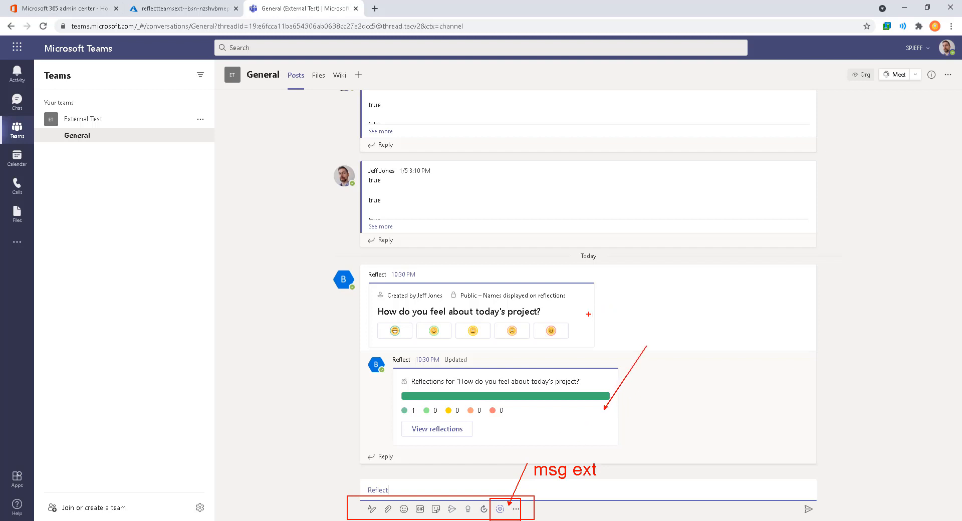
drag(577, 314, 628, 268)
click(639, 269)
text(graphical voting)
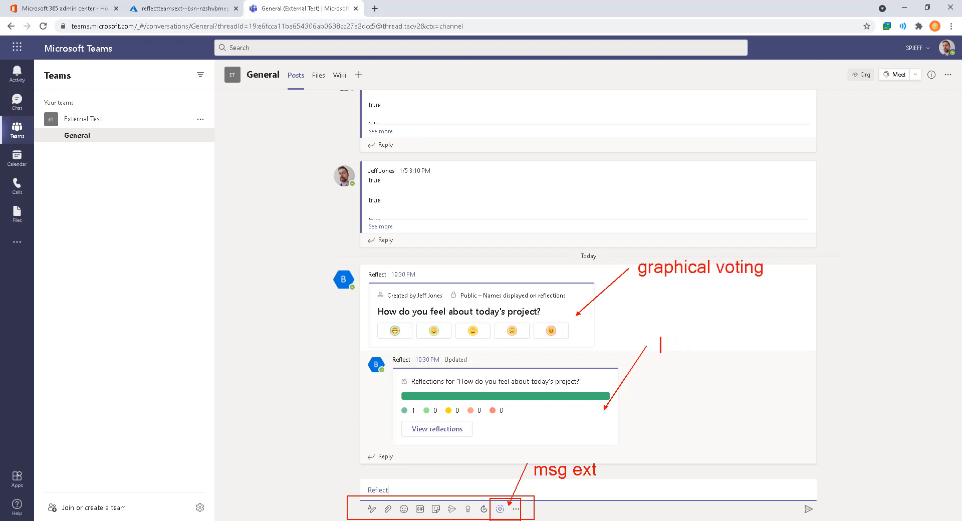
text(live results)
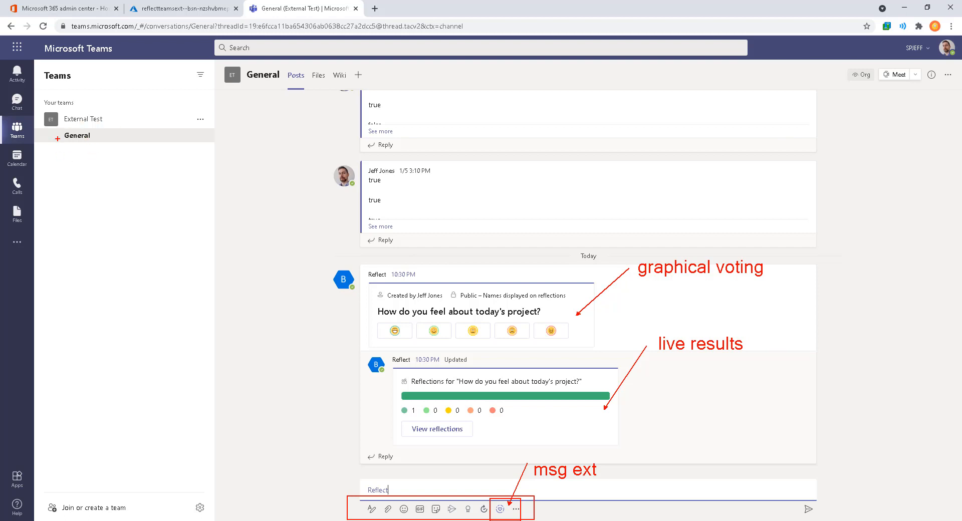
drag(39, 103, 259, 146)
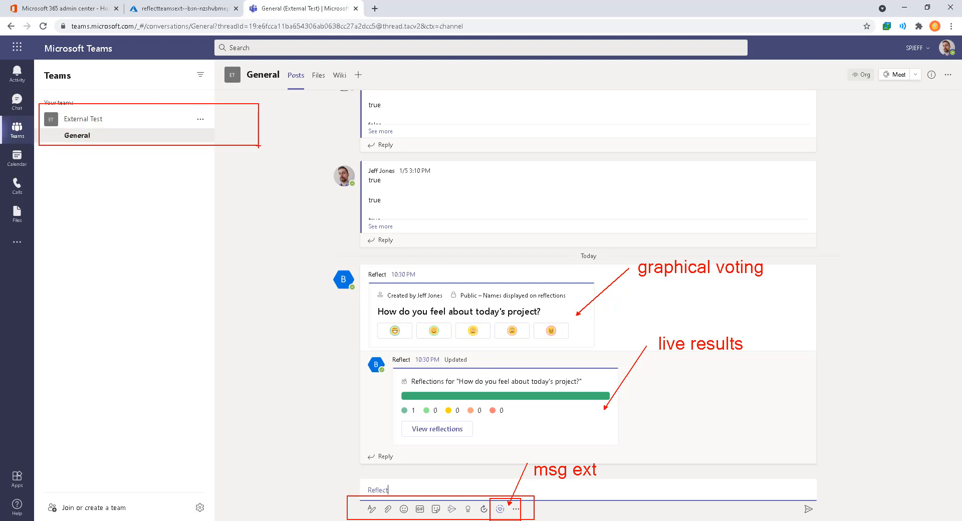